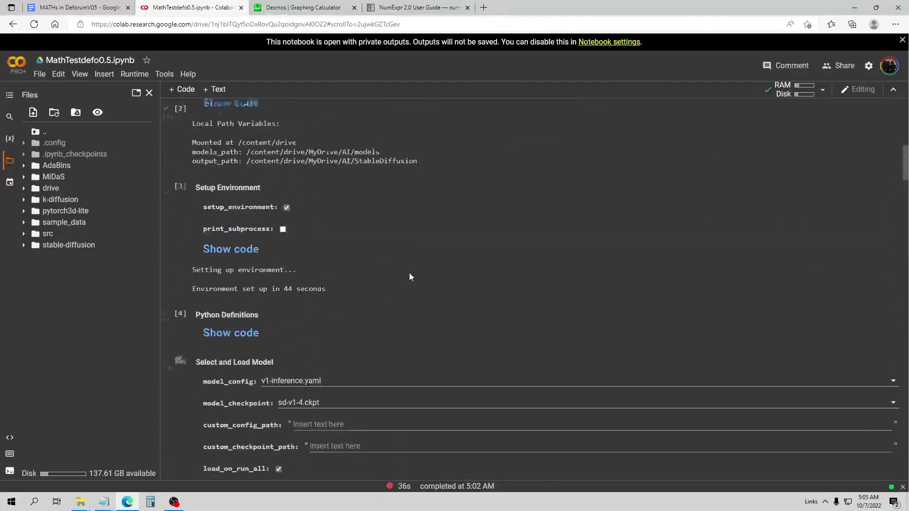
Look over the notebook from its setup cells down to the motion parameters in Animation Settings.
scroll(423, 272, up, 10)
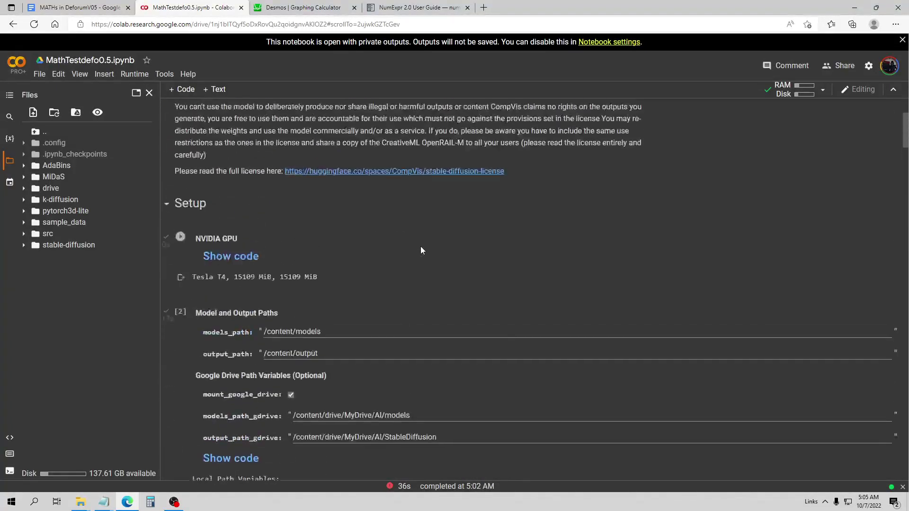
scroll(419, 243, down, 15)
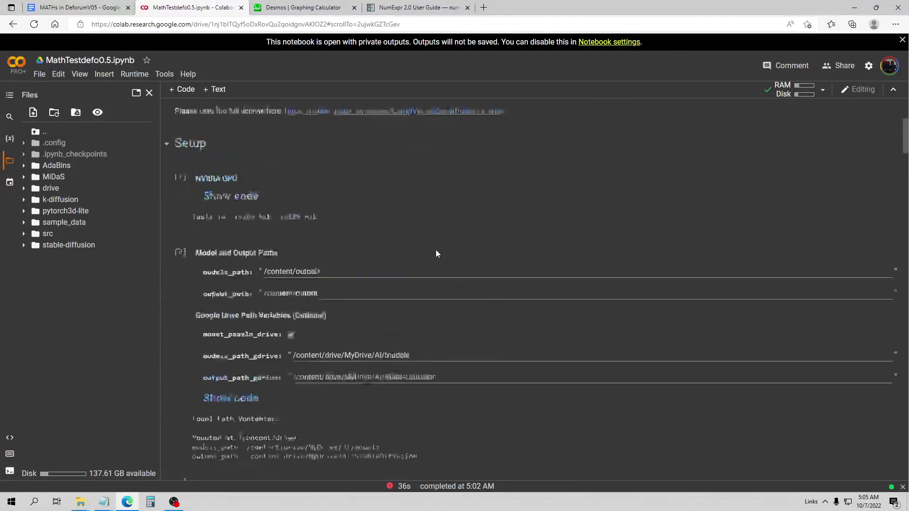
scroll(452, 275, down, 15)
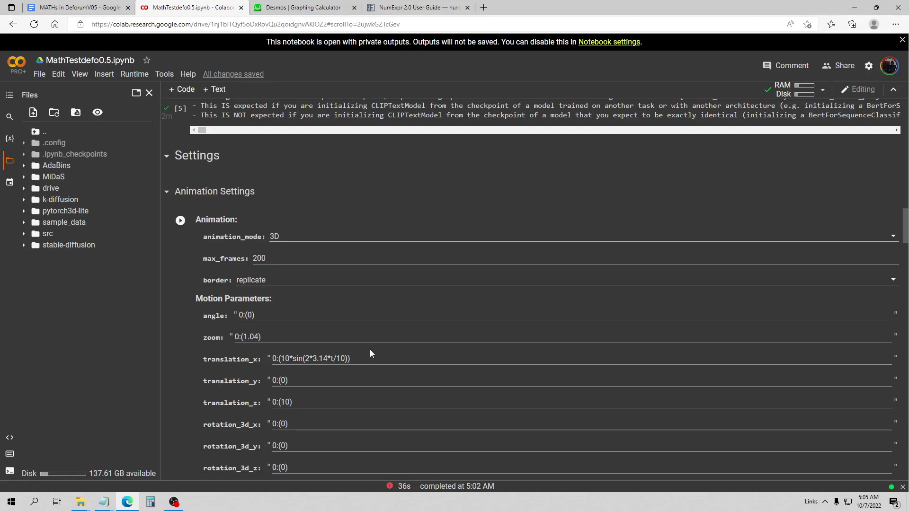
Skim the MATHs in DeforumV05 document's sections on math expressions, and check the sine graph in Desmos.
key(ctrl+shift+Tab)
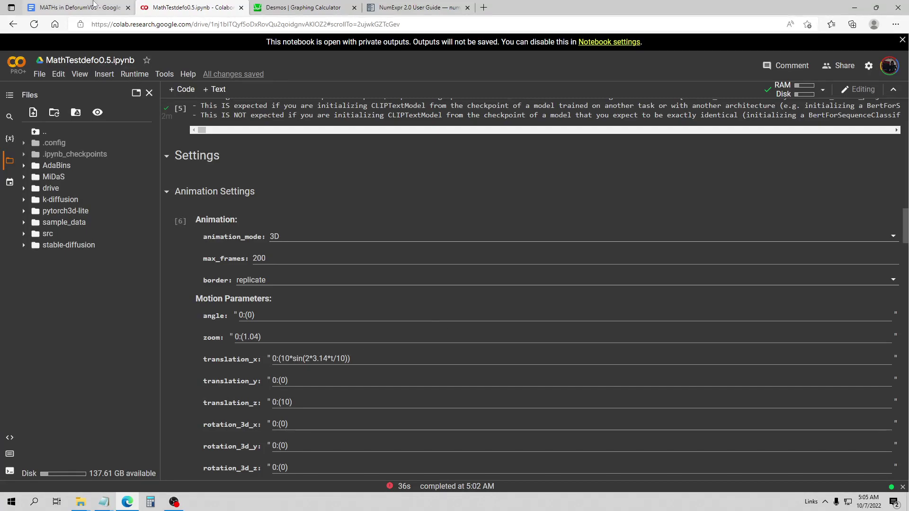
scroll(552, 227, down, 10)
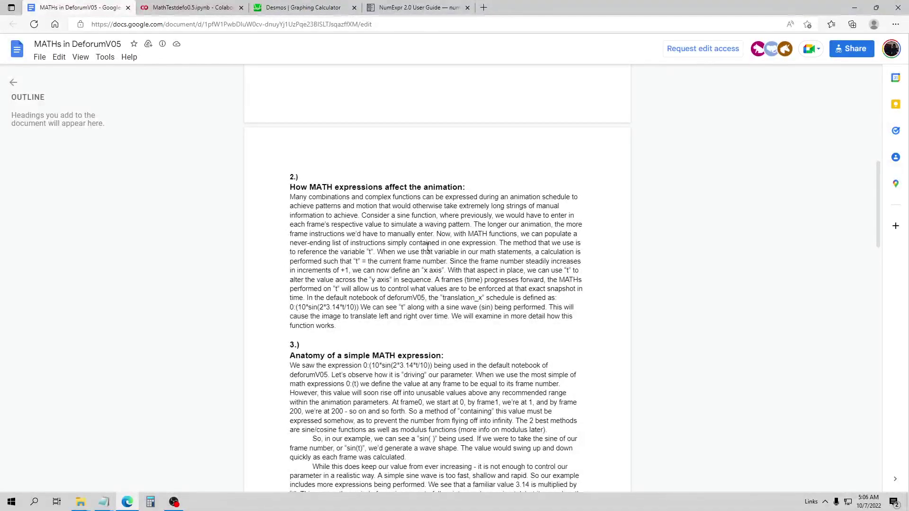
scroll(379, 248, down, 10)
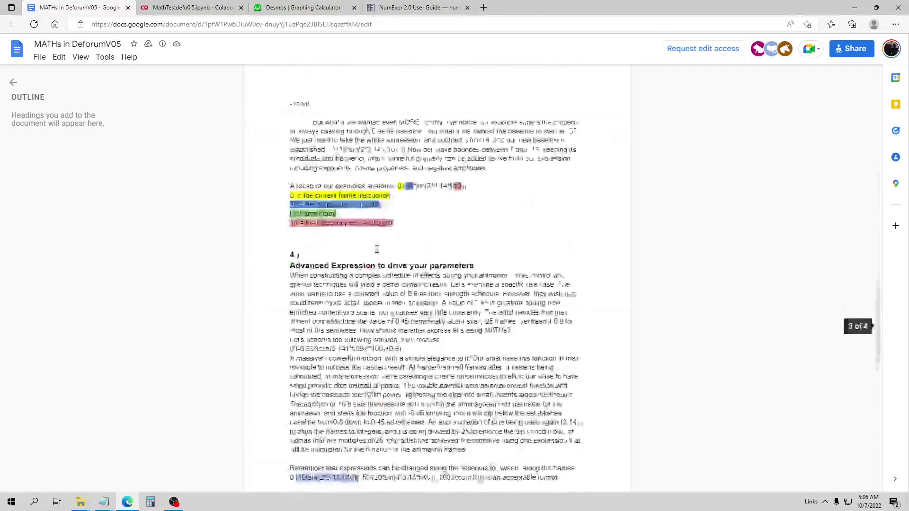
scroll(377, 249, up, 4)
click(303, 8)
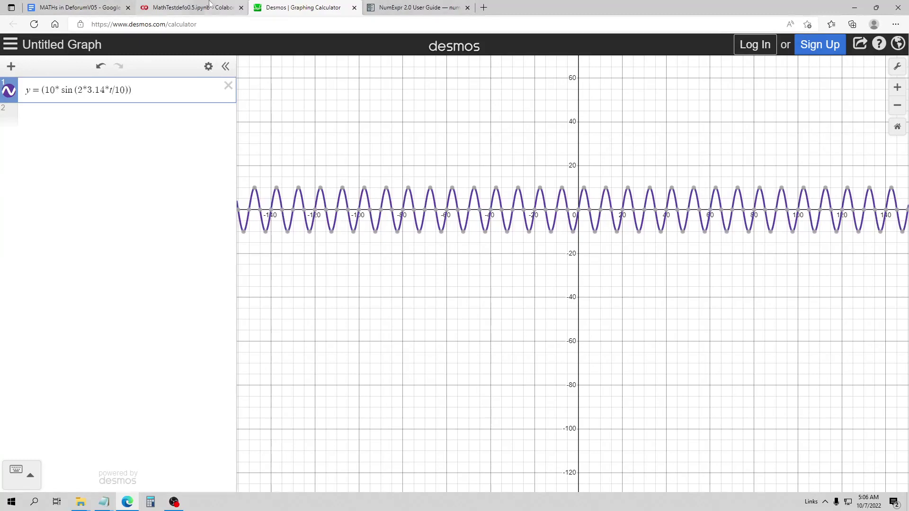
Return to the Colab notebook and review the model loading output, animation settings, prompts and run settings.
click(195, 6)
scroll(528, 273, up, 6)
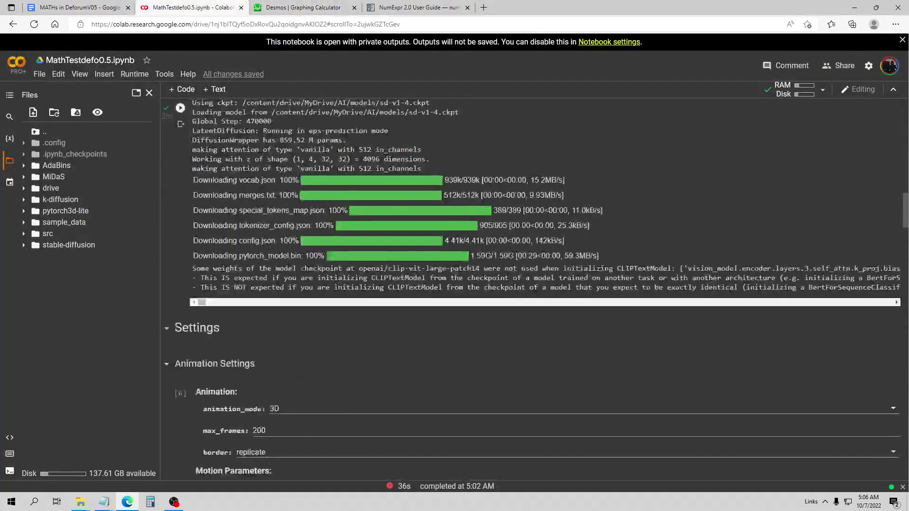
scroll(515, 258, up, 3)
scroll(497, 235, down, 12)
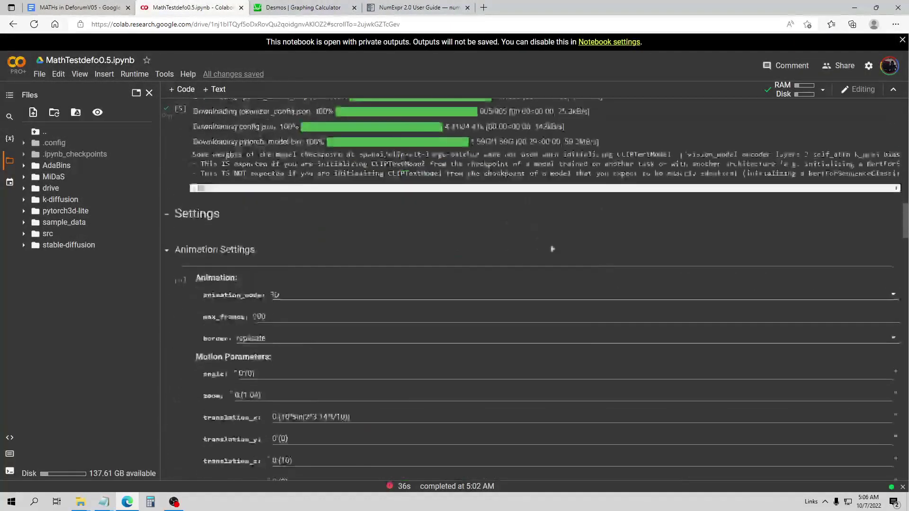
scroll(501, 233, down, 11)
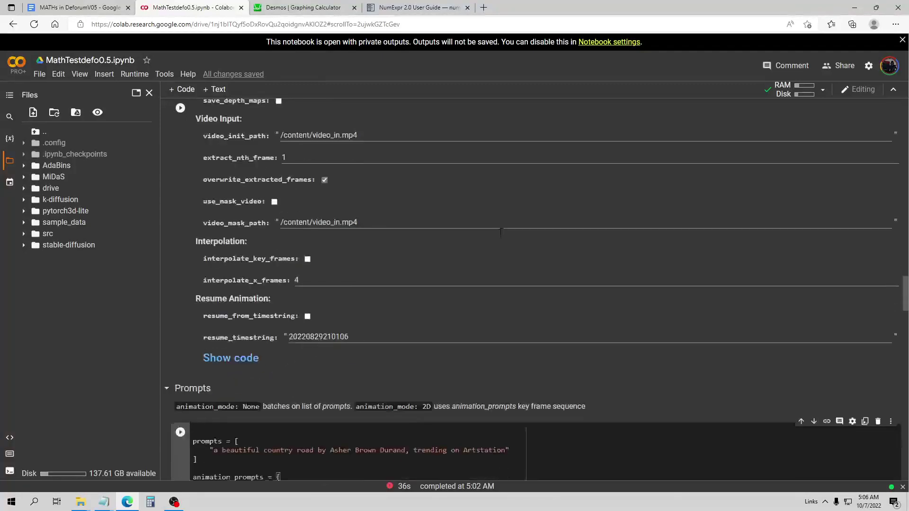
scroll(472, 229, up, 2)
scroll(473, 230, down, 8)
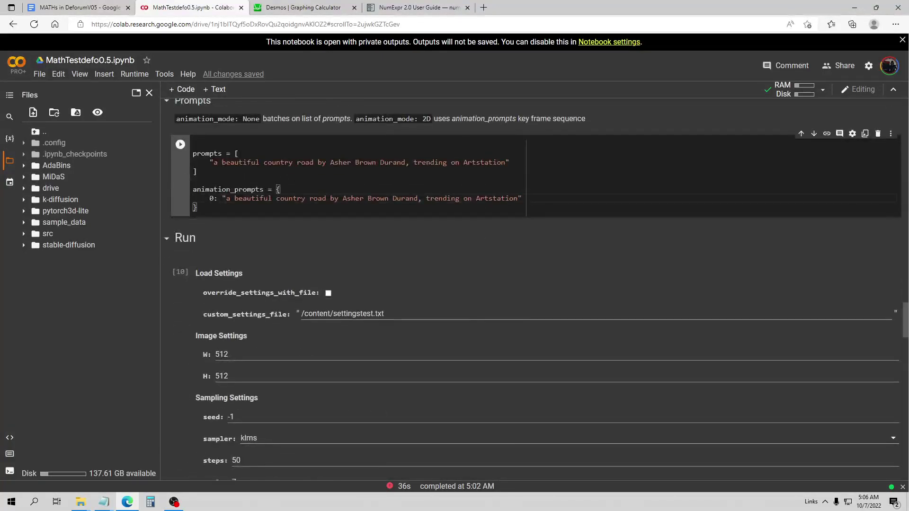
scroll(396, 189, up, 15)
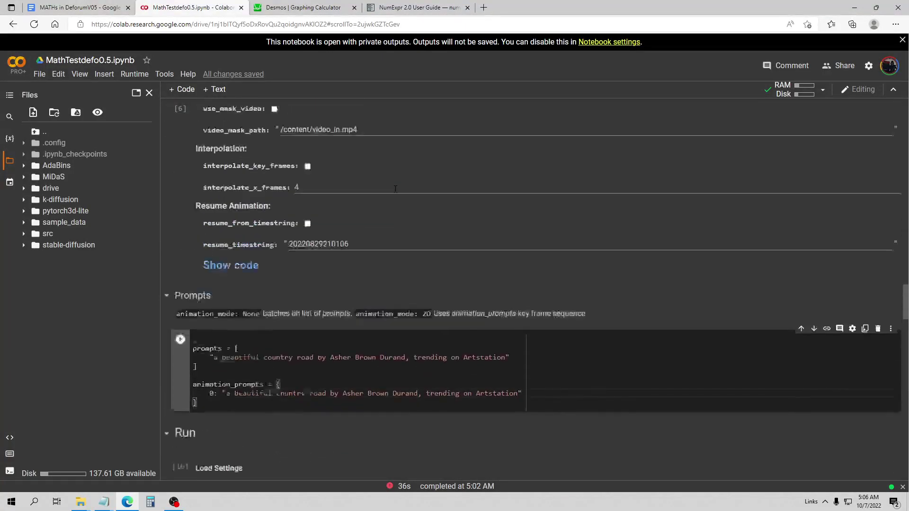
scroll(469, 240, up, 8)
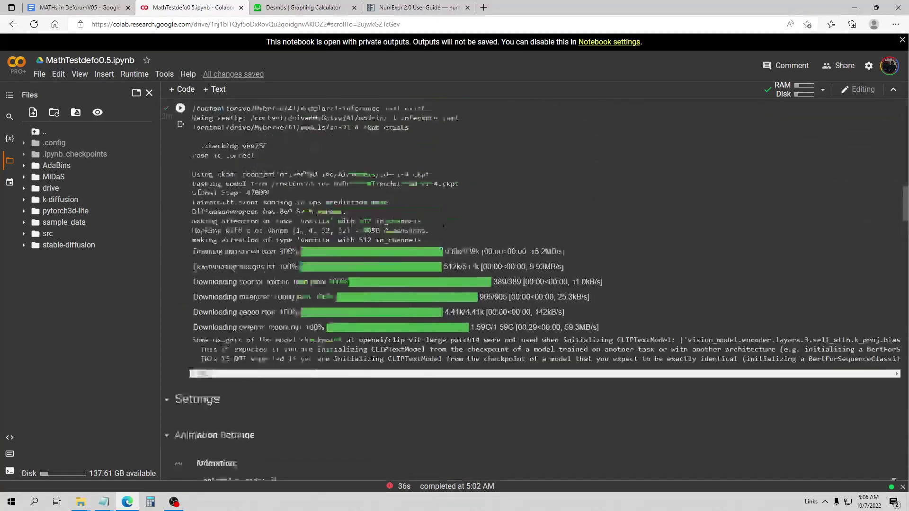
scroll(384, 209, down, 5)
scroll(356, 231, down, 4)
scroll(356, 231, up, 1)
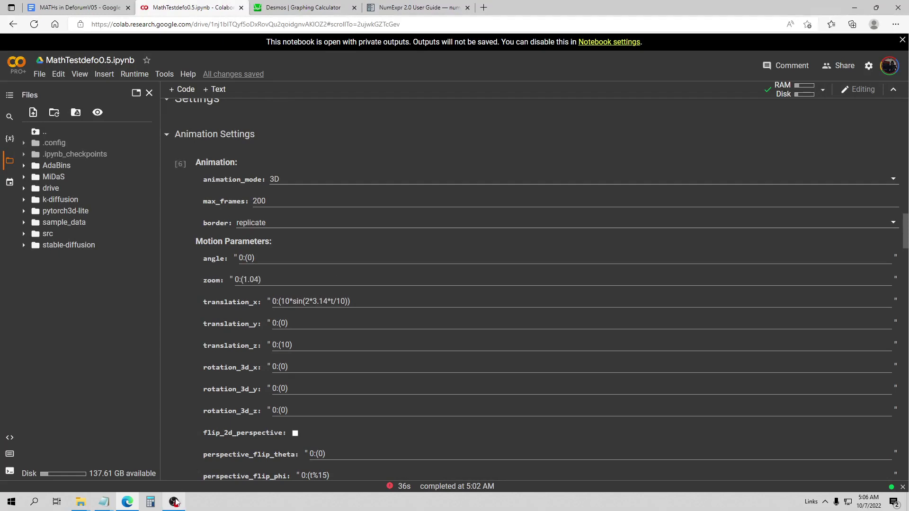
Run the Animation cell with its current motion parameters.
scroll(316, 203, down, 3)
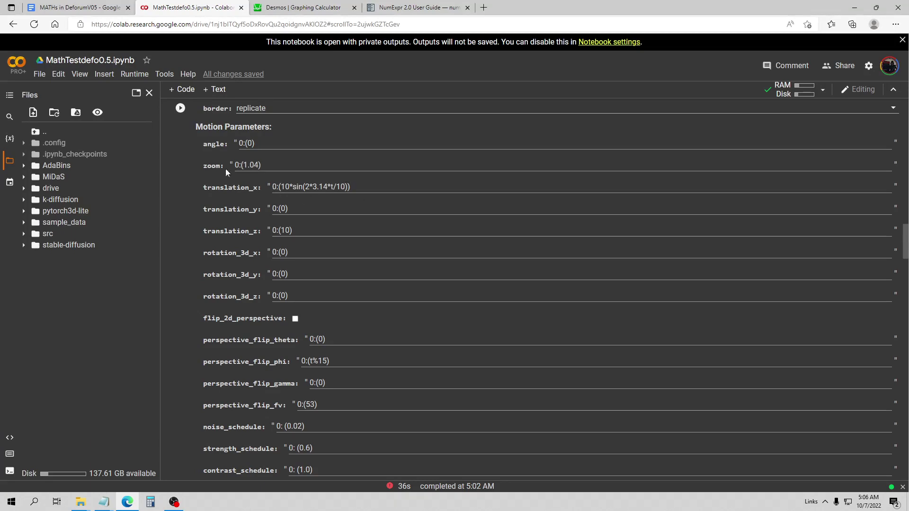
scroll(225, 168, up, 4)
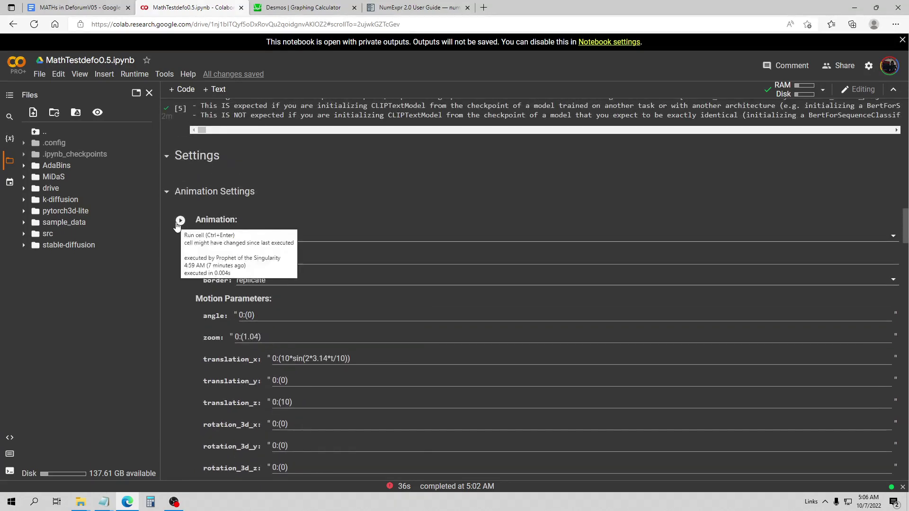
scroll(178, 225, down, 2)
click(179, 124)
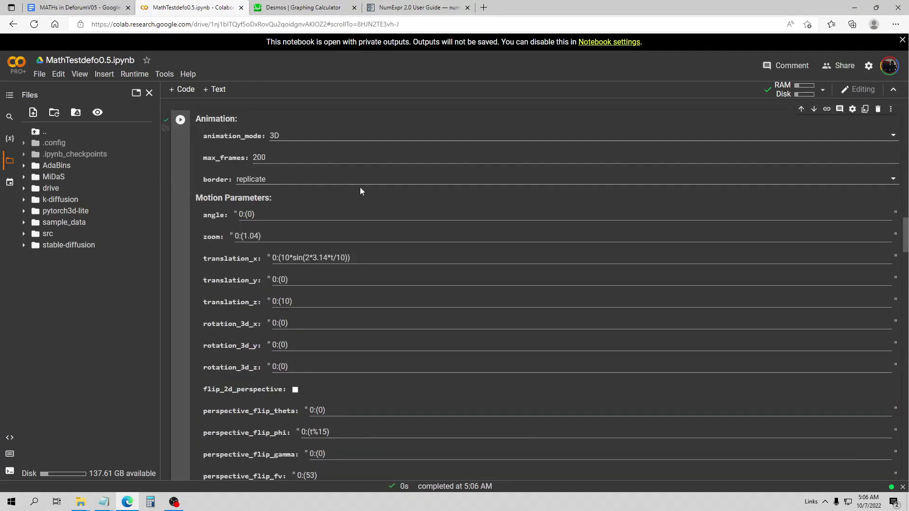
Run the Prompts cell that defines the prompts and animation_prompts.
scroll(366, 187, down, 8)
scroll(428, 246, down, 6)
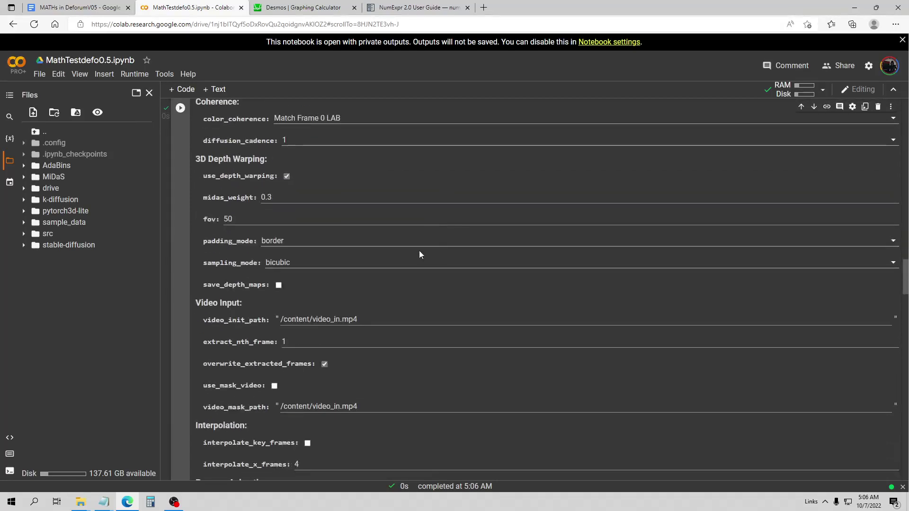
scroll(418, 256, down, 2)
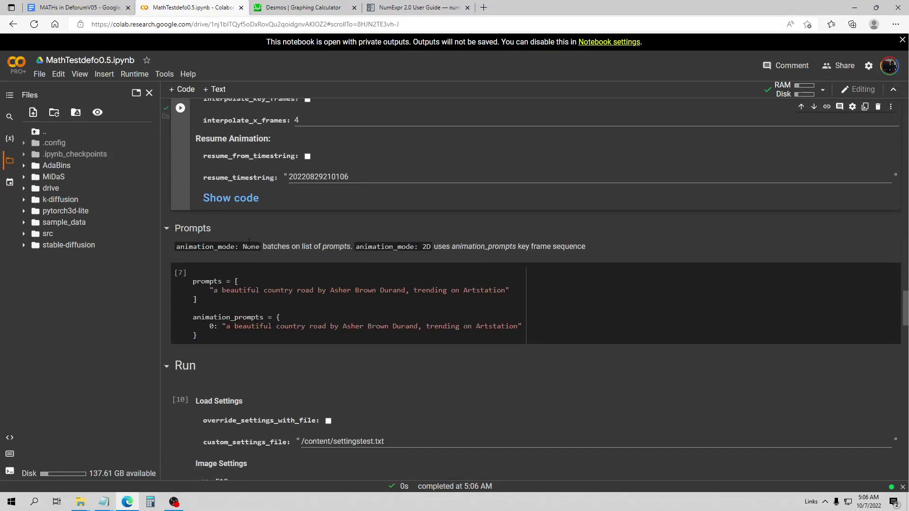
click(173, 278)
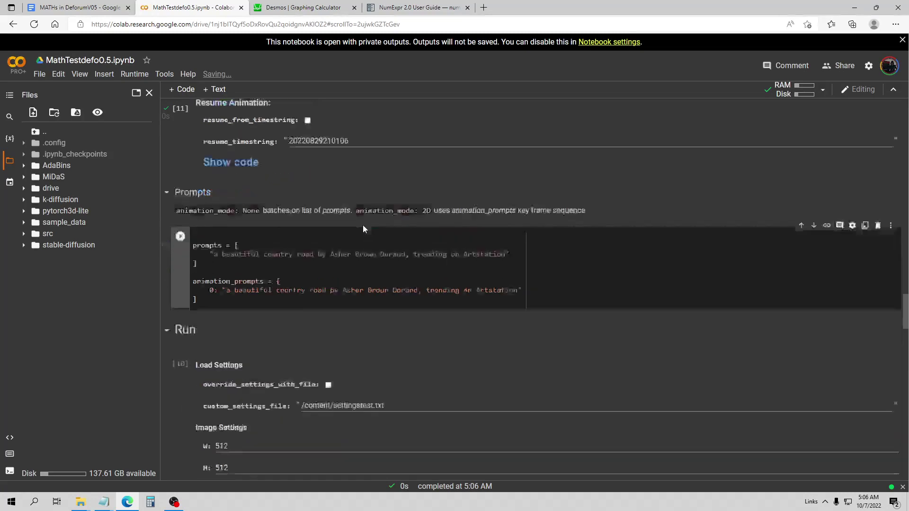
Execute the cell in the Run section to start rendering the animation frames.
scroll(362, 225, down, 3)
scroll(370, 229, down, 2)
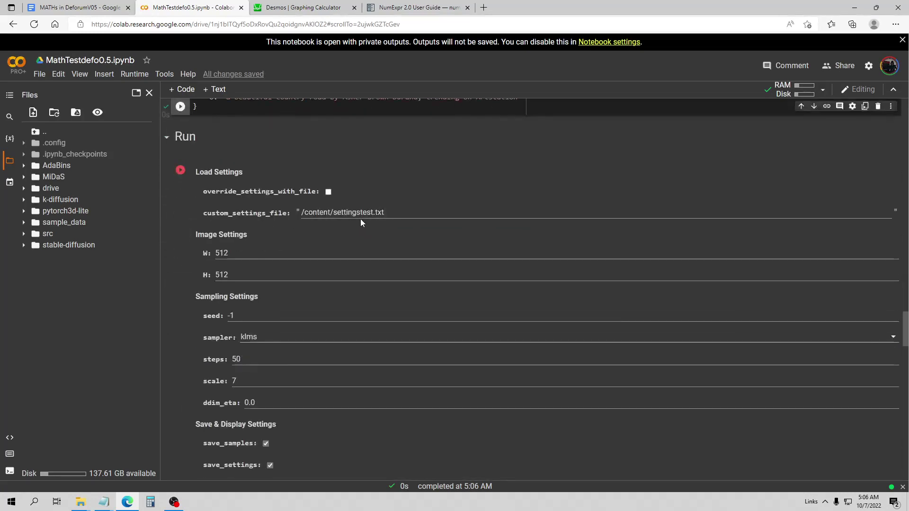
click(182, 178)
click(186, 123)
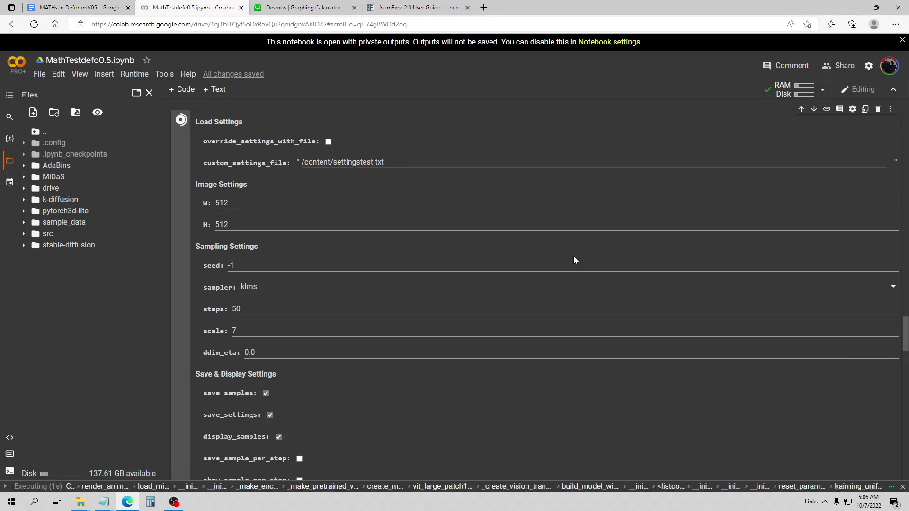
Check the running cell's output along with its batch and init settings.
scroll(520, 239, down, 4)
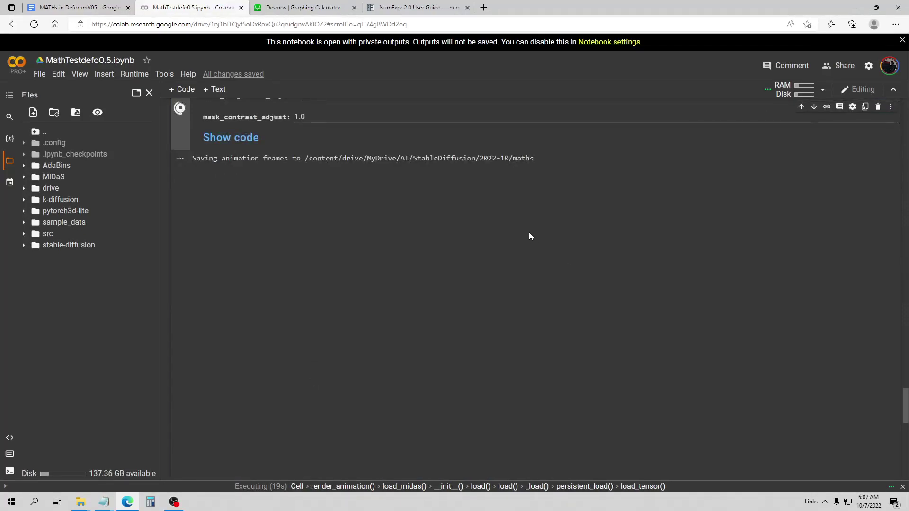
scroll(495, 234, down, 1)
scroll(495, 234, up, 4)
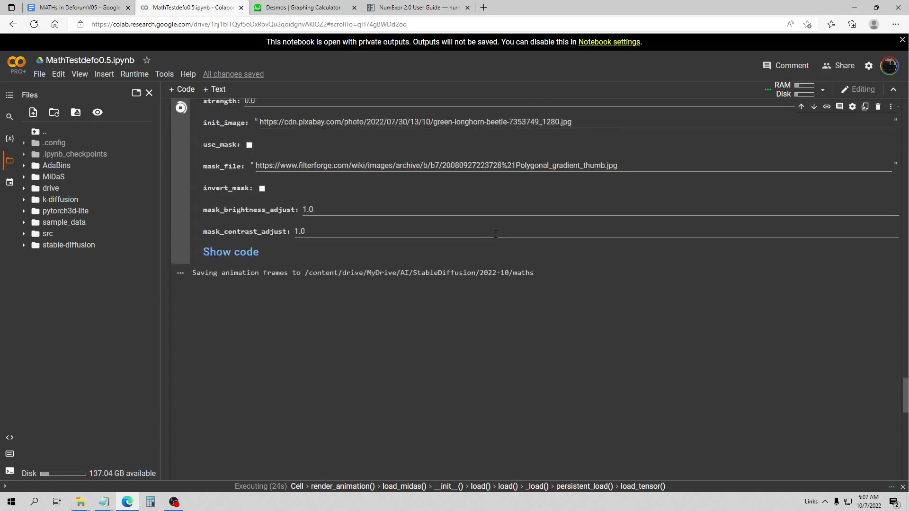
scroll(467, 245, up, 1)
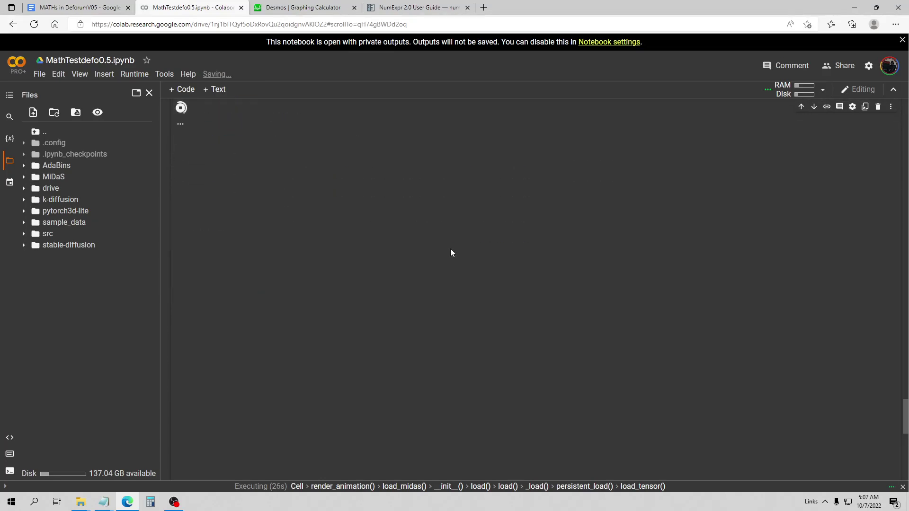
scroll(450, 249, up, 7)
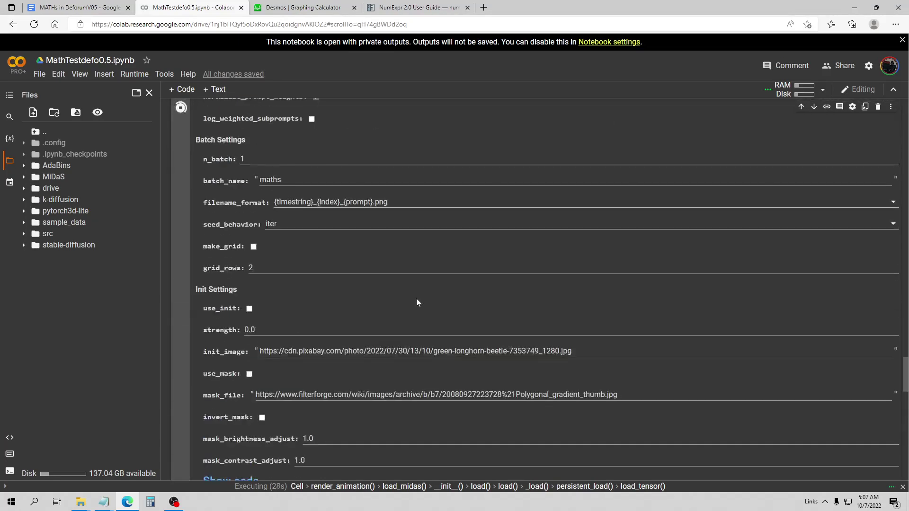
scroll(490, 347, down, 1)
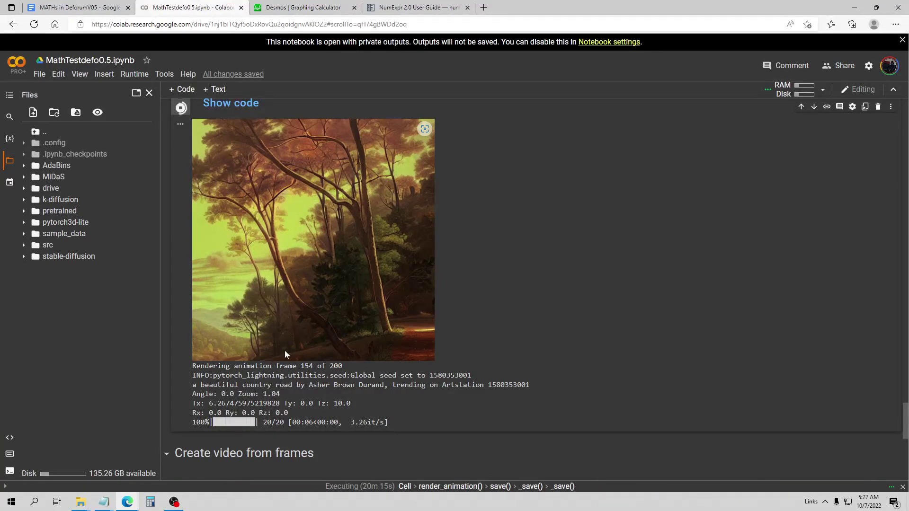
Examine the Tx value in the frame rendering output, and compare it with the sine graph in Desmos.
drag(192, 404, 234, 404)
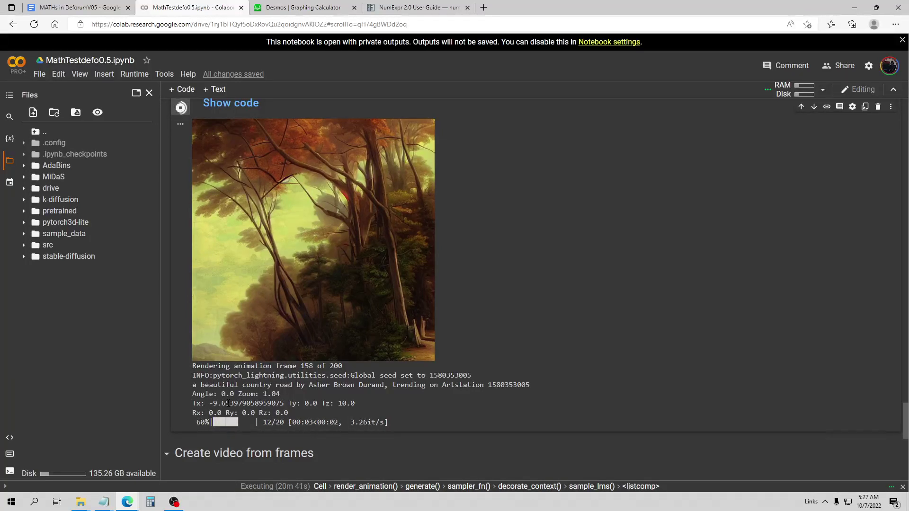
click(295, 7)
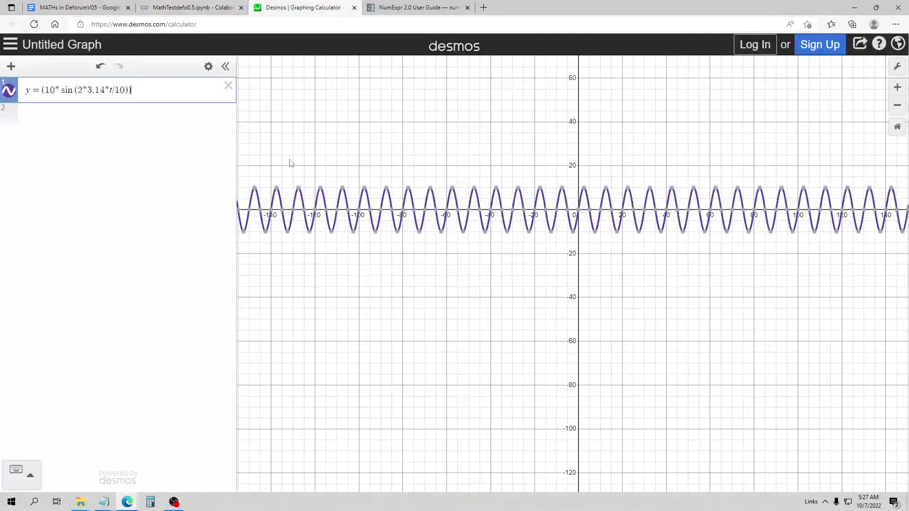
scroll(432, 200, up, 5)
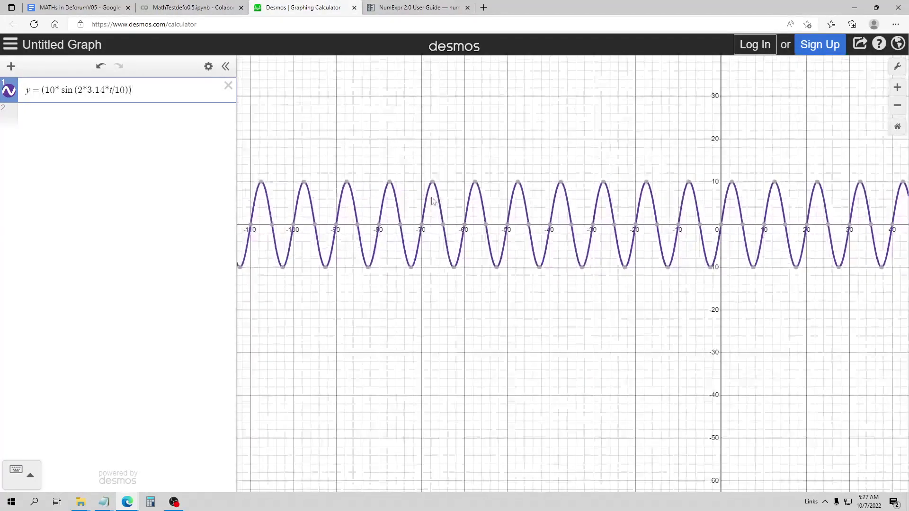
Return to the notebook's motion parameters and highlight the translation_x expression (10*sin(2*3.14*t/10)).
click(191, 7)
scroll(338, 257, up, 15)
scroll(340, 259, up, 20)
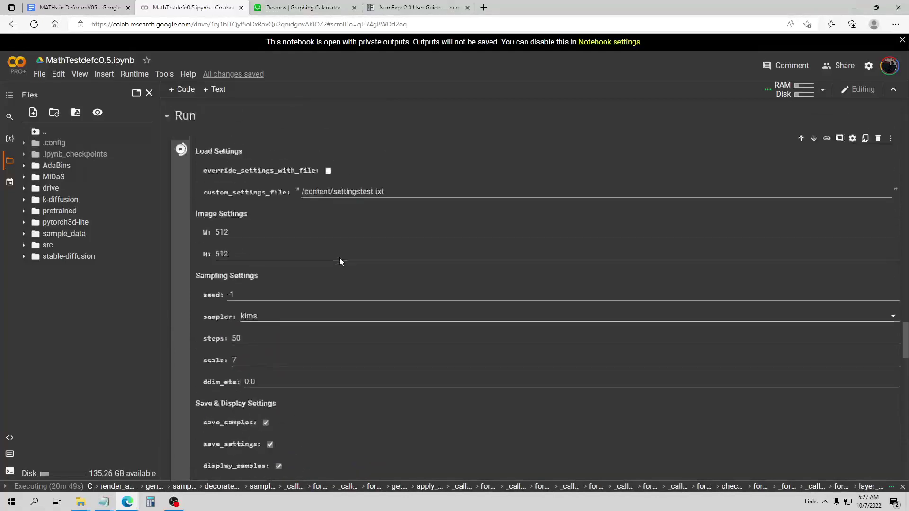
scroll(339, 259, up, 8)
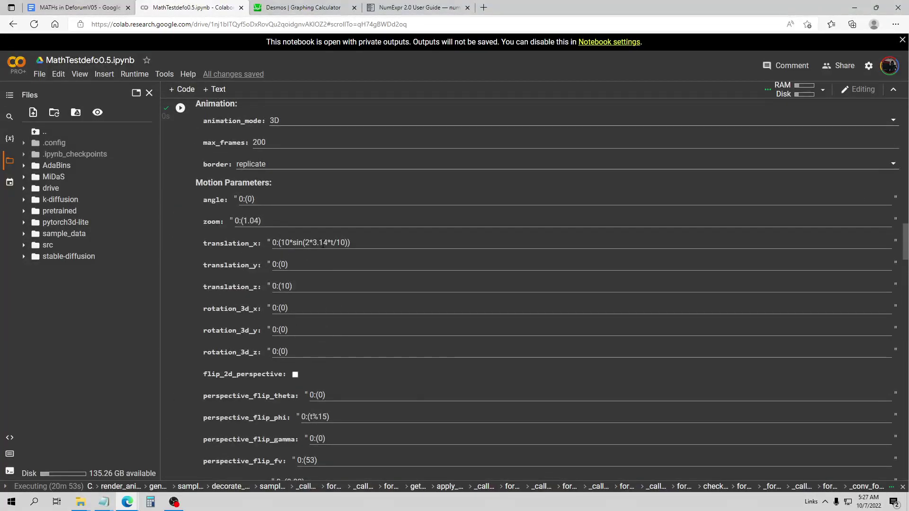
click(280, 242)
drag(279, 242, 350, 243)
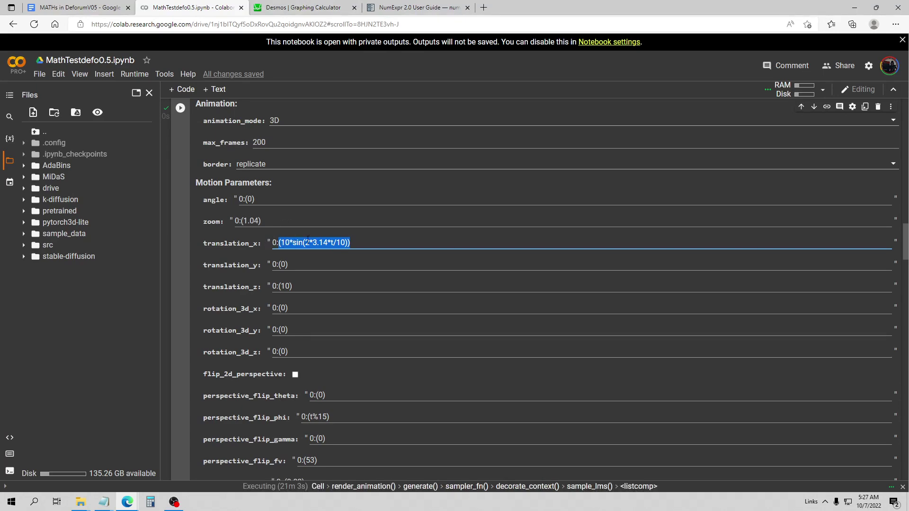
Switch to Desmos and inspect the plotted equation y = (10*sin(2*3.14*t/10)) and its wave up close.
click(316, 8)
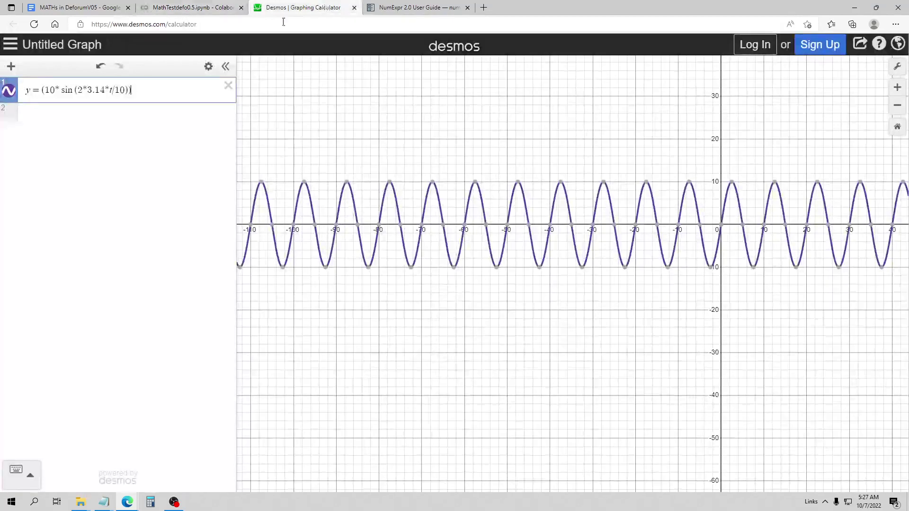
click(32, 93)
scroll(528, 237, up, 5)
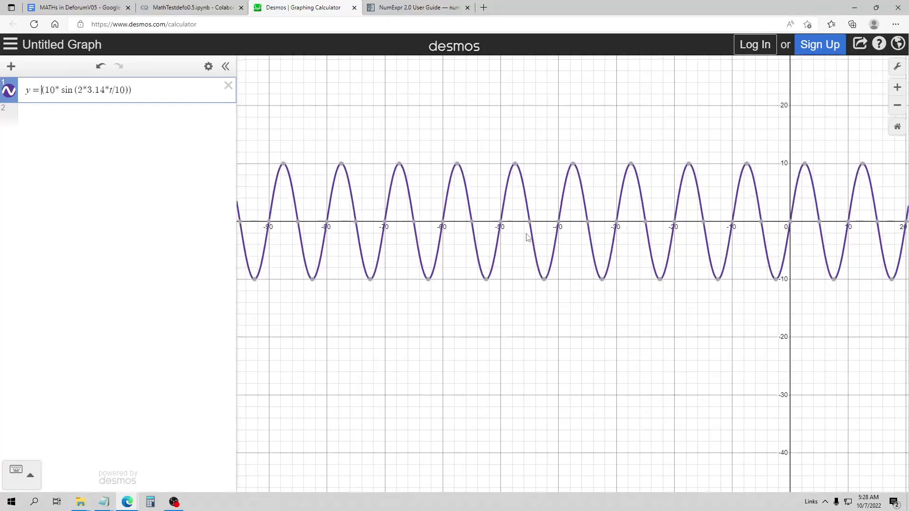
Examine a trough and a peak of the Desmos sine wave, and compare them with the Tx value in the notebook's frame rendering output.
mouse_move(468, 306)
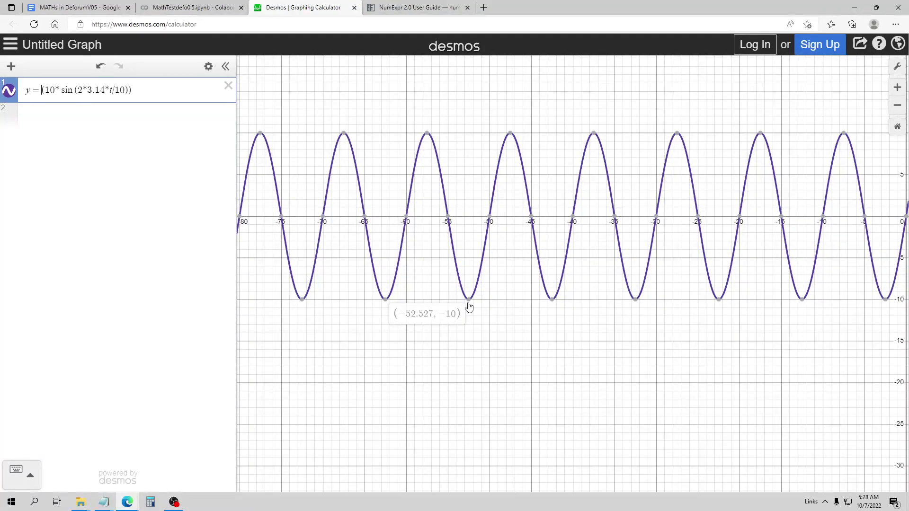
mouse_move(511, 137)
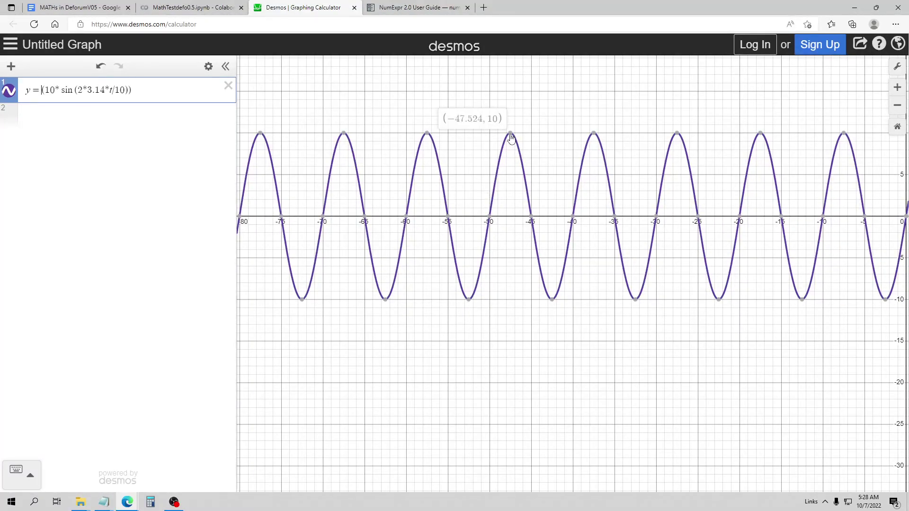
click(192, 8)
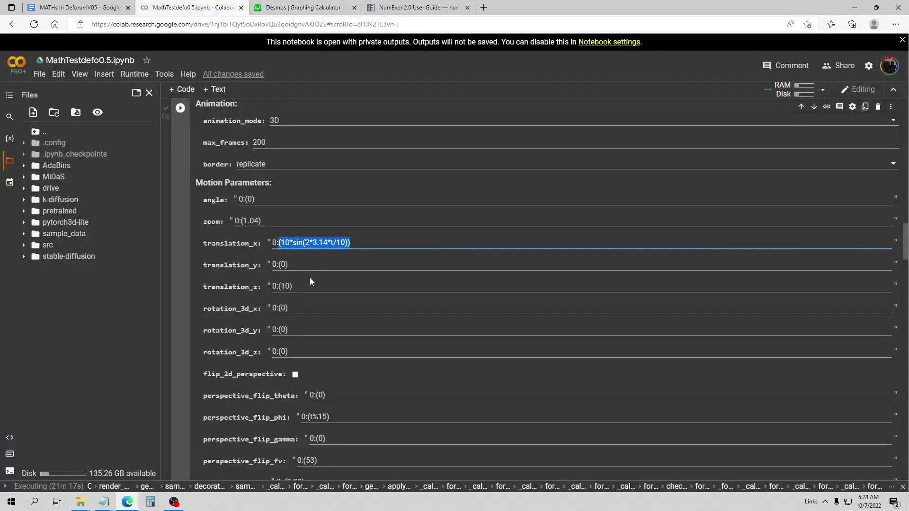
scroll(385, 252, down, 15)
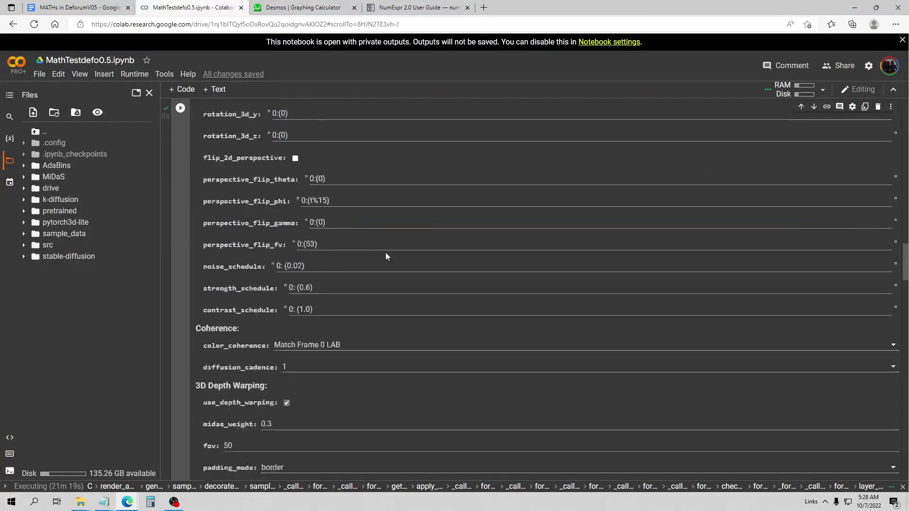
scroll(519, 288, down, 20)
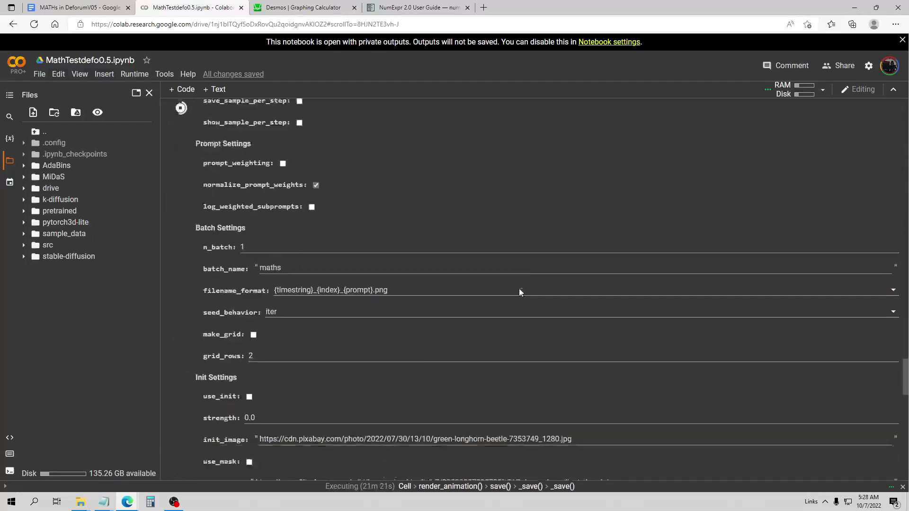
scroll(449, 247, down, 5)
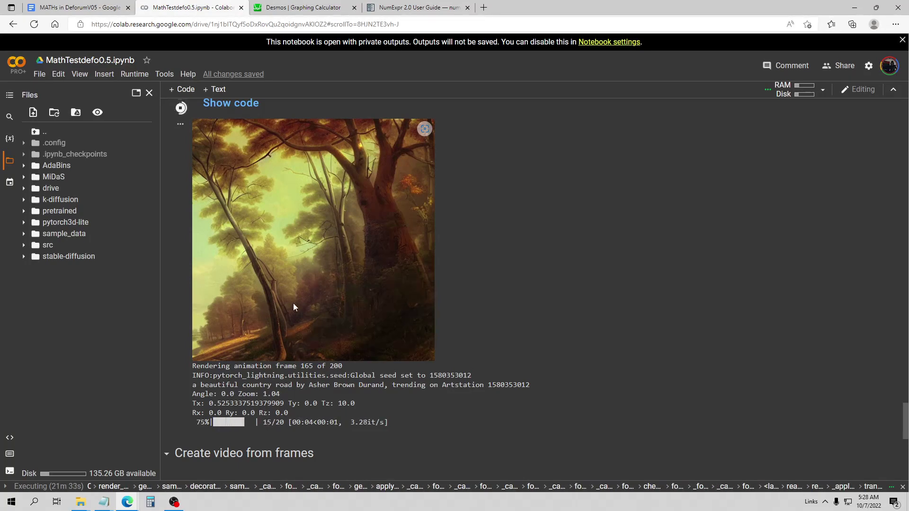
drag(209, 403, 223, 403)
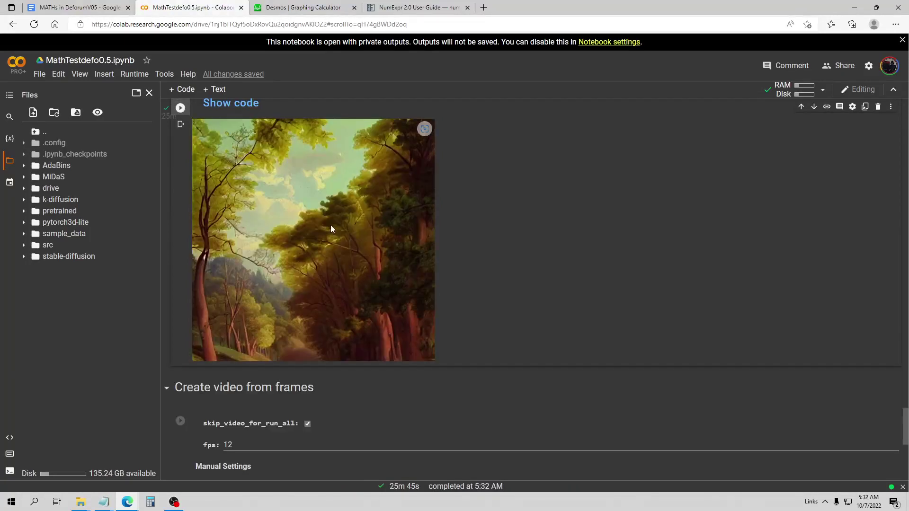
Find the video in the Create video from frames output and play it, pausing and replaying it from near the start.
scroll(330, 226, down, 5)
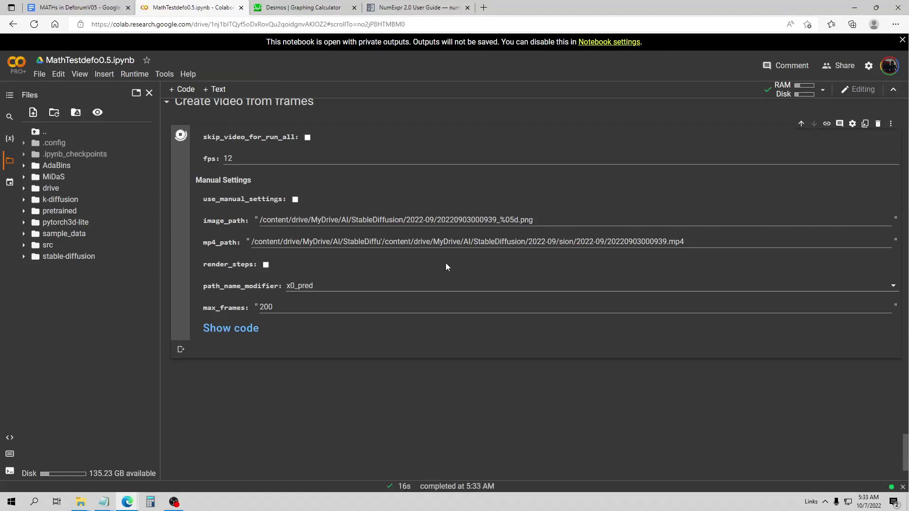
scroll(433, 268, down, 3)
scroll(433, 270, down, 1)
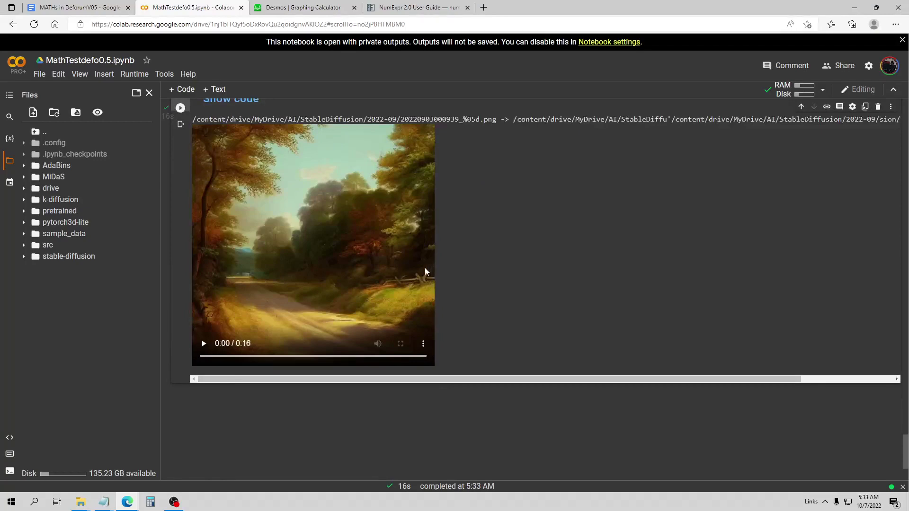
click(302, 293)
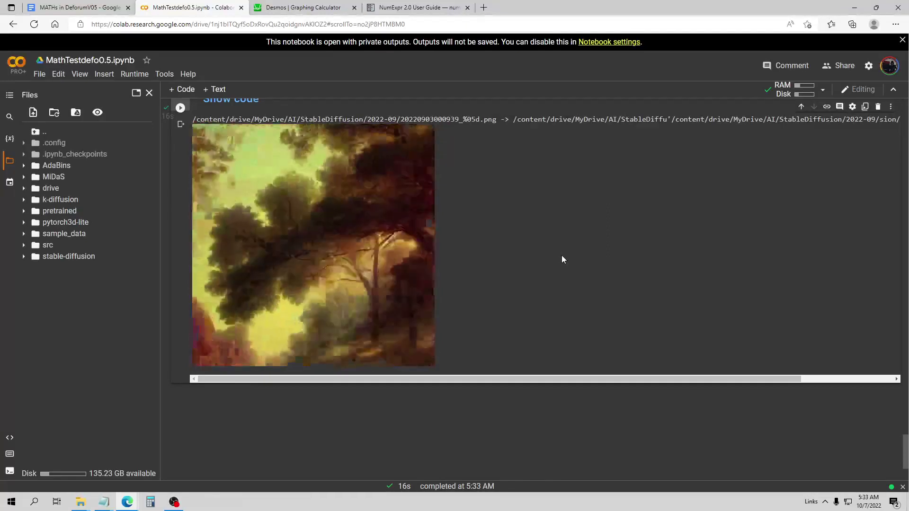
mouse_move(349, 268)
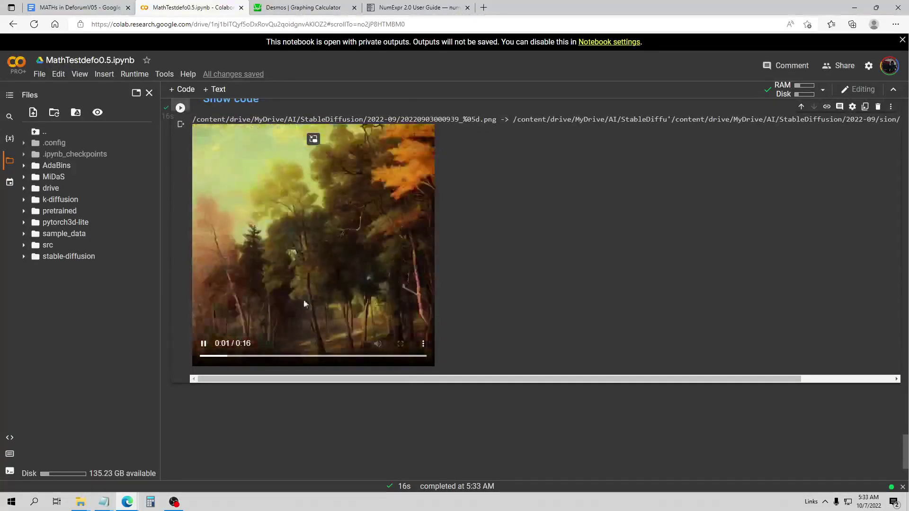
click(203, 343)
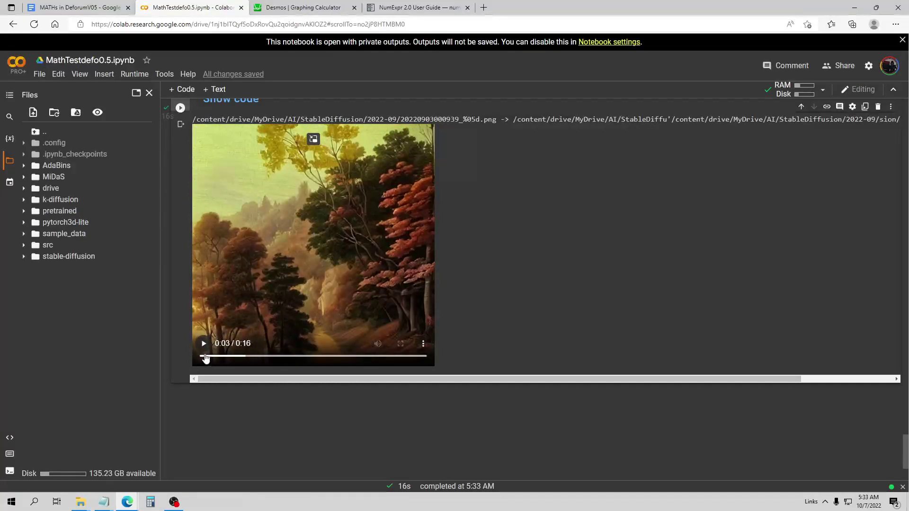
click(205, 359)
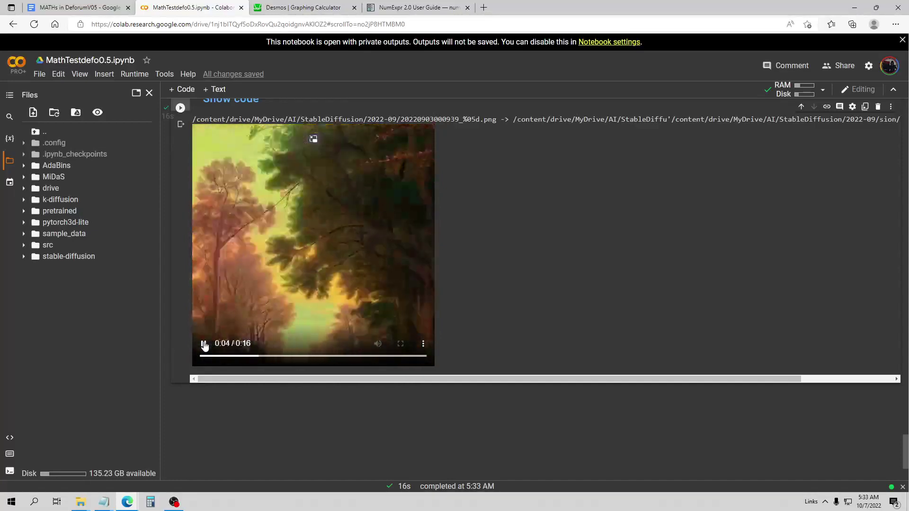
Switch to Desmos and set the multiplier in front of the sine function to 3.
scroll(262, 285, up, 10)
scroll(277, 288, up, 10)
click(327, 8)
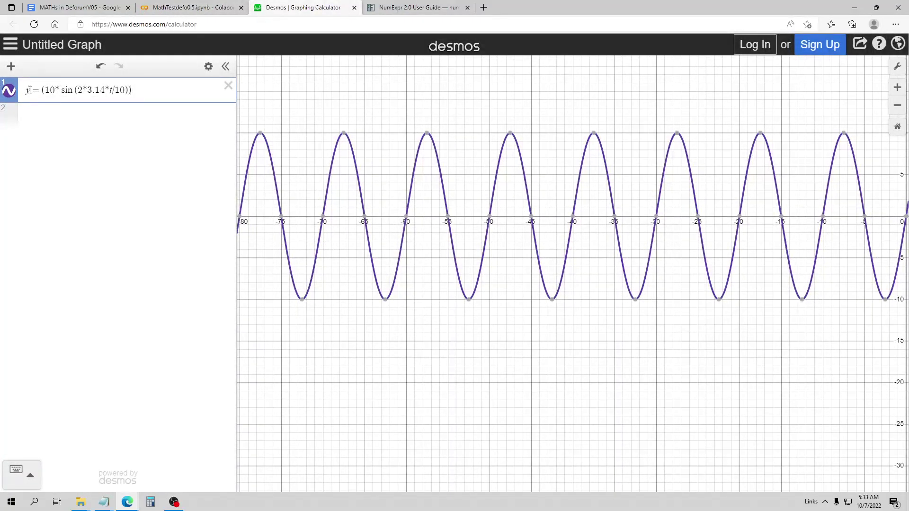
scroll(553, 247, down, 5)
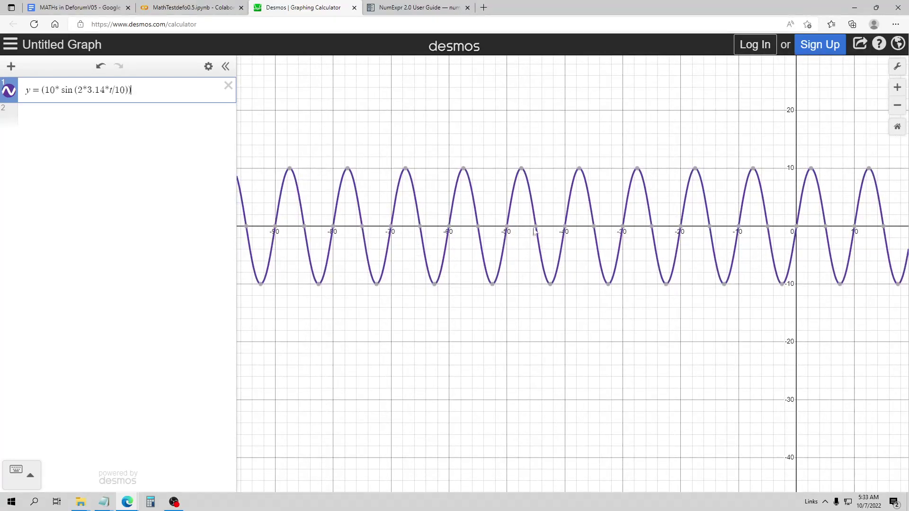
scroll(516, 223, down, 3)
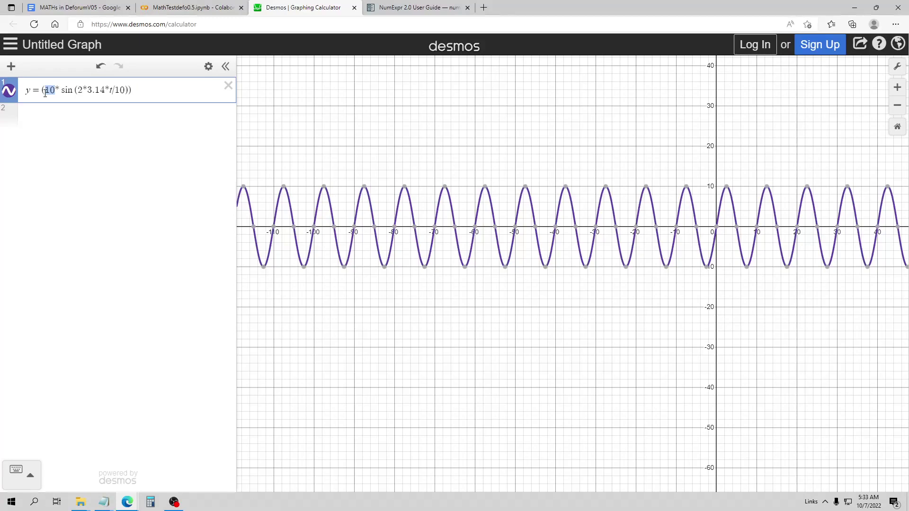
key(BackSpace)
text(3)
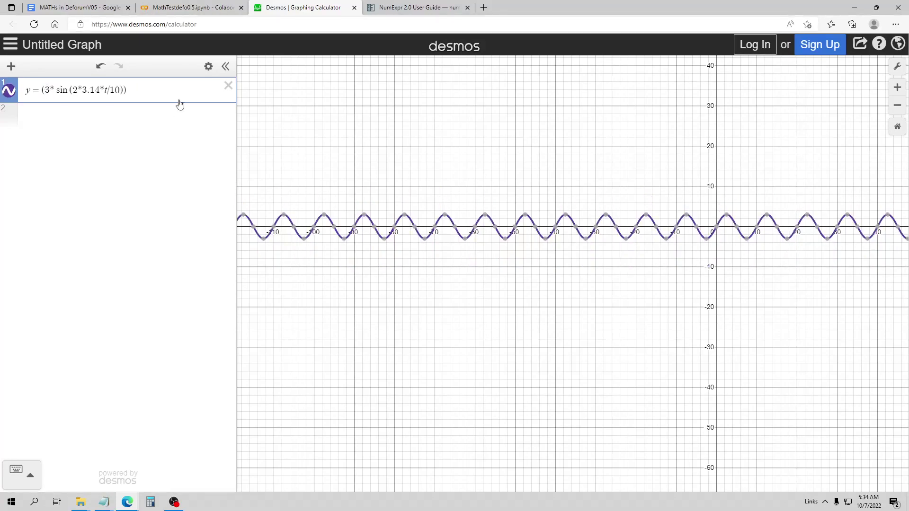
Try a divisor of 100 for t in the sine equation and examine the wave's period at different scales.
mouse_move(388, 245)
text(0)
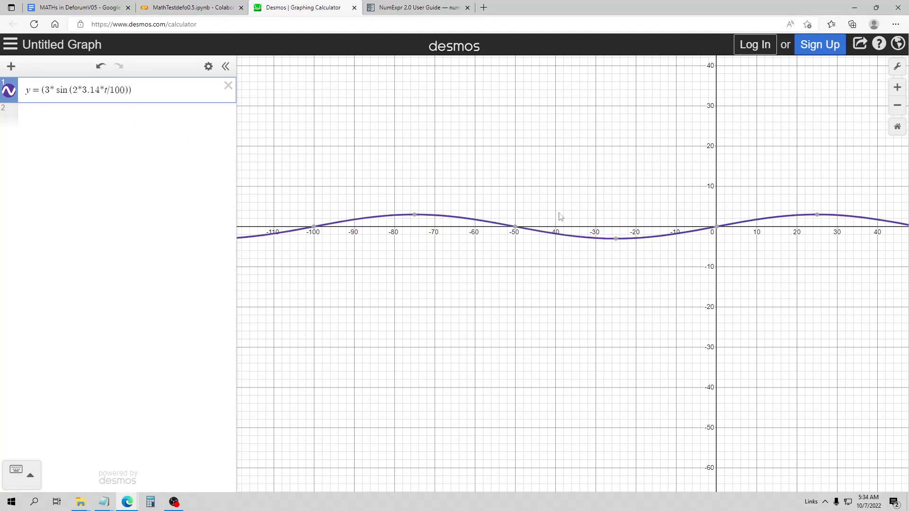
scroll(561, 217, down, 5)
scroll(550, 217, up, 3)
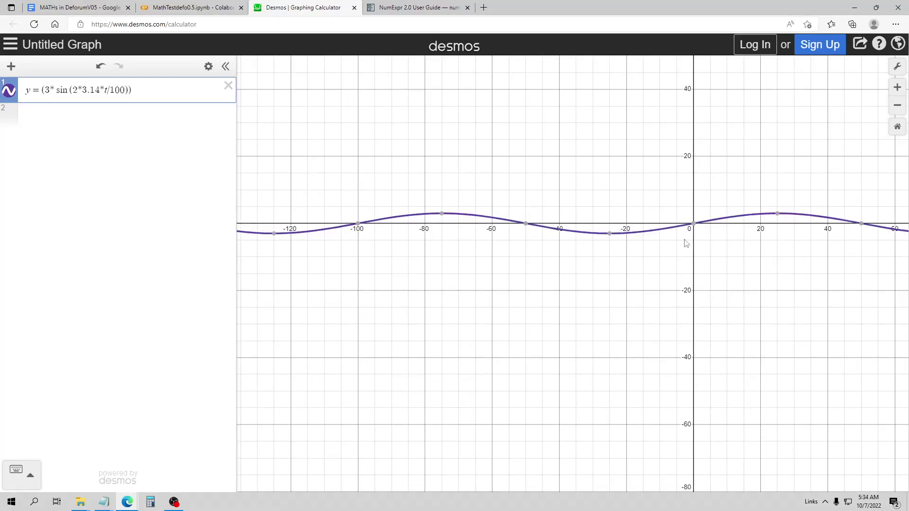
scroll(630, 231, down, 4)
scroll(530, 230, down, 3)
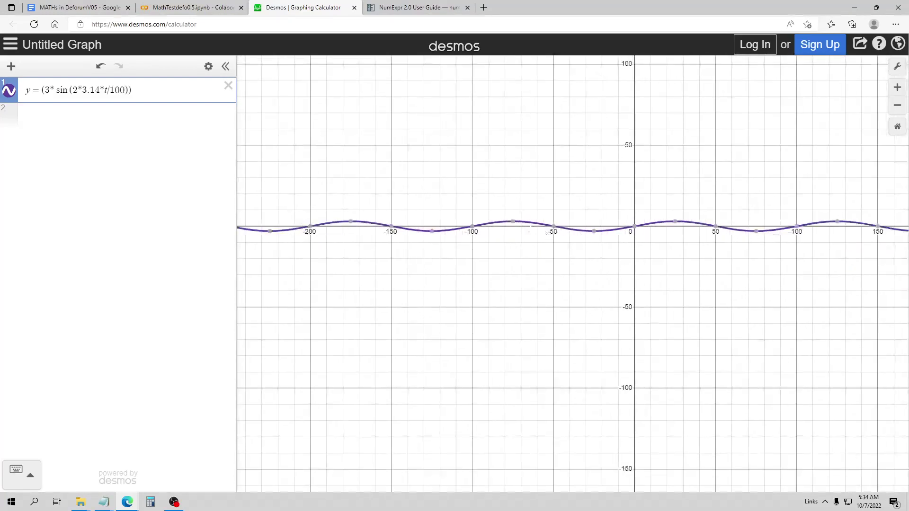
scroll(595, 213, up, 3)
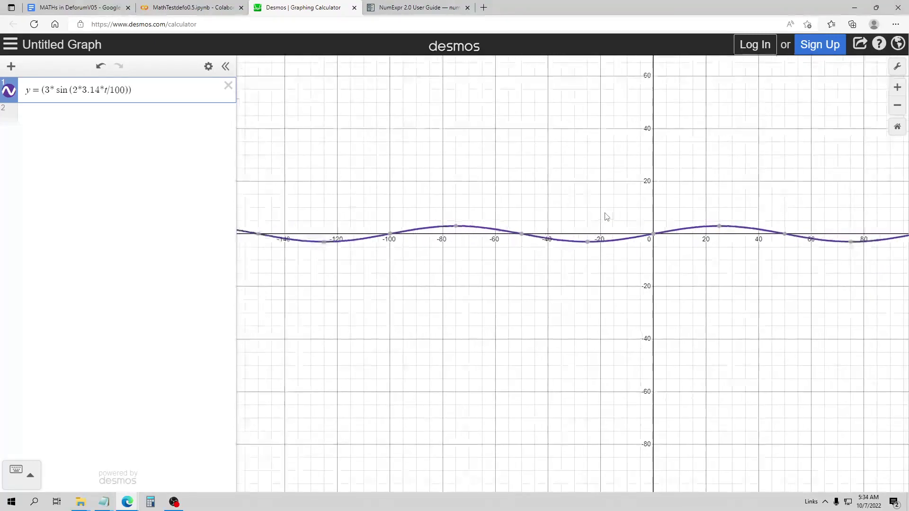
scroll(592, 225, down, 3)
scroll(509, 216, down, 1)
scroll(510, 218, up, 5)
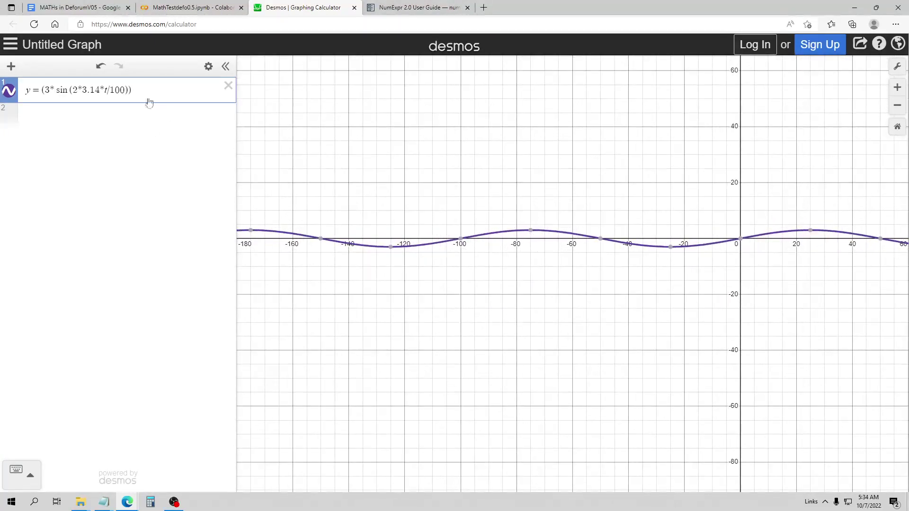
Set the divisor of t in the sine equation to 50 and view the wave.
key(BackSpace)
key(BackSpace)
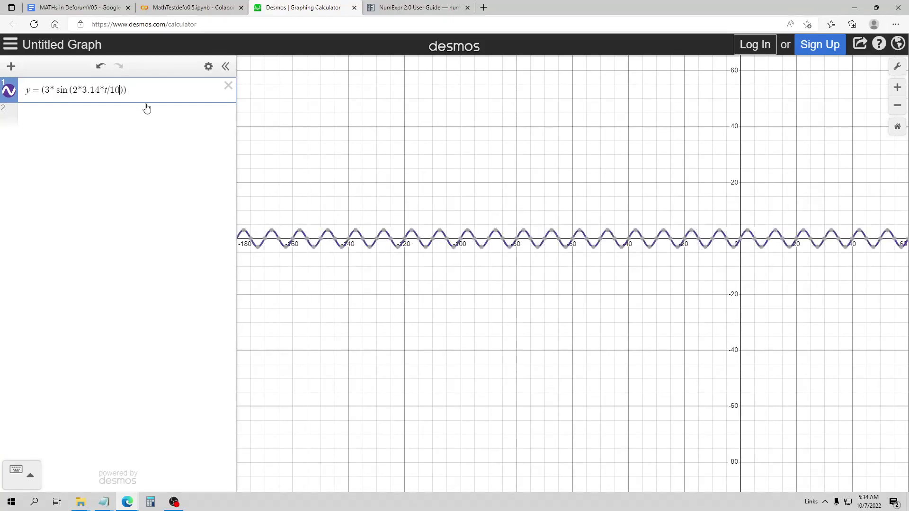
key(BackSpace)
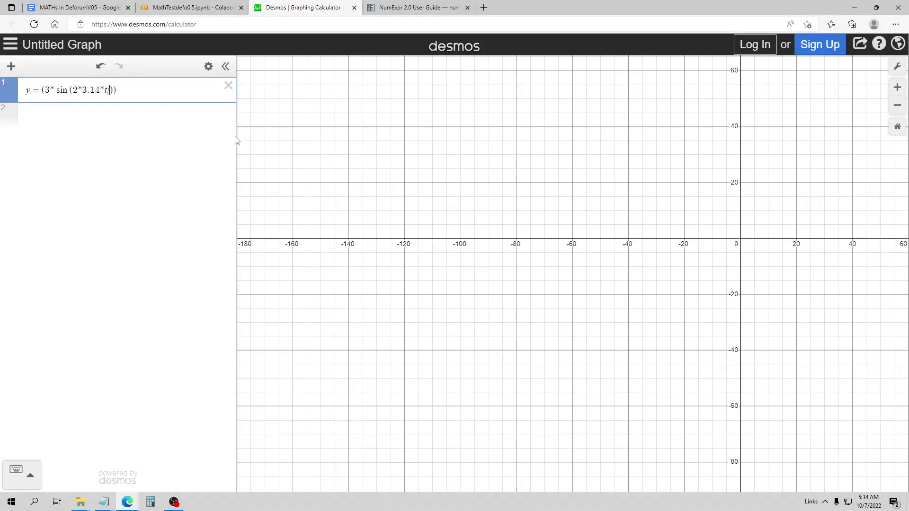
text(50)
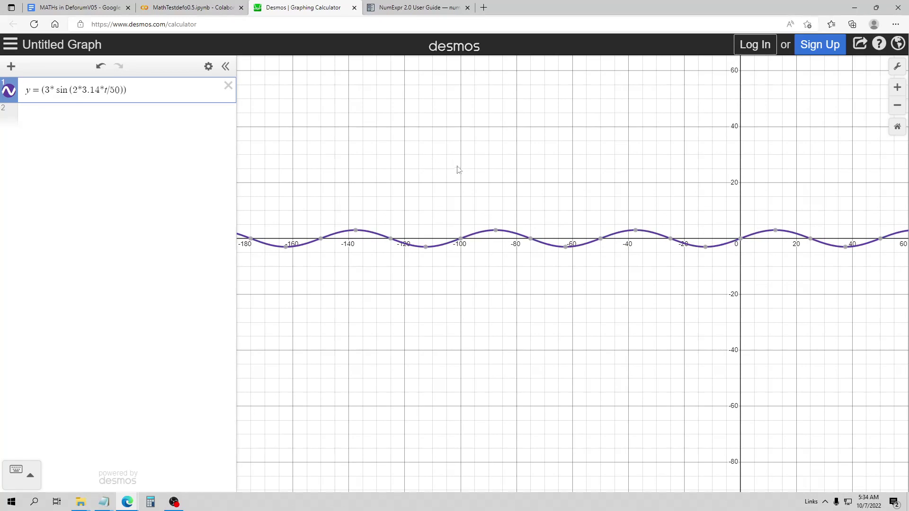
scroll(479, 196, up, 2)
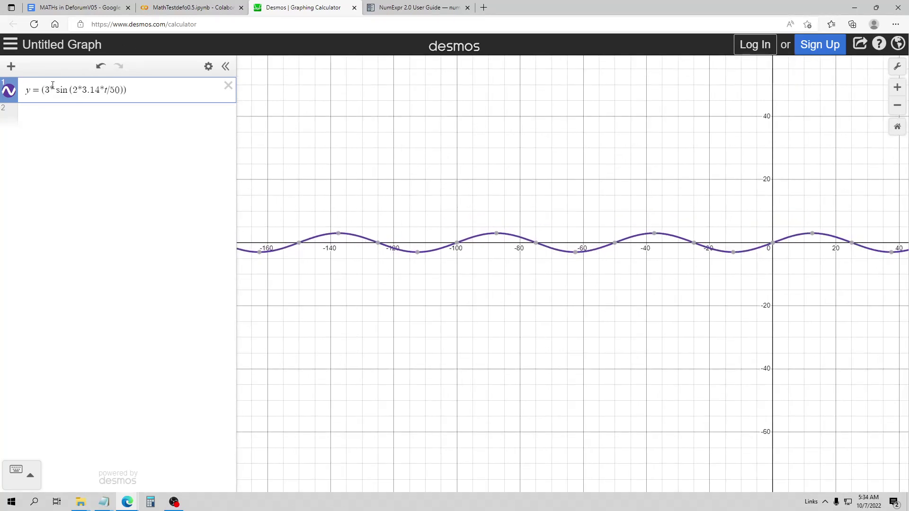
Copy the expression after y = from Desmos and paste it over the notebook's translation_x expression as (3*\sin(2*3.14*t/50)).
drag(42, 90, 127, 93)
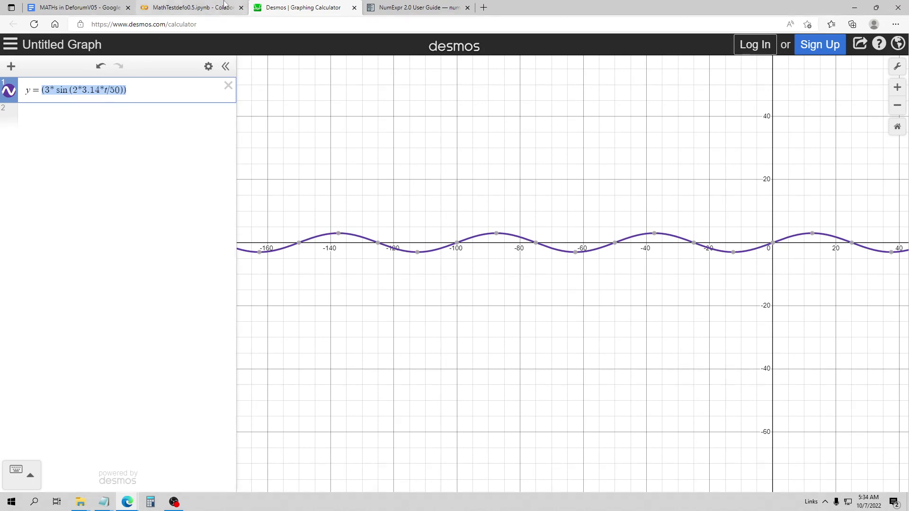
click(199, 6)
scroll(346, 158, up, 10)
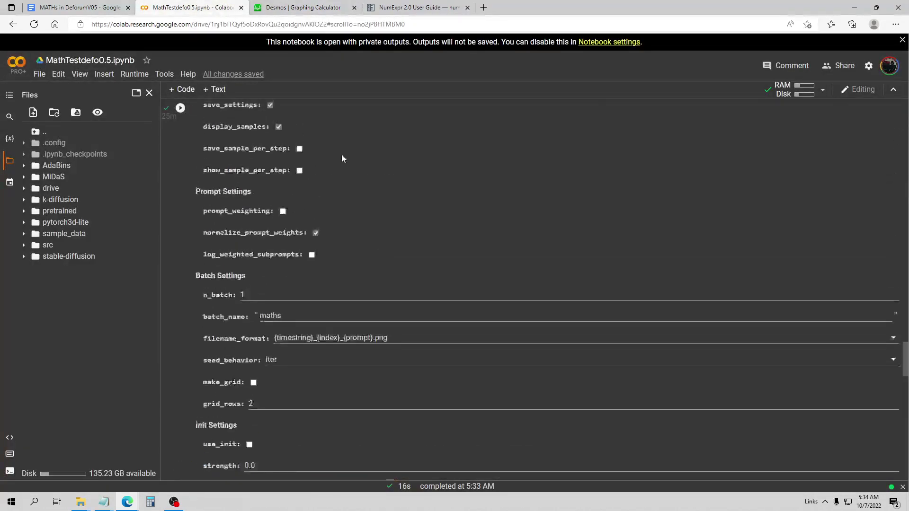
scroll(353, 168, up, 15)
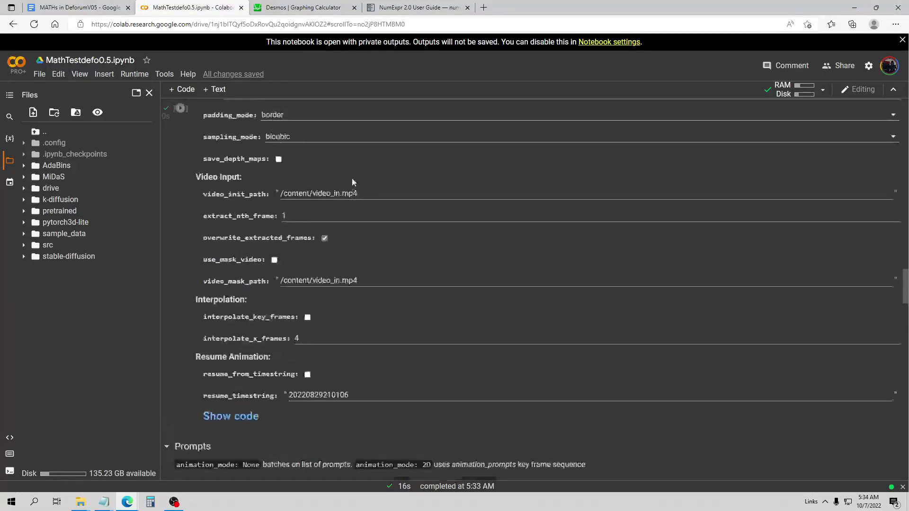
scroll(355, 181, up, 7)
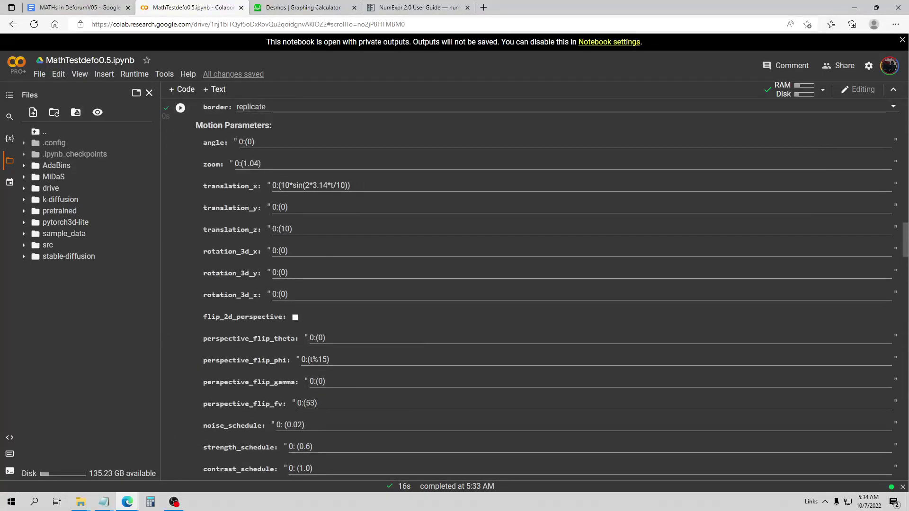
drag(278, 185, 350, 185)
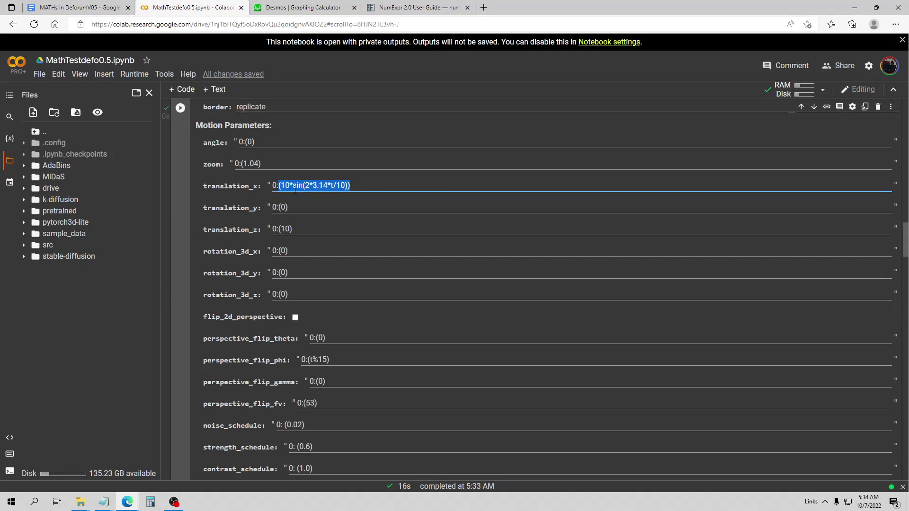
key(BackSpace)
text((3*\sin(2*3.14*t/50)))
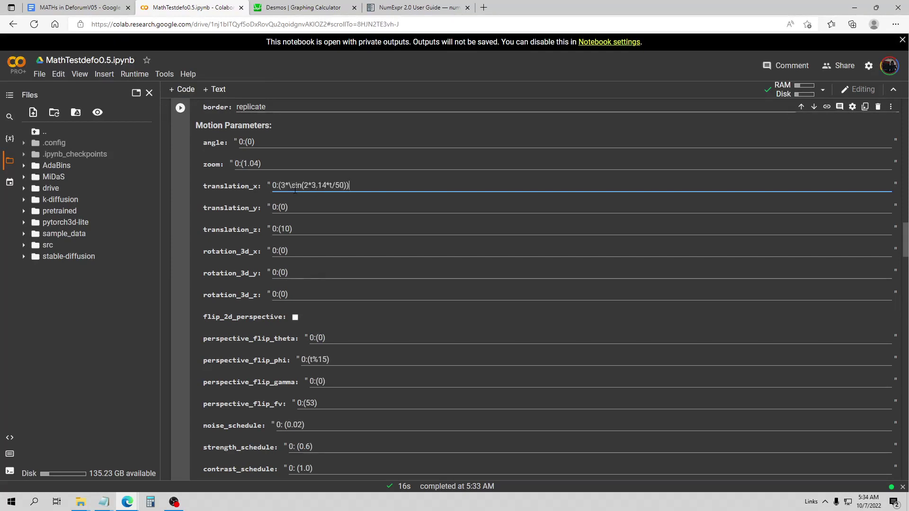
Run the Animation Settings cell with translation_x as 0:(3*sin(2*3.14*t/50)), and compare the expression with the Desmos equation.
click(180, 107)
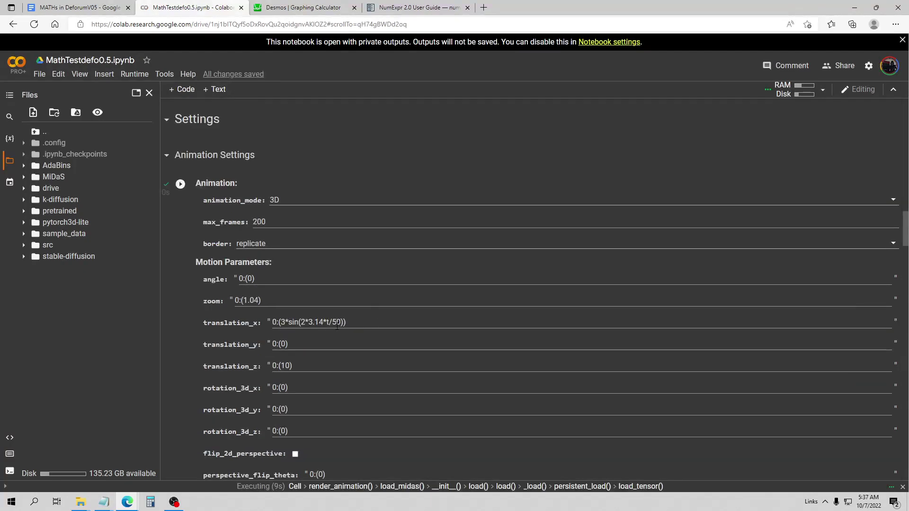
scroll(312, 314, down, 1)
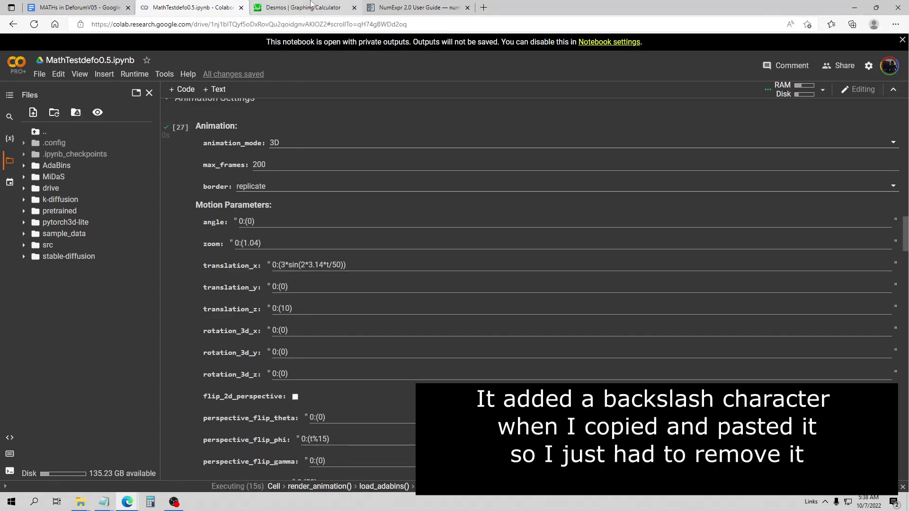
click(284, 7)
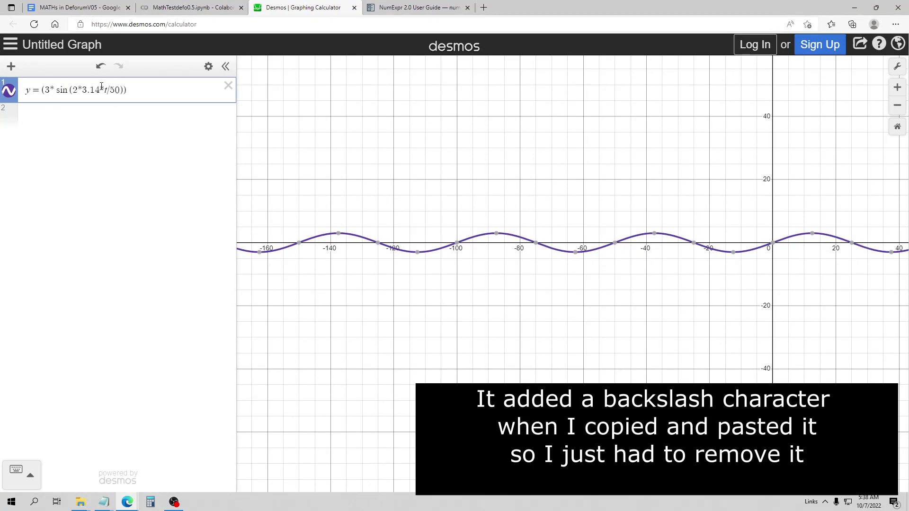
Compare the translation_x expression in the notebook with the sine equation in Desmos.
click(203, 8)
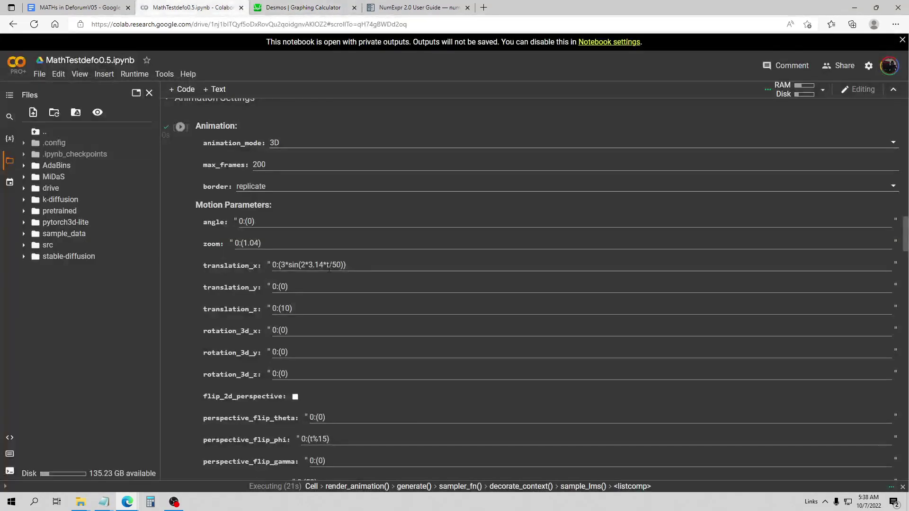
click(285, 260)
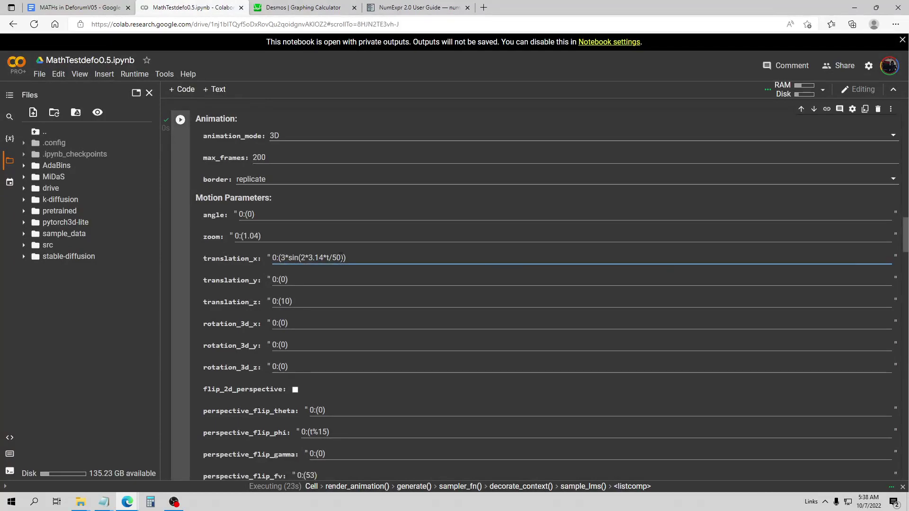
click(331, 9)
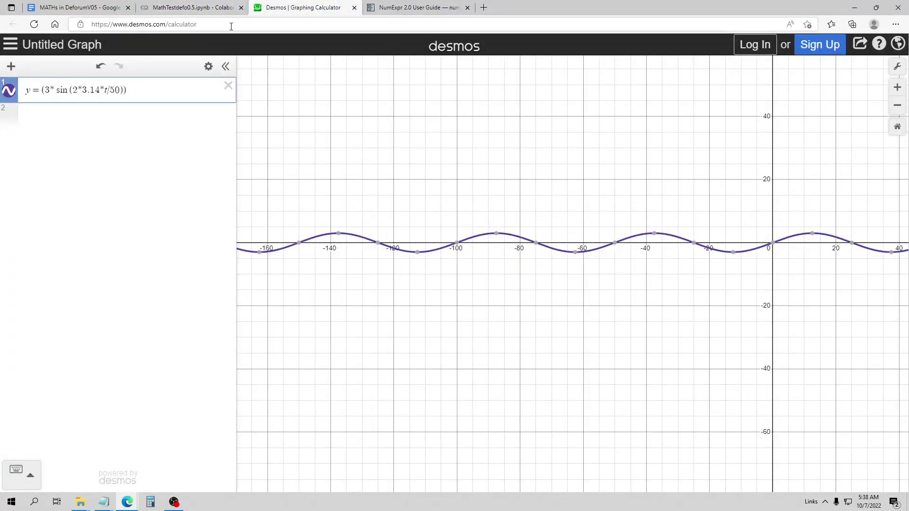
Return to the notebook and check the frame and Tx value in the running cell's render output.
click(194, 7)
scroll(394, 237, down, 10)
scroll(394, 238, down, 15)
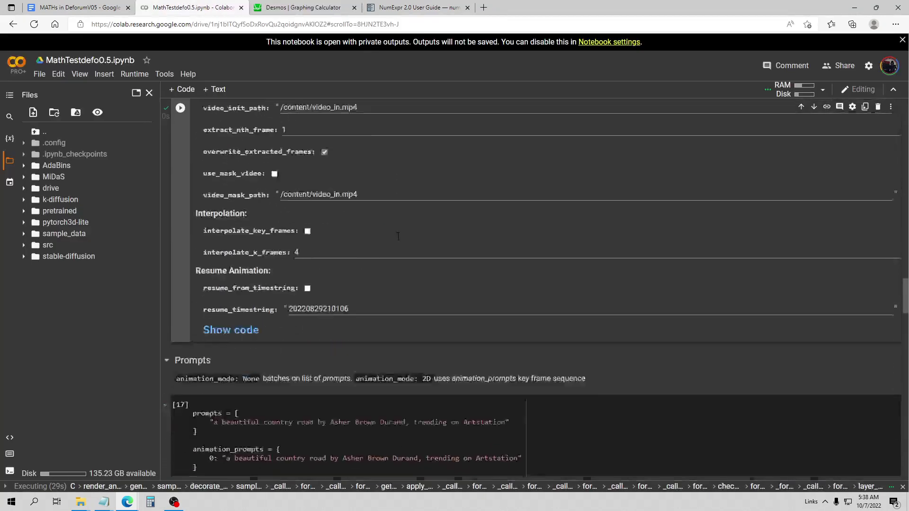
scroll(403, 235, down, 15)
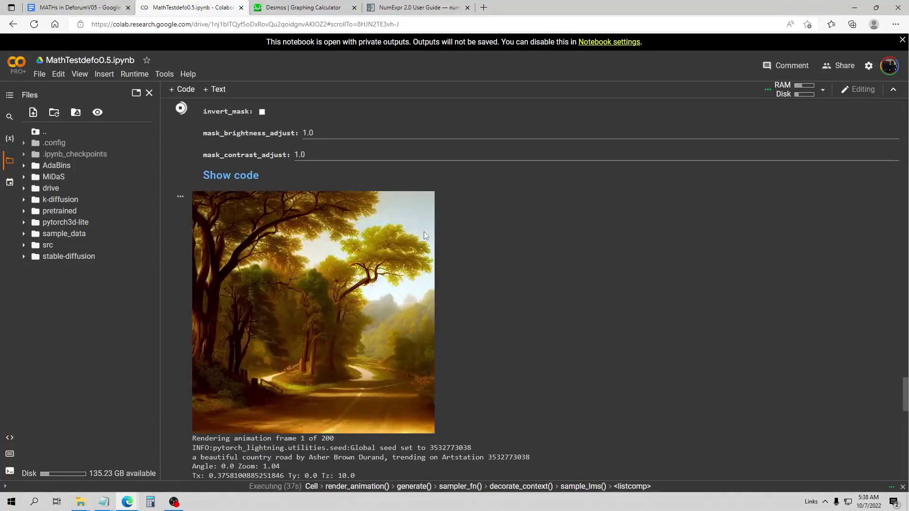
scroll(424, 235, down, 1)
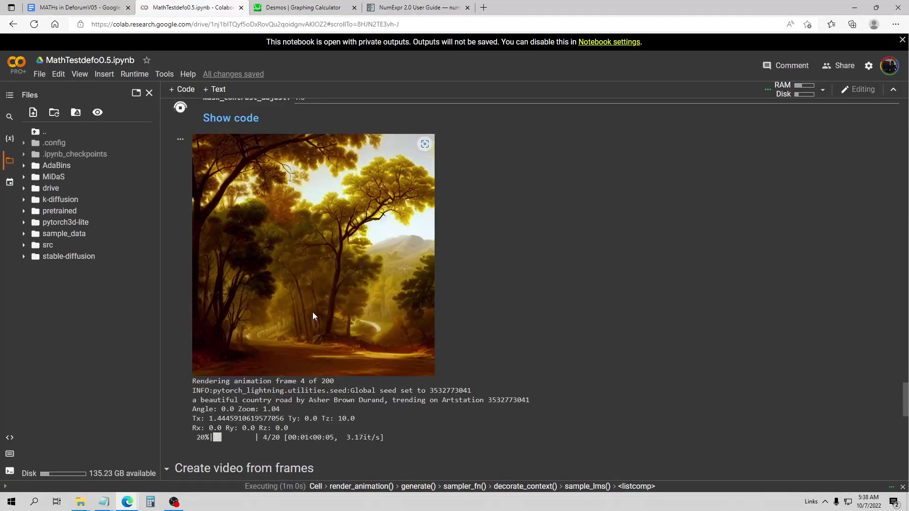
Set the divisor of t in the Desmos sine equation to 10 and examine the wave's peaks.
click(305, 8)
scroll(399, 216, down, 3)
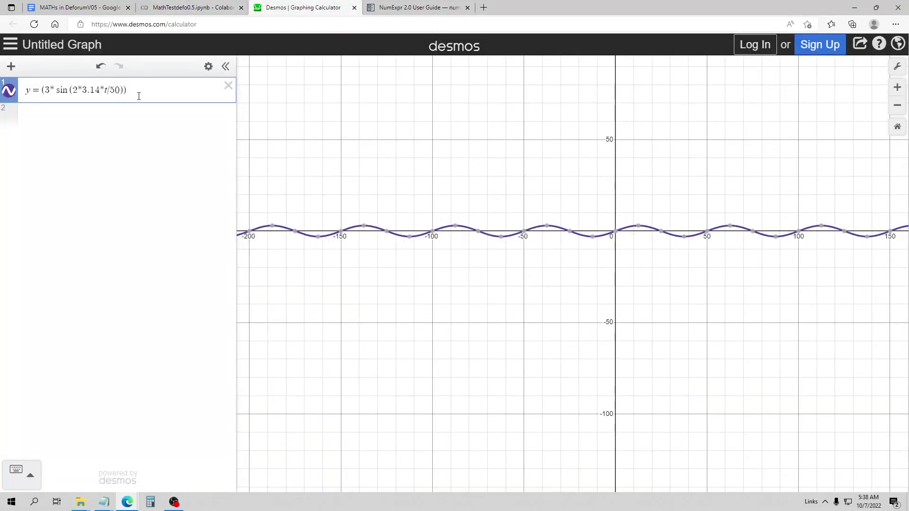
key(BackSpace)
text(1)
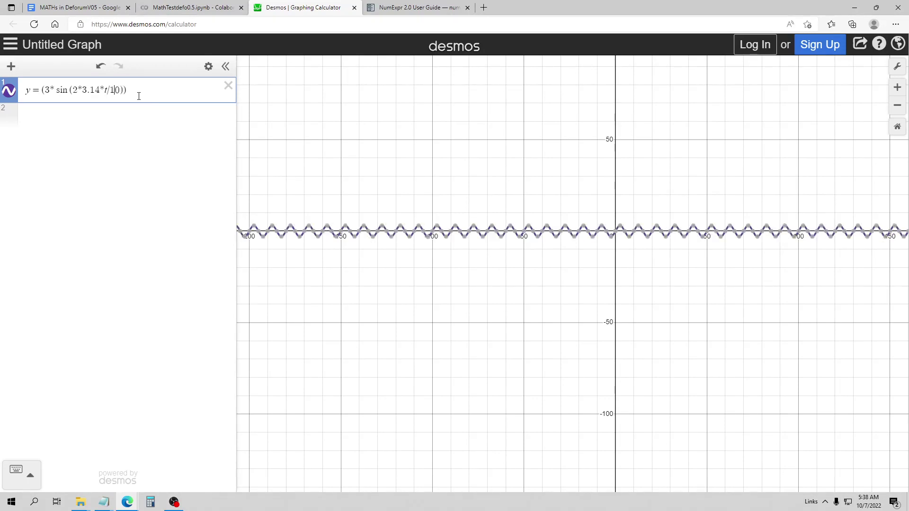
scroll(454, 218, up, 3)
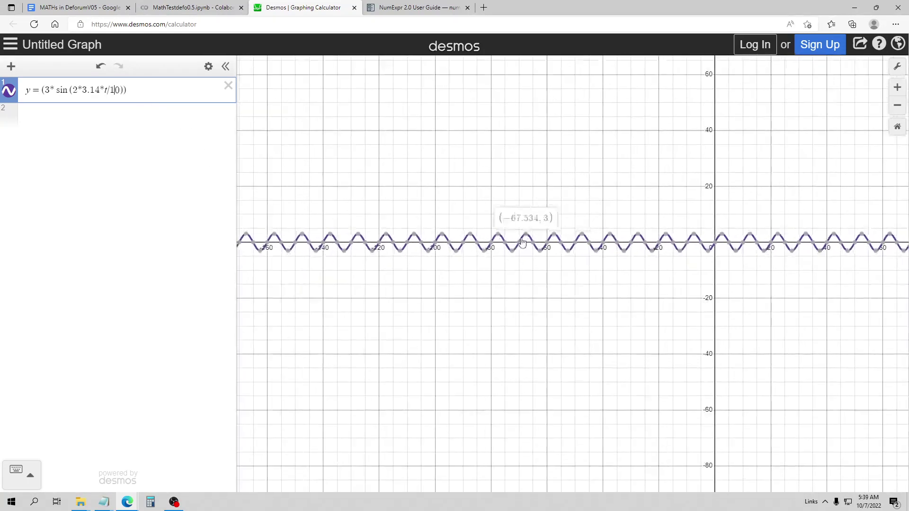
mouse_move(516, 247)
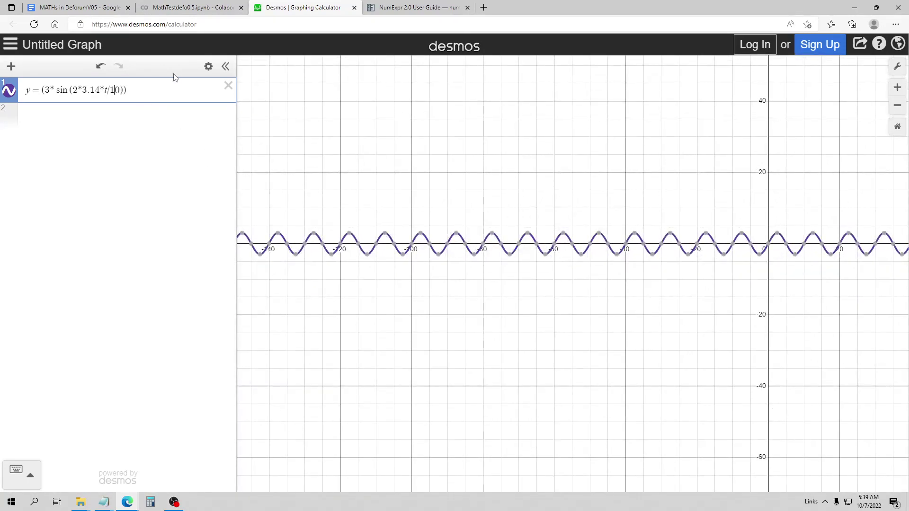
Try a divisor of 100 for t in the sine equation and set it back to 10.
key(BackSpace)
text(10)
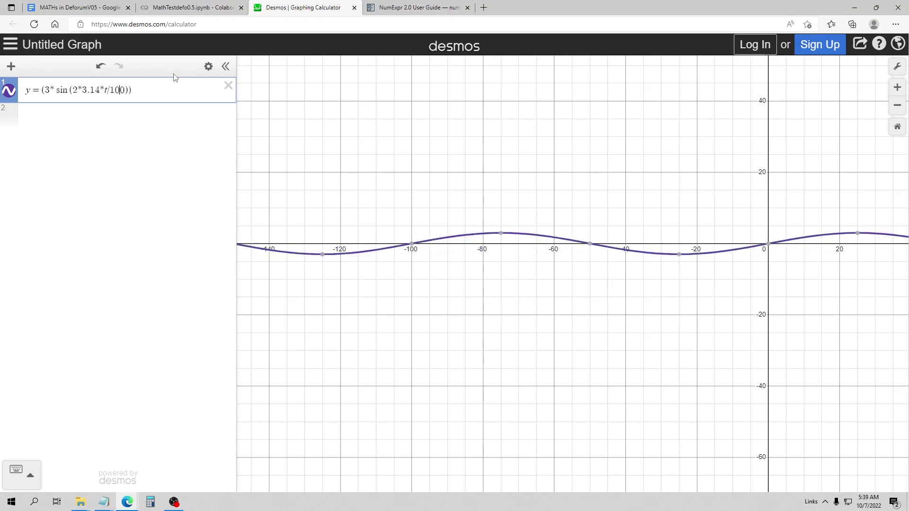
key(BackSpace)
key(BackSpace)
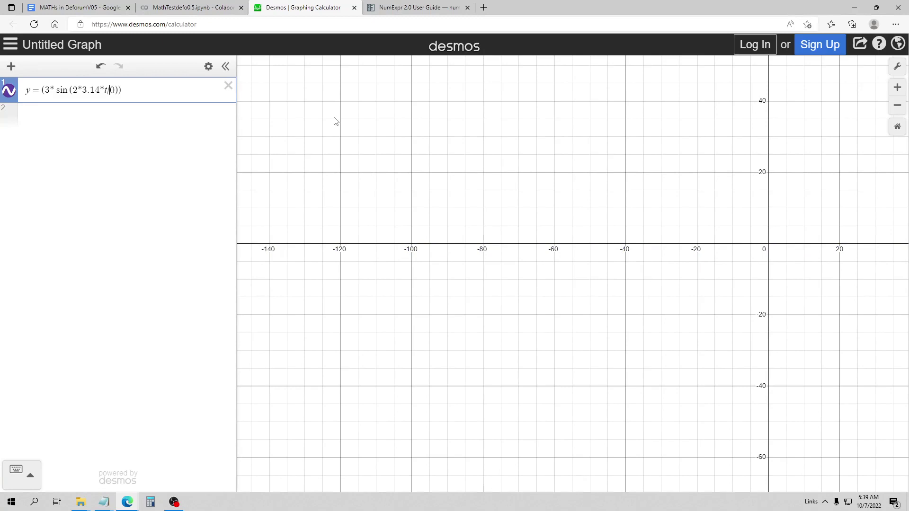
text(1)
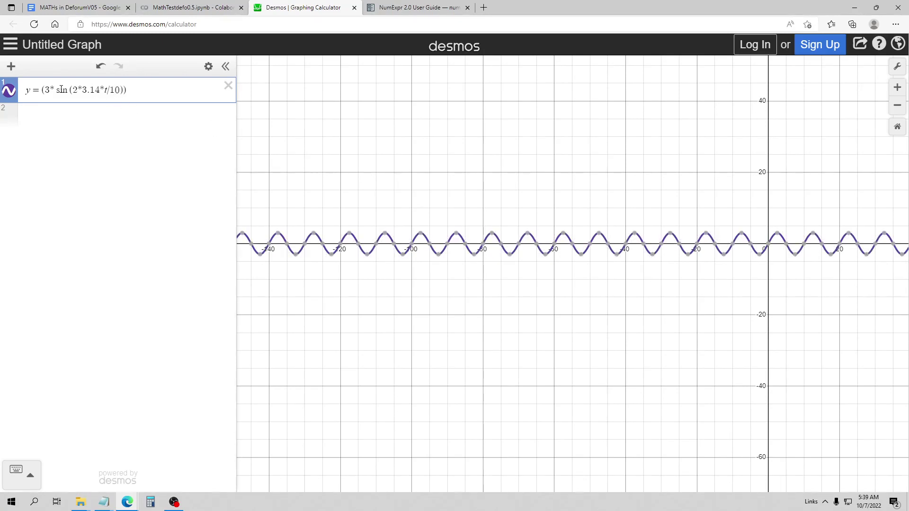
Try an amplitude of 10 in the sine equation and set it back to 3.
click(52, 89)
key(BackSpace)
text(10)
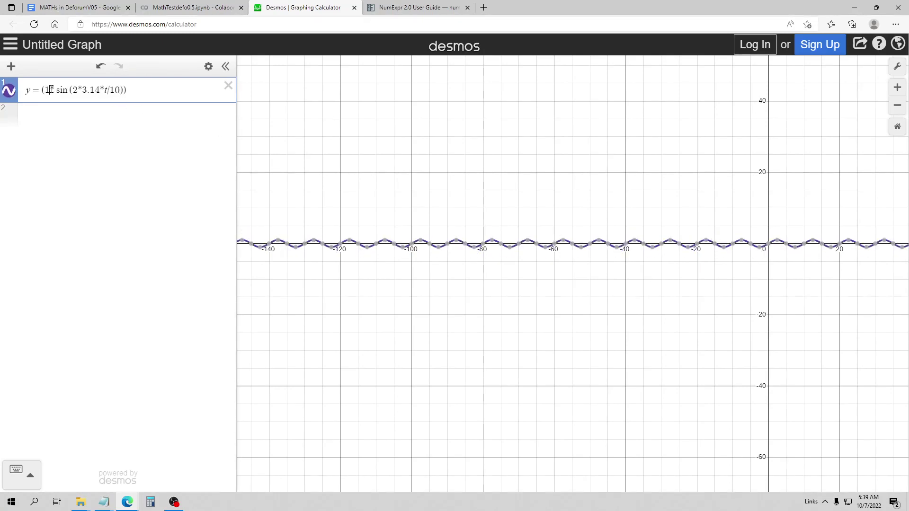
mouse_move(386, 212)
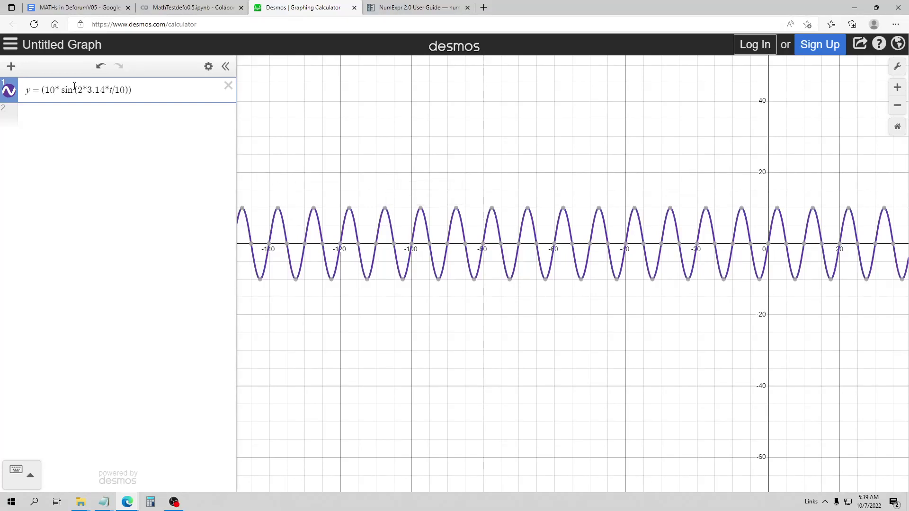
key(BackSpace)
key(BackSpace)
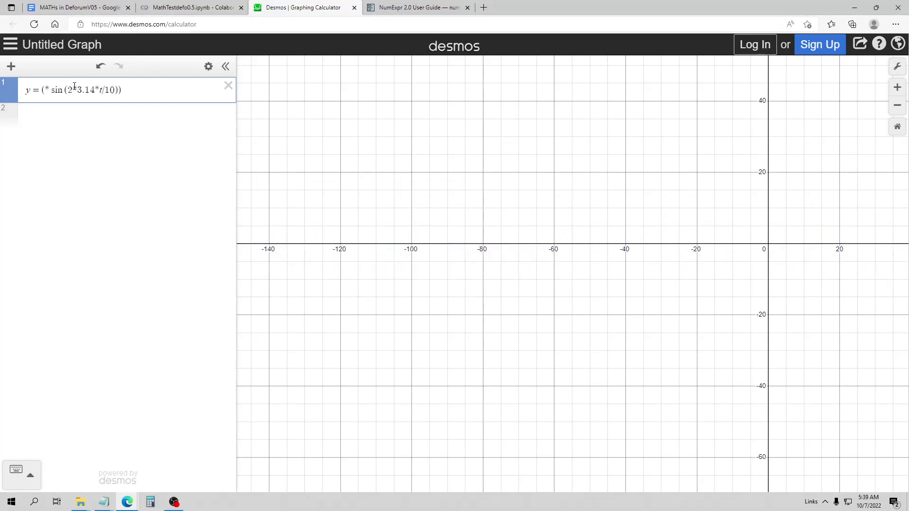
text(3)
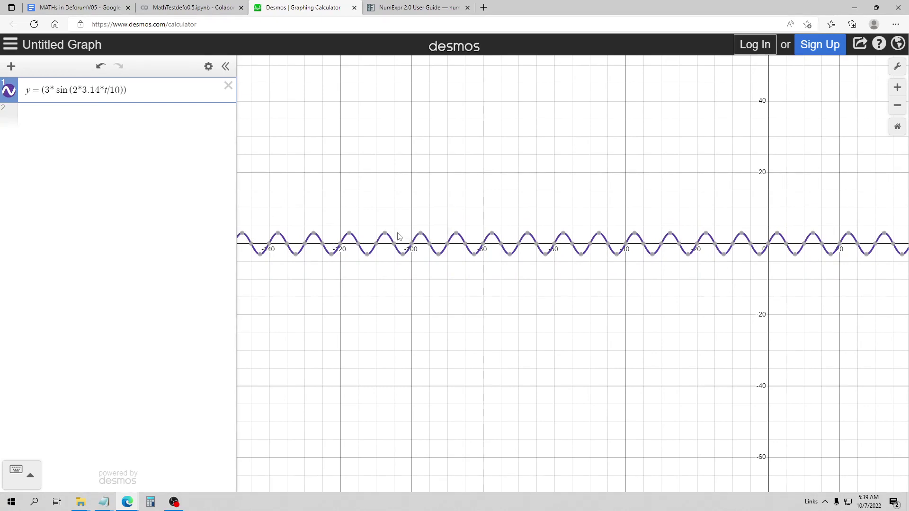
Examine the supported operators and supported functions in the NumExpr 2.0 User Guide.
click(193, 8)
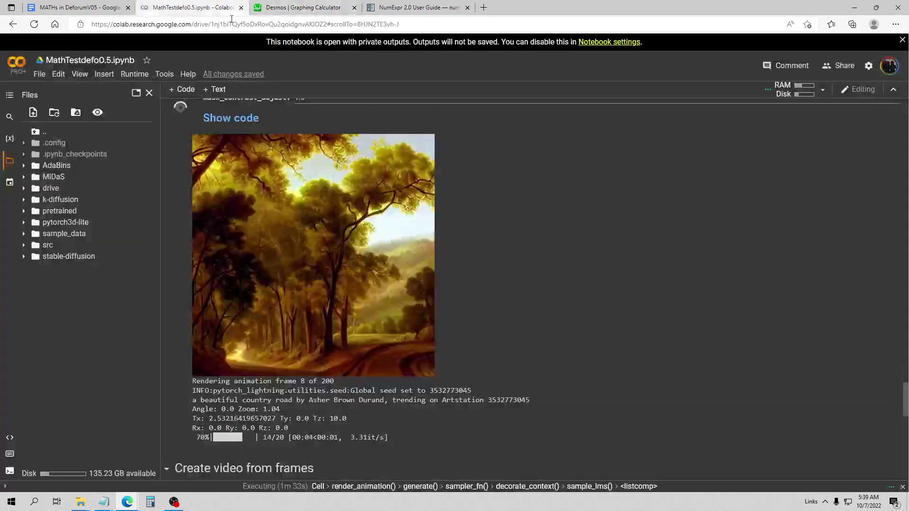
key(ctrl+Tab)
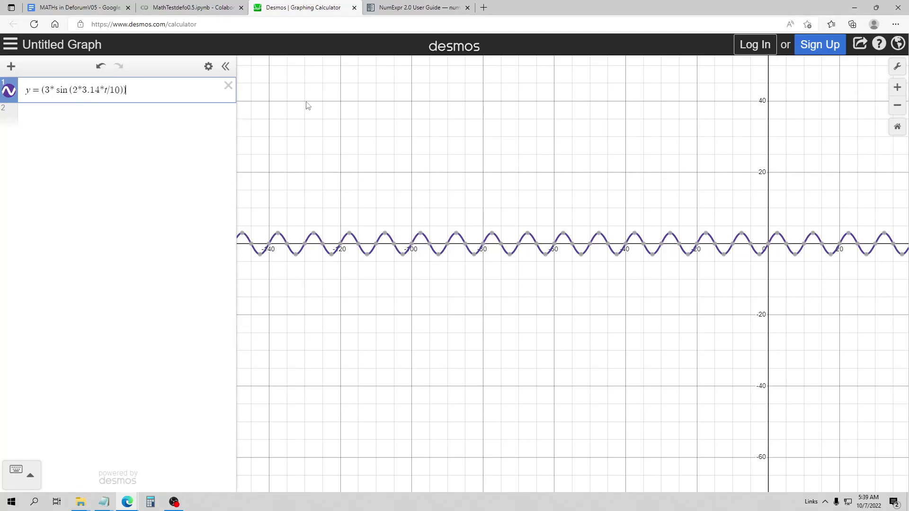
click(399, 8)
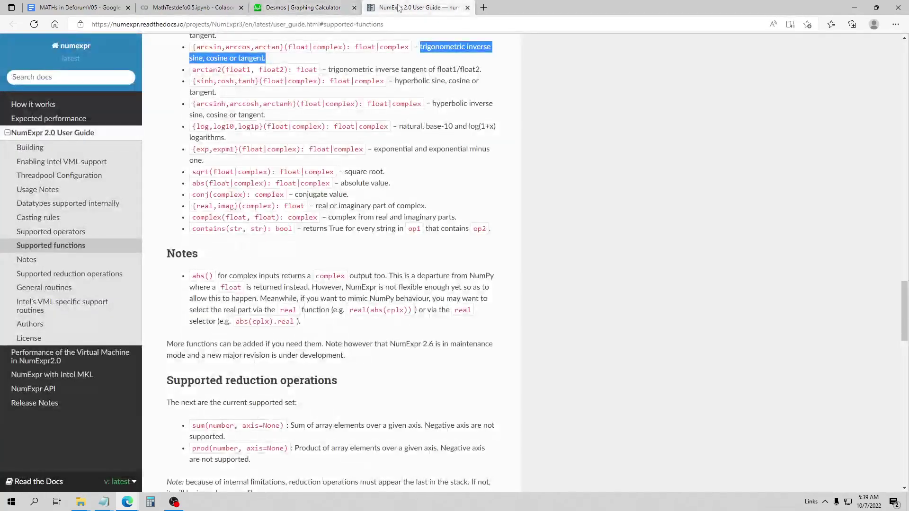
scroll(351, 166, up, 5)
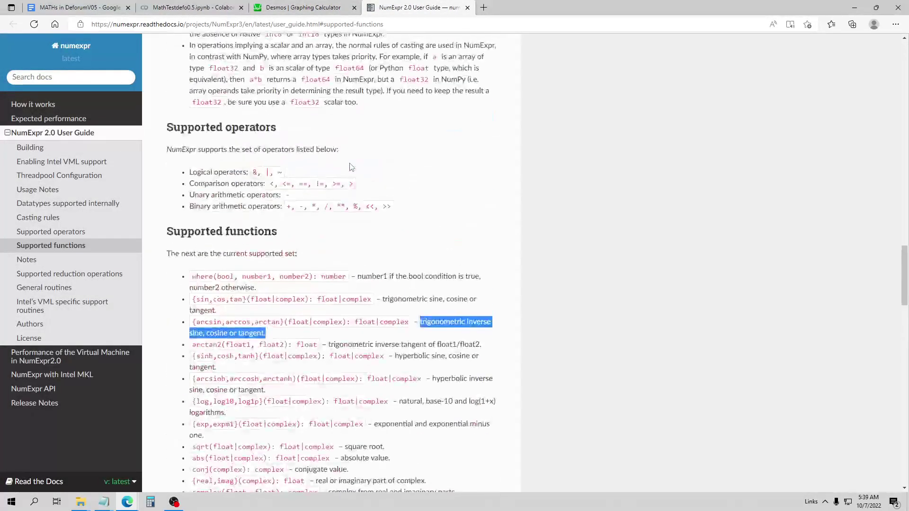
scroll(202, 247, down, 2)
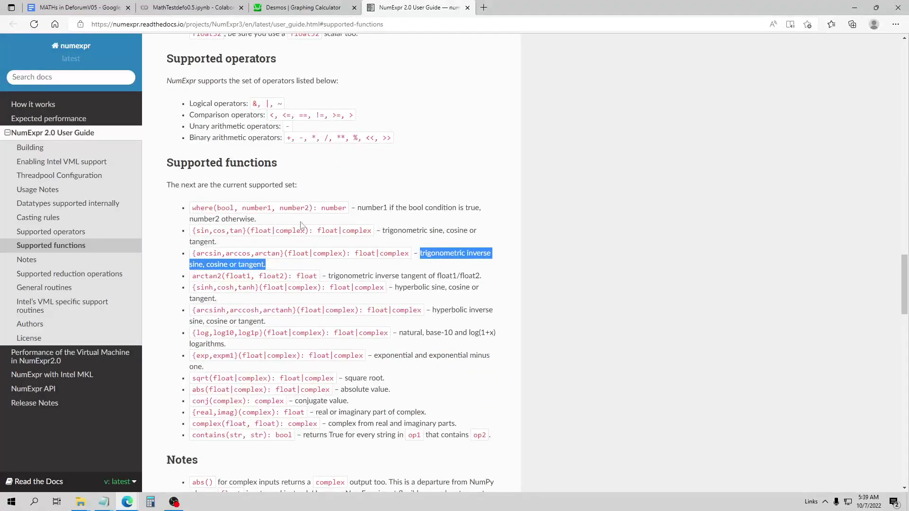
scroll(304, 231, up, 2)
scroll(303, 255, down, 5)
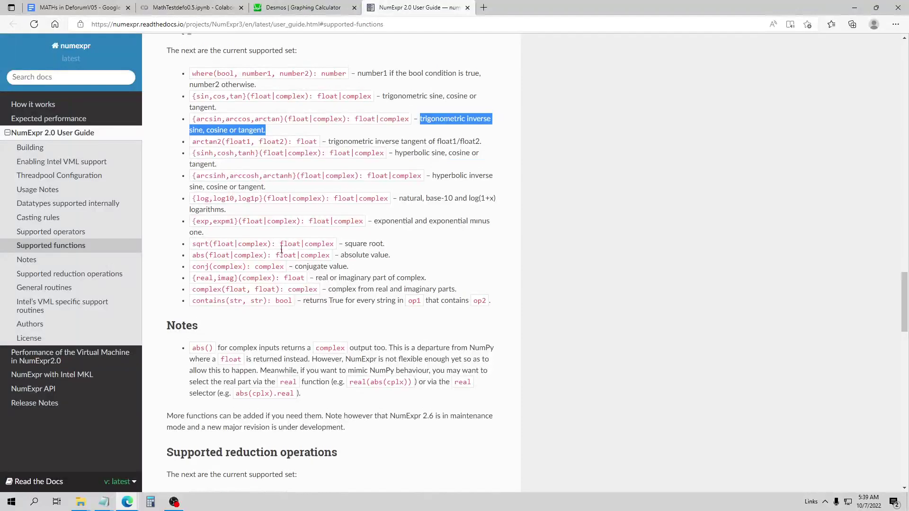
scroll(279, 251, up, 2)
scroll(286, 264, down, 3)
scroll(279, 257, up, 2)
scroll(274, 255, down, 2)
scroll(267, 251, up, 2)
scroll(267, 252, up, 5)
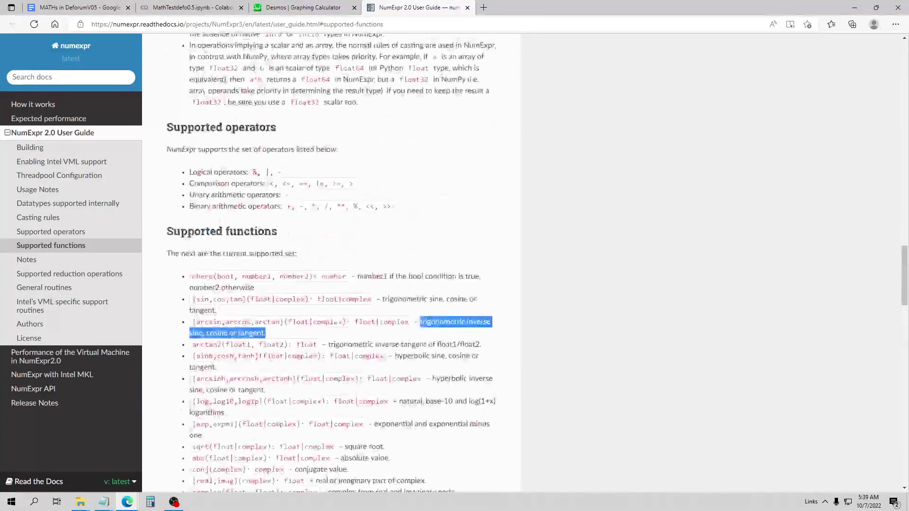
Try adding a second keyframe 50:(3) after the sine expression in the notebook's translation_x, and remove it again.
click(189, 7)
scroll(359, 220, up, 20)
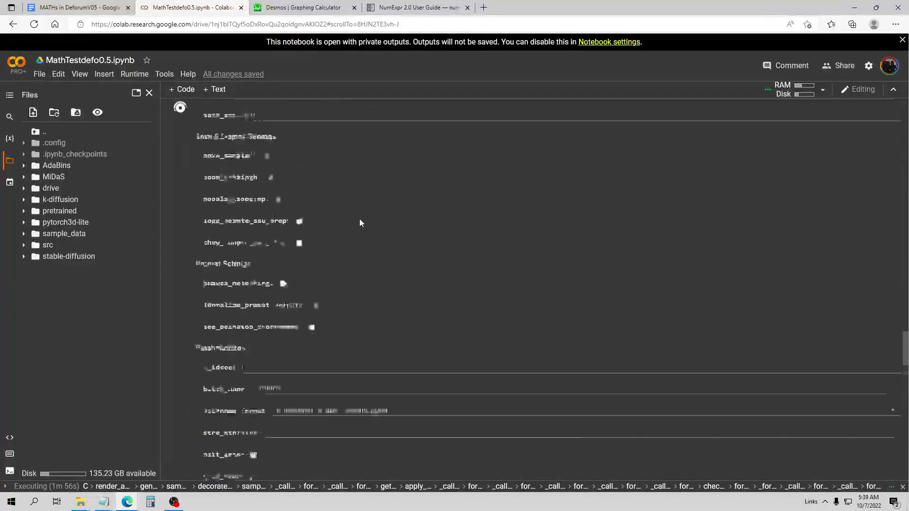
scroll(292, 382, up, 12)
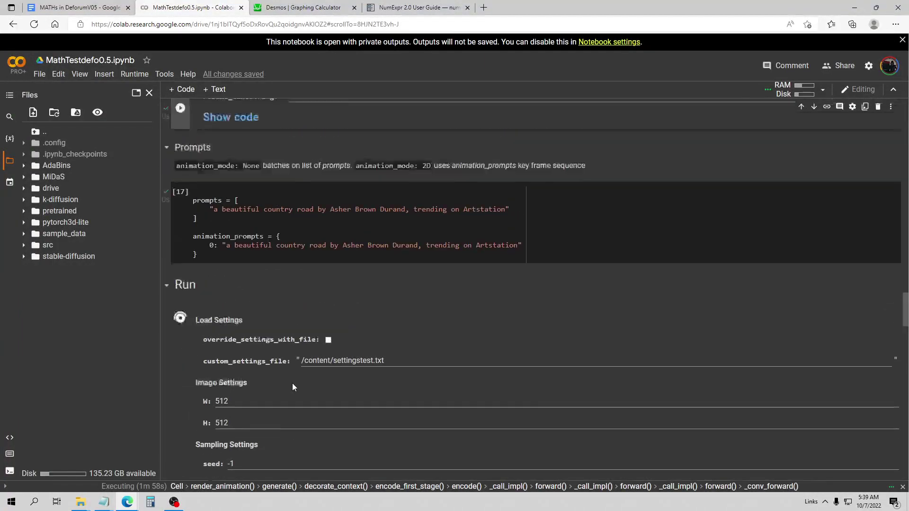
scroll(328, 334, up, 6)
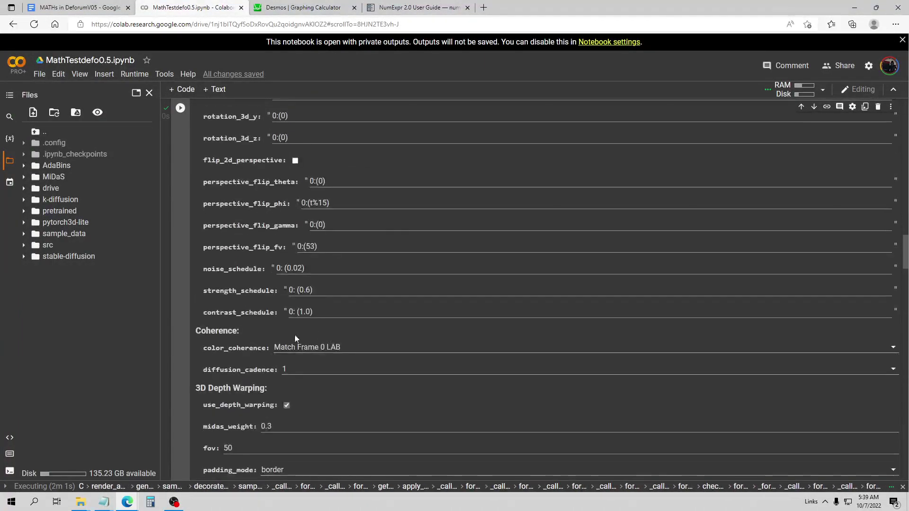
click(359, 146)
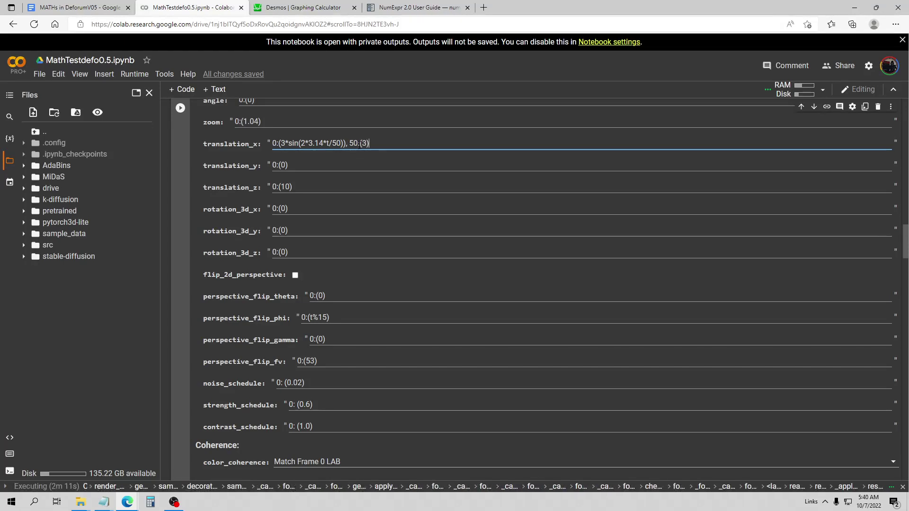
key(BackSpace)
key(BackSpace)
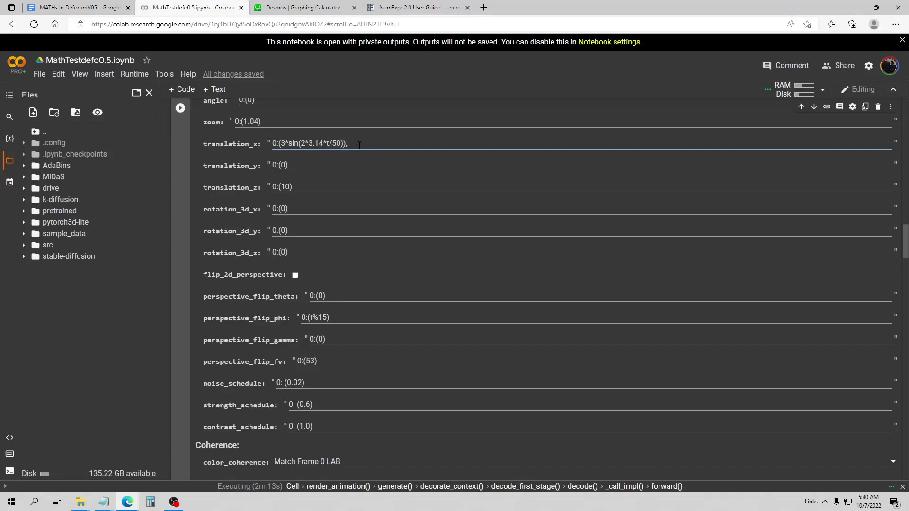
Review the latest rendered frame, frame progress and Tx value in the notebook's render output.
scroll(341, 163, down, 20)
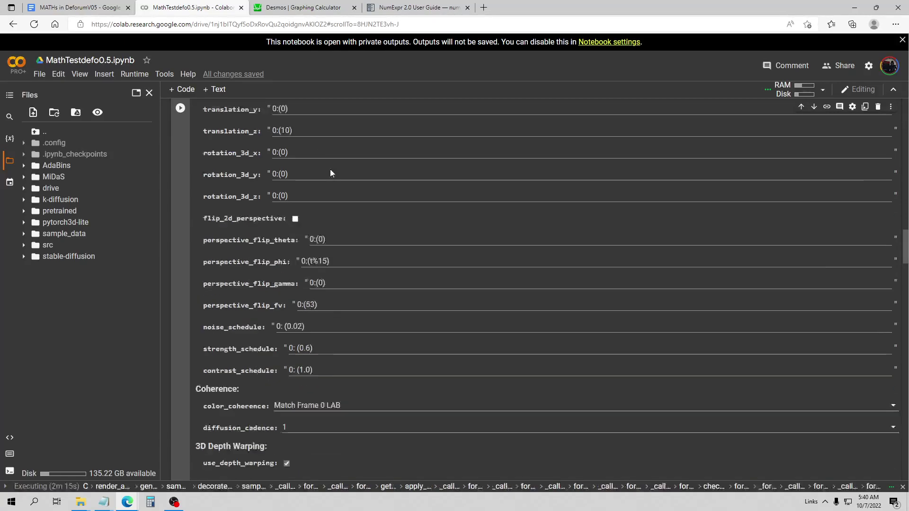
scroll(380, 174, down, 15)
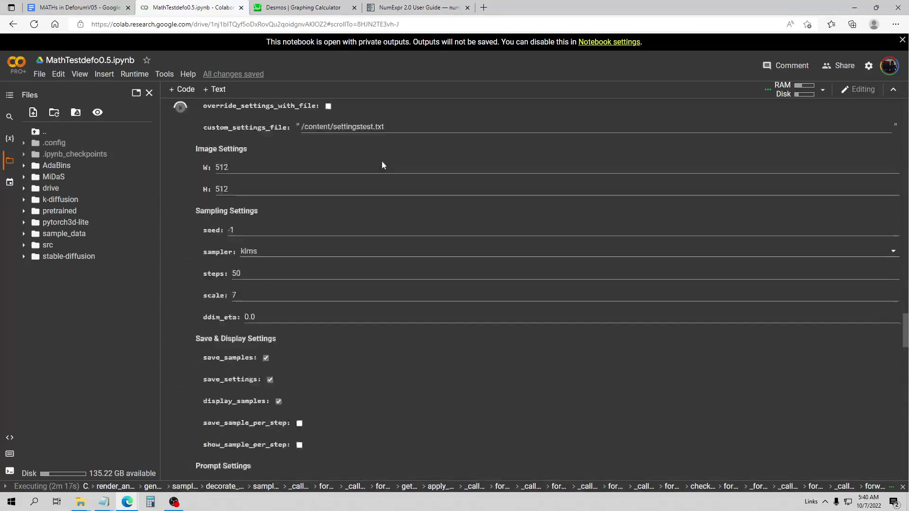
scroll(384, 178, down, 1)
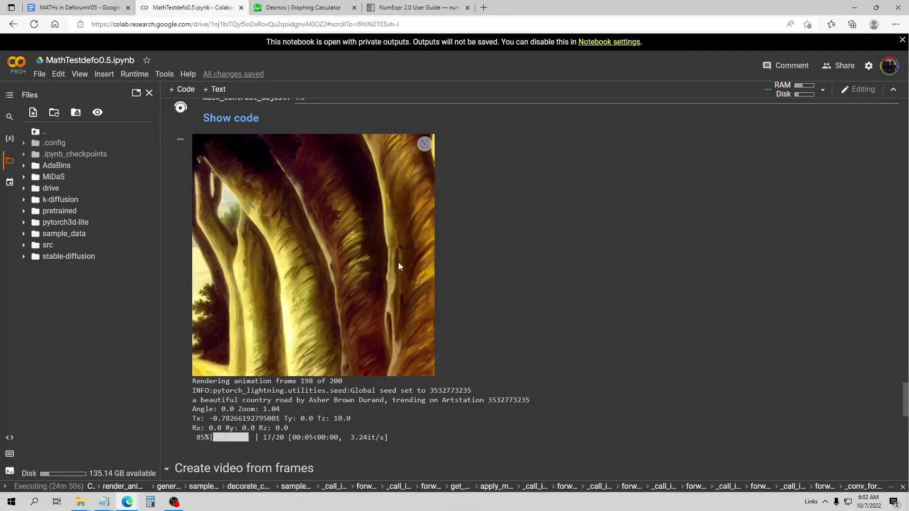
scroll(399, 262, up, 2)
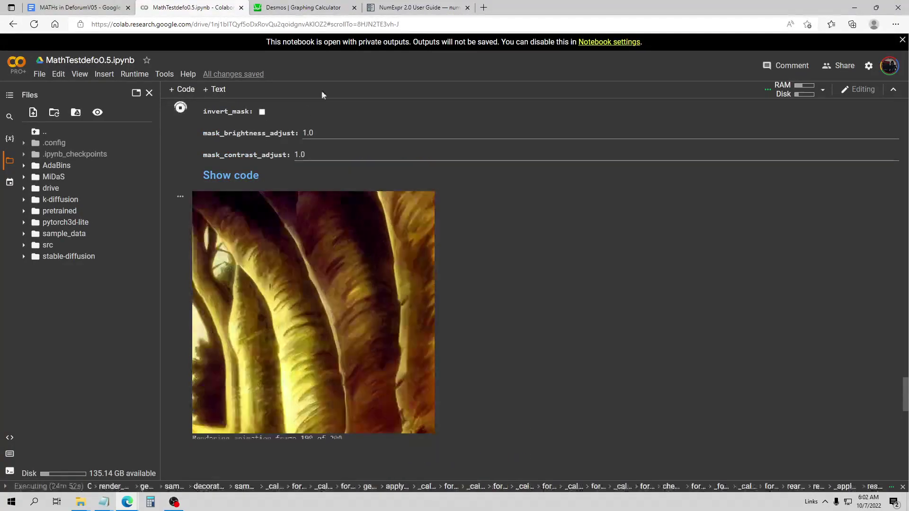
Switch to Desmos and examine the peaks of the sine wave with divisor 10 at a closer scale.
click(317, 6)
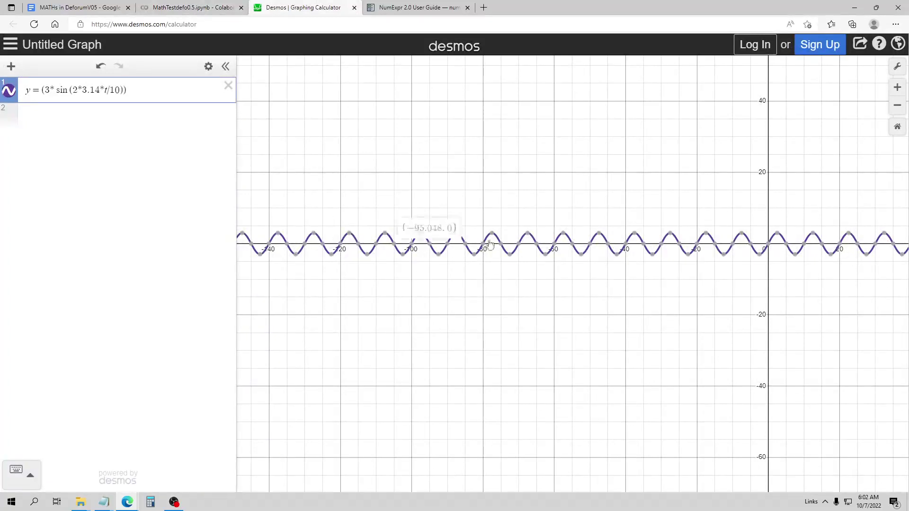
scroll(471, 259, up, 5)
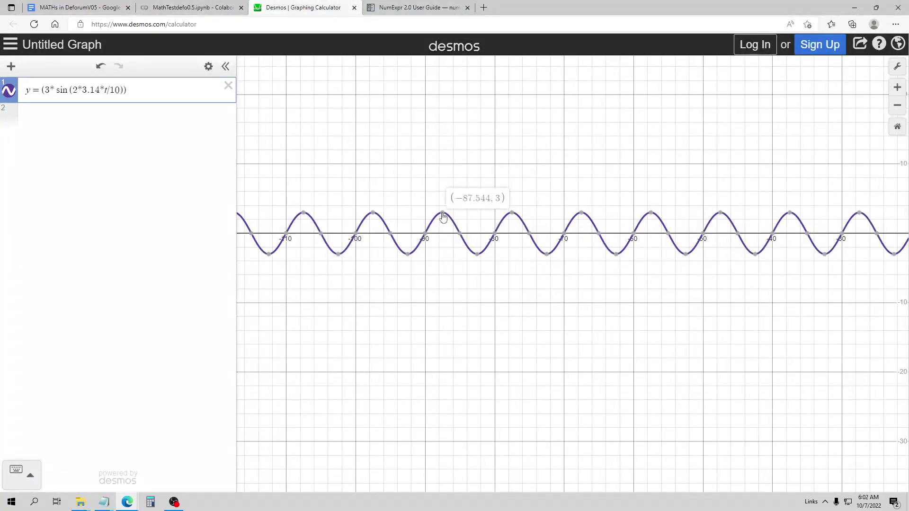
Switch to the Colab notebook and play the existing video in the Create video from frames output.
scroll(517, 288, down, 5)
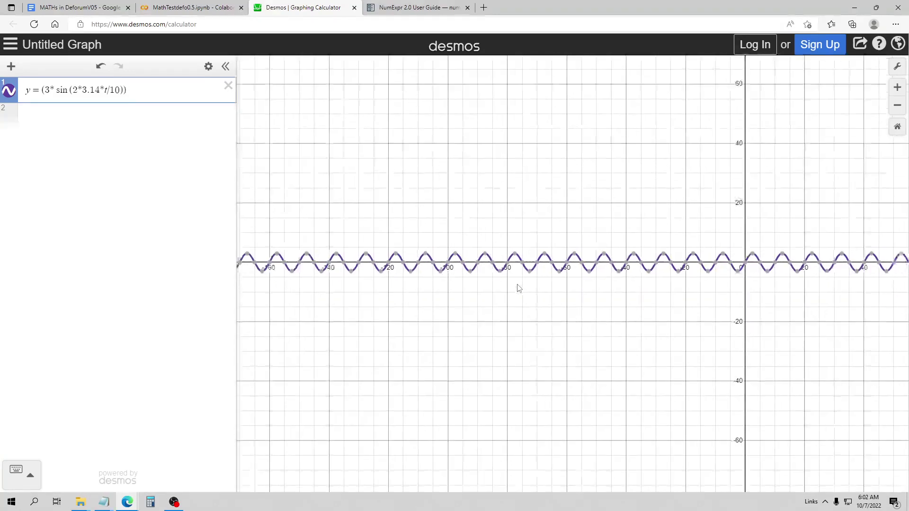
click(204, 6)
scroll(368, 220, down, 8)
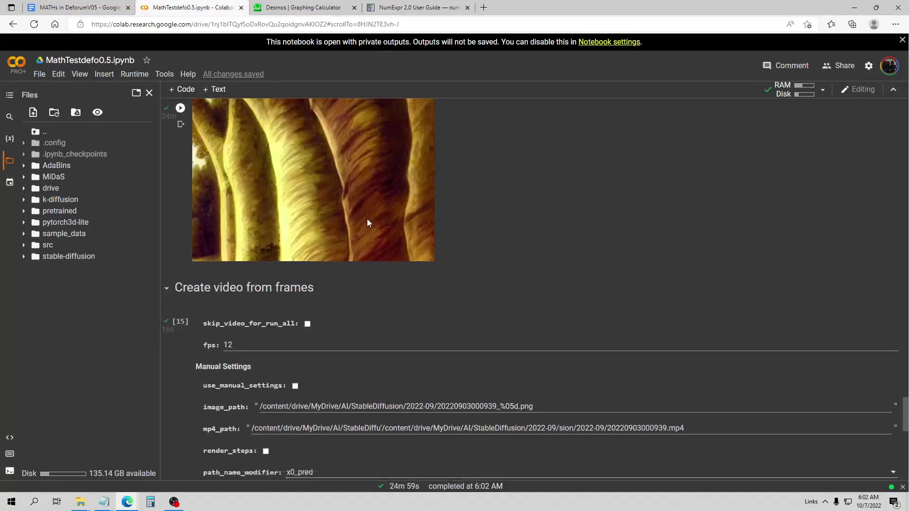
scroll(308, 214, up, 4)
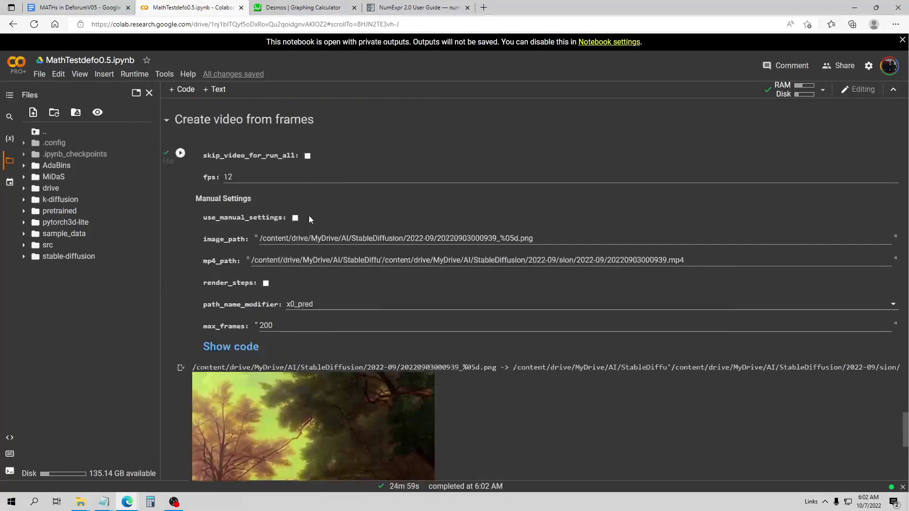
scroll(236, 231, down, 7)
click(276, 250)
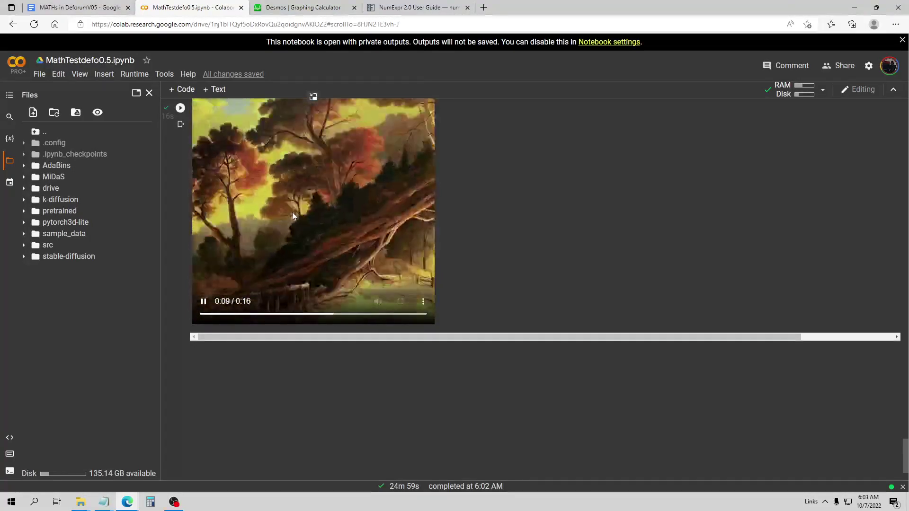
Run the Create video from frames cell at 12 fps and watch the generated video.
scroll(289, 212, down, 6)
scroll(287, 217, up, 5)
scroll(286, 217, down, 3)
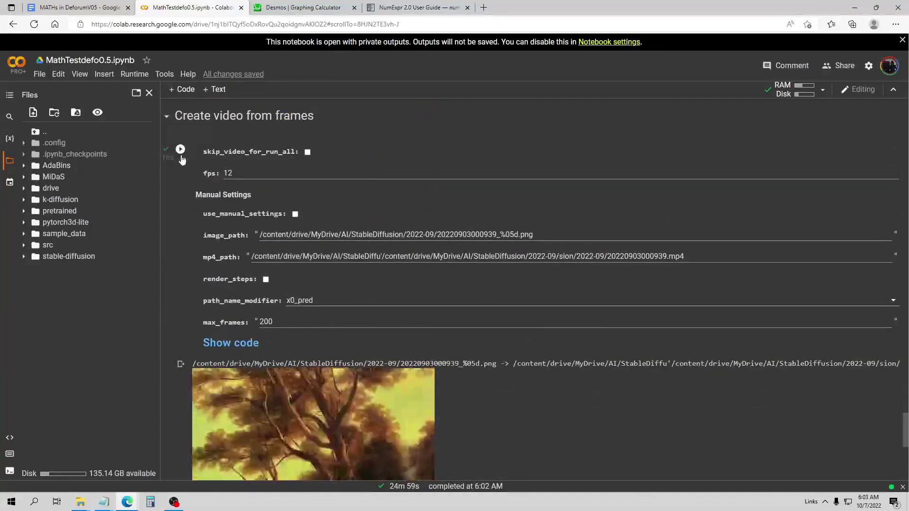
scroll(279, 265, down, 5)
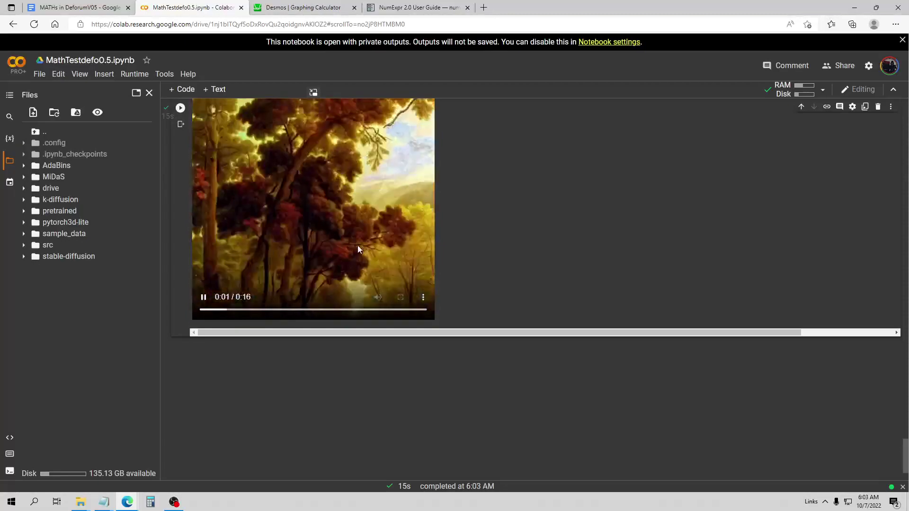
scroll(357, 242, up, 5)
scroll(358, 246, down, 5)
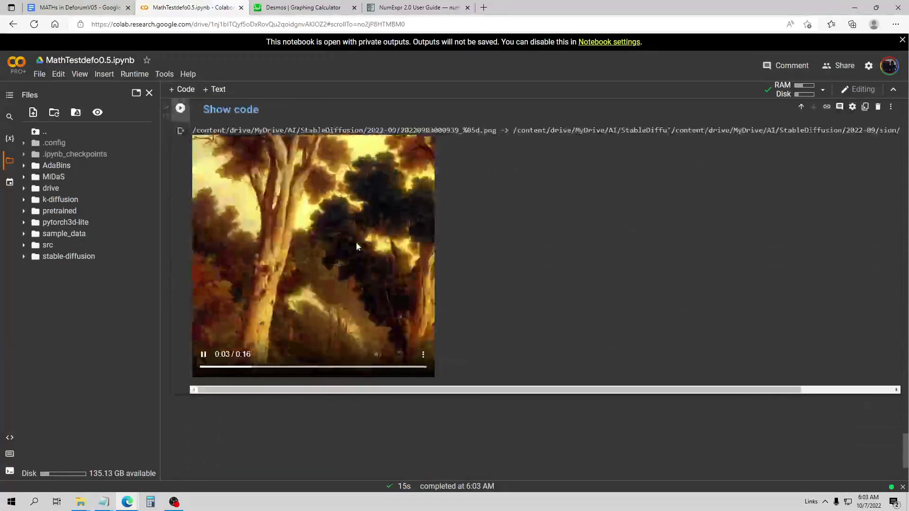
Move the sine expression from translation_x to translation_z, making translation_z 0:(3*sin(2*3.14*t/50)).
scroll(350, 244, up, 10)
scroll(334, 239, up, 15)
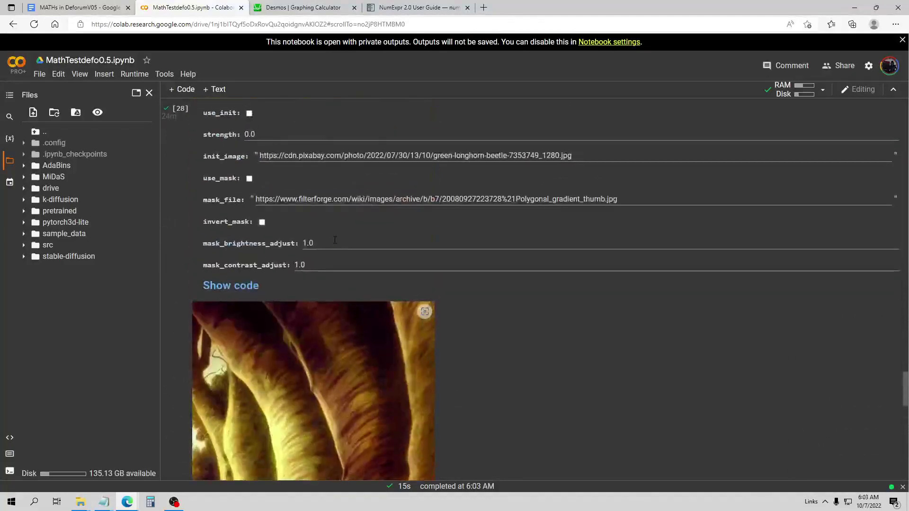
scroll(316, 232, up, 10)
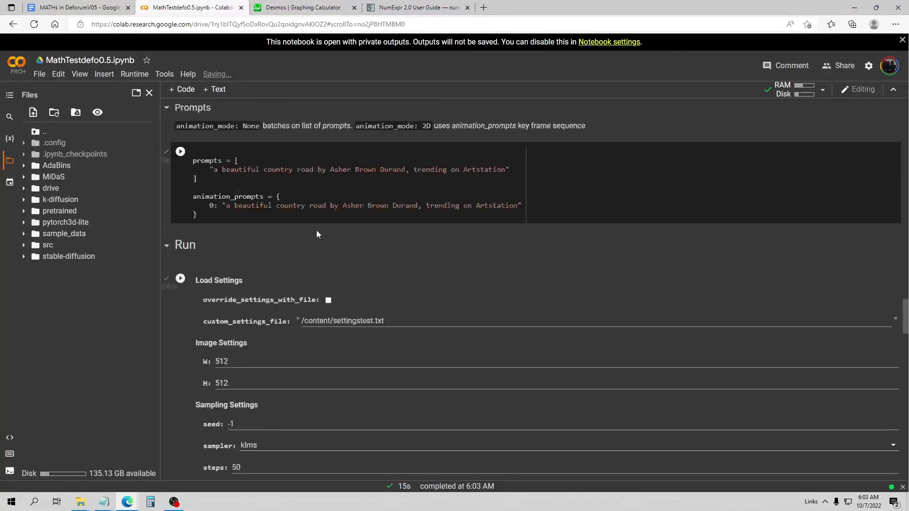
scroll(328, 232, up, 10)
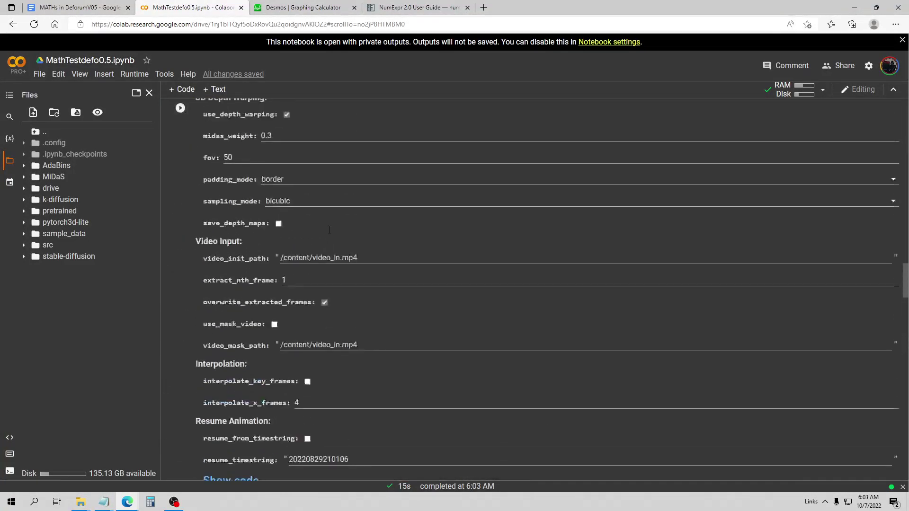
scroll(331, 246, up, 4)
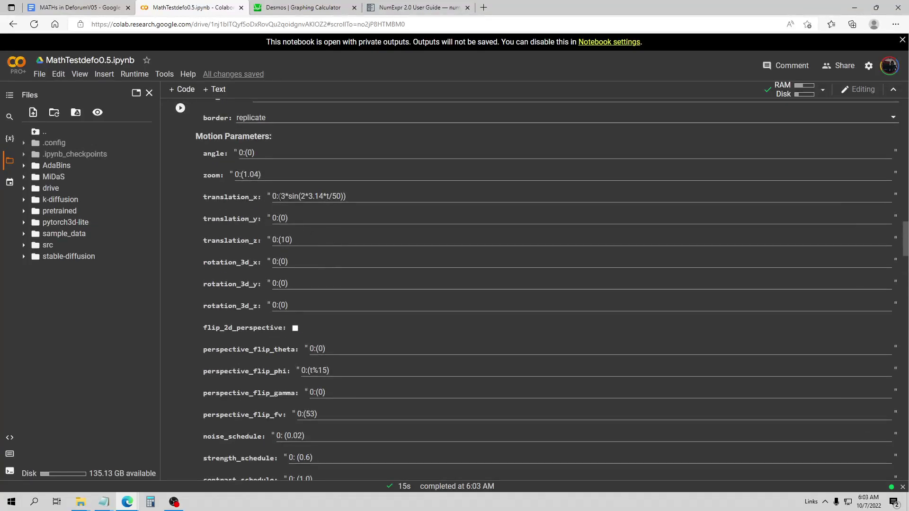
click(275, 196)
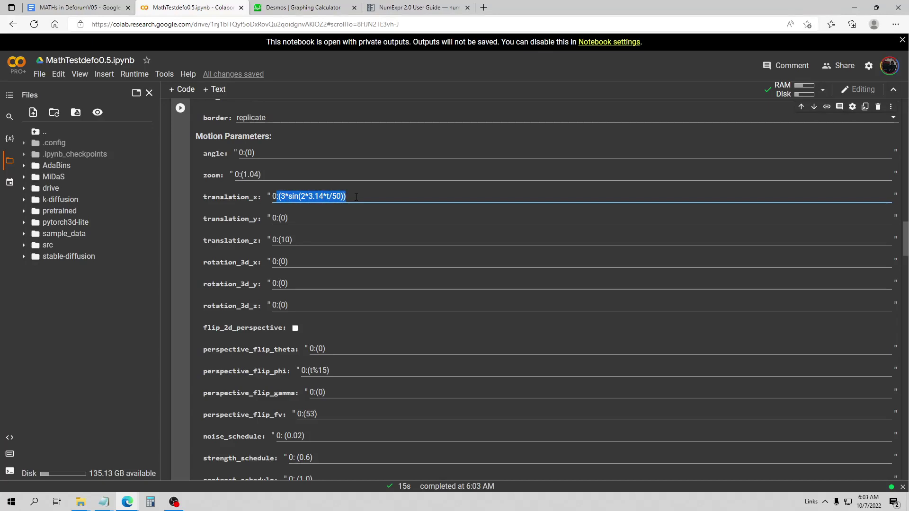
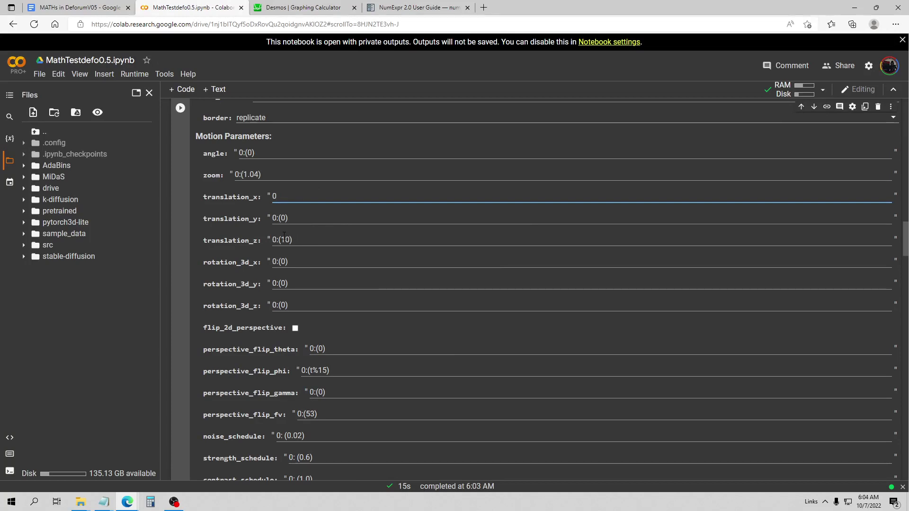
double_click(285, 240)
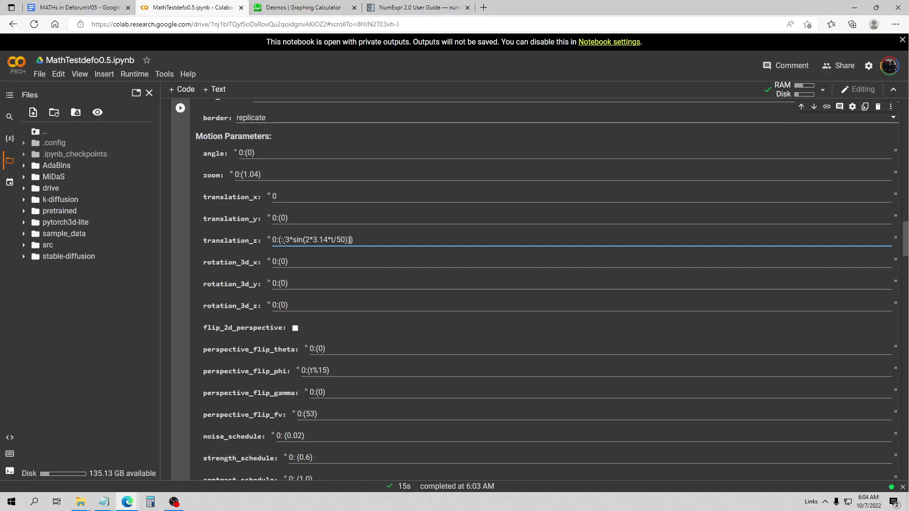
key(BackSpace)
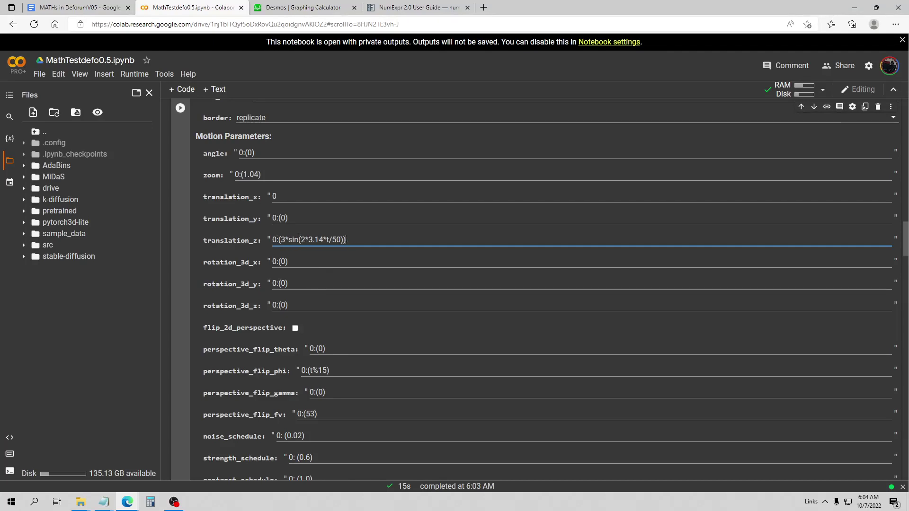
Set translation_x to 0:(0) and run the animation settings cell.
click(286, 196)
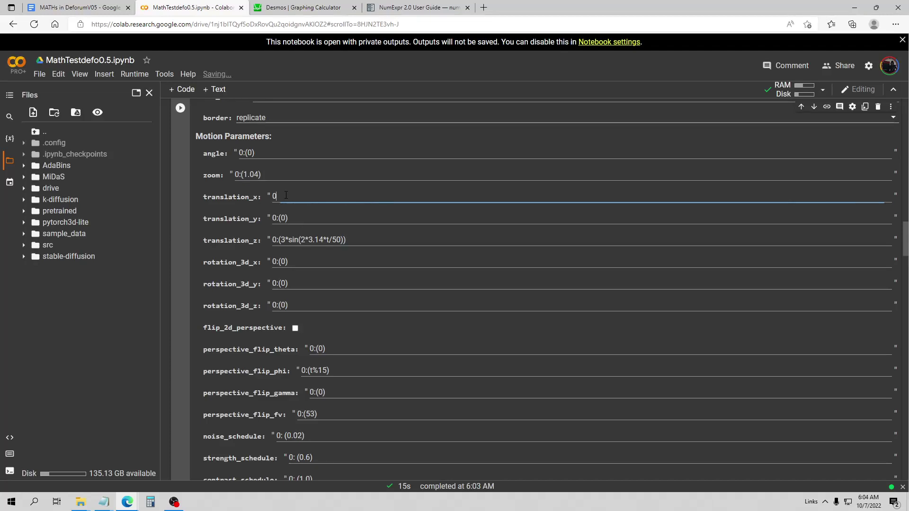
text(:(0)
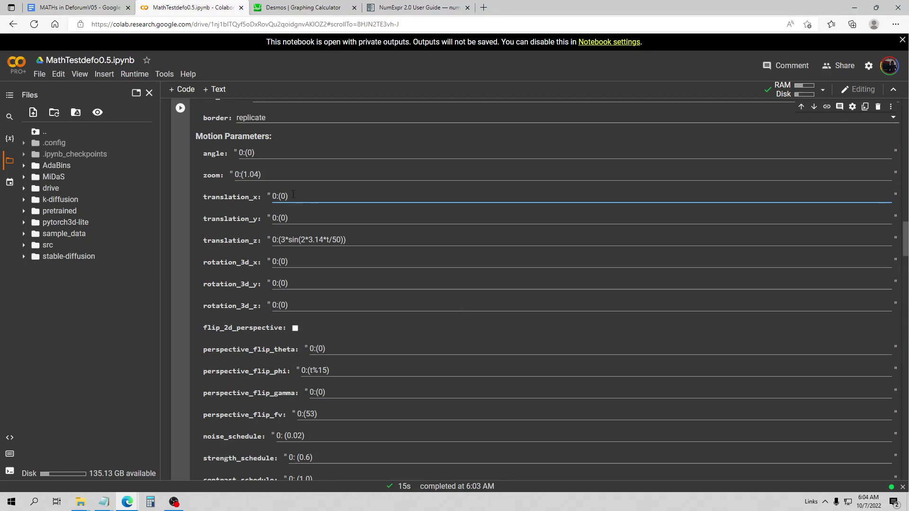
click(181, 110)
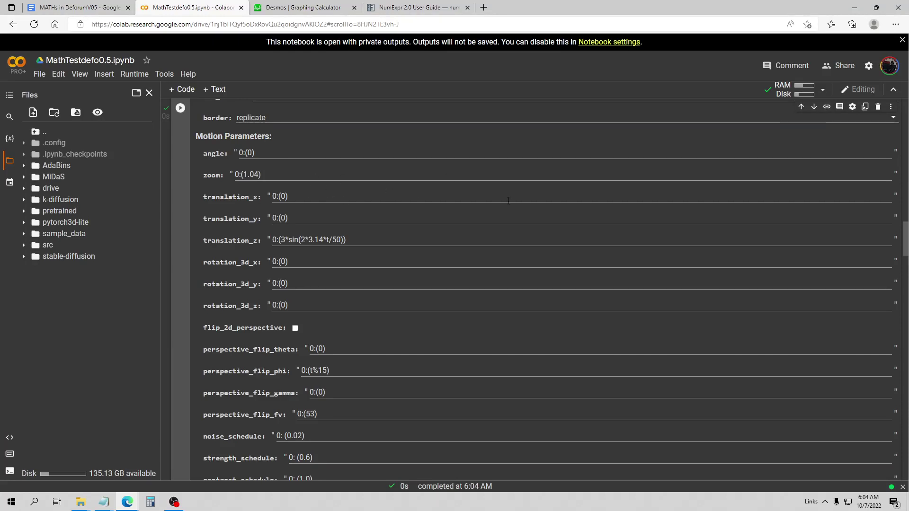
Check the remaining motion parameters and prompts, and run the Run cell to render the animation.
scroll(474, 219, down, 2)
scroll(386, 183, down, 3)
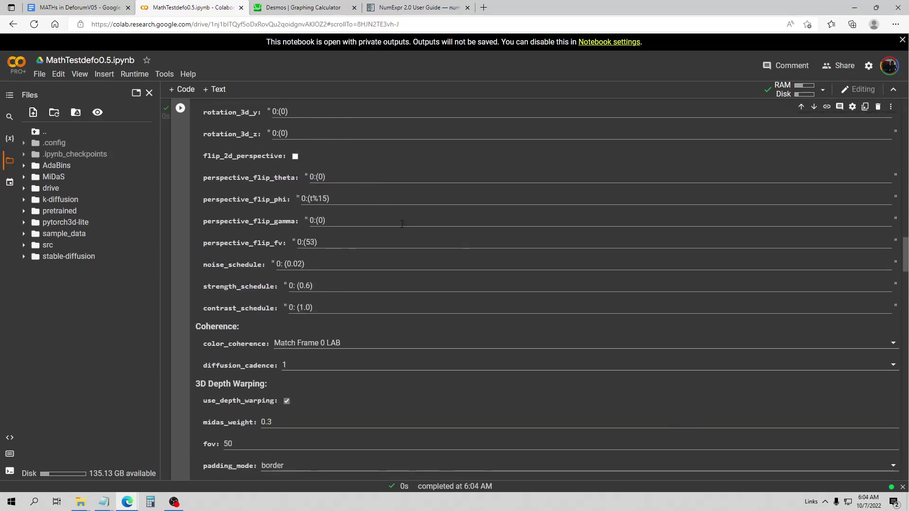
scroll(397, 223, up, 5)
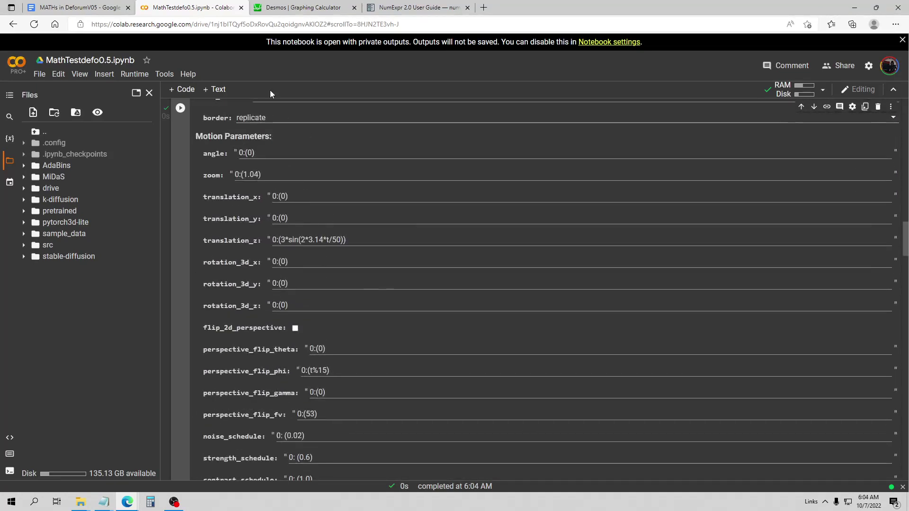
scroll(348, 272, down, 1)
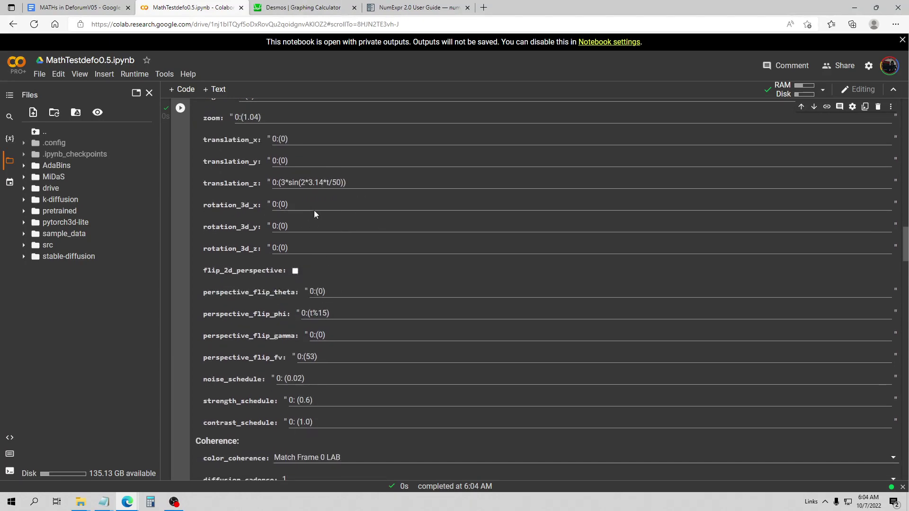
scroll(322, 215, down, 10)
scroll(339, 224, down, 5)
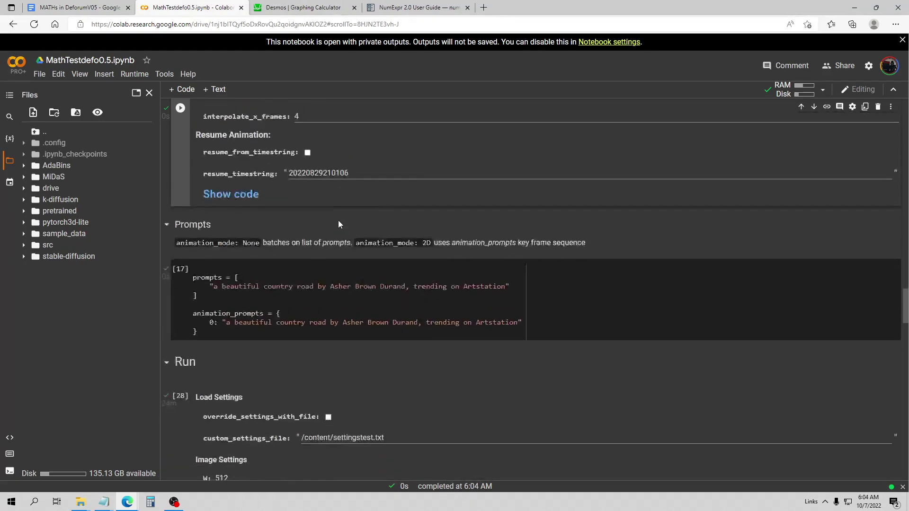
scroll(277, 217, up, 1)
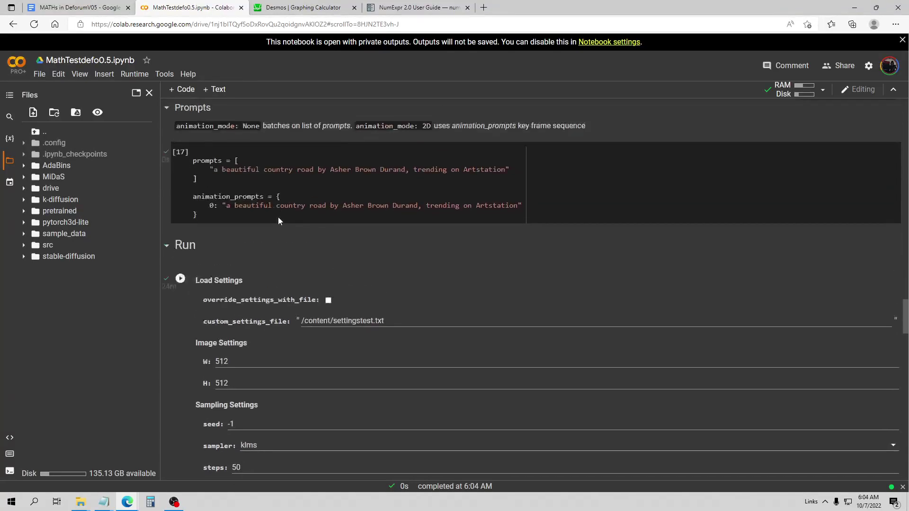
scroll(278, 217, down, 3)
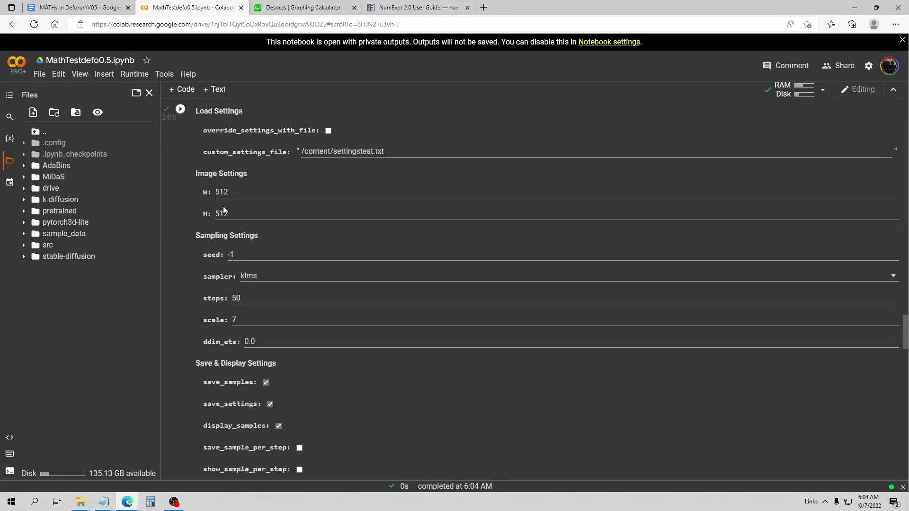
key(shift+Return)
Review the frame progress, translation and rotation values, and rendered image in the Run cell's output.
scroll(346, 201, down, 10)
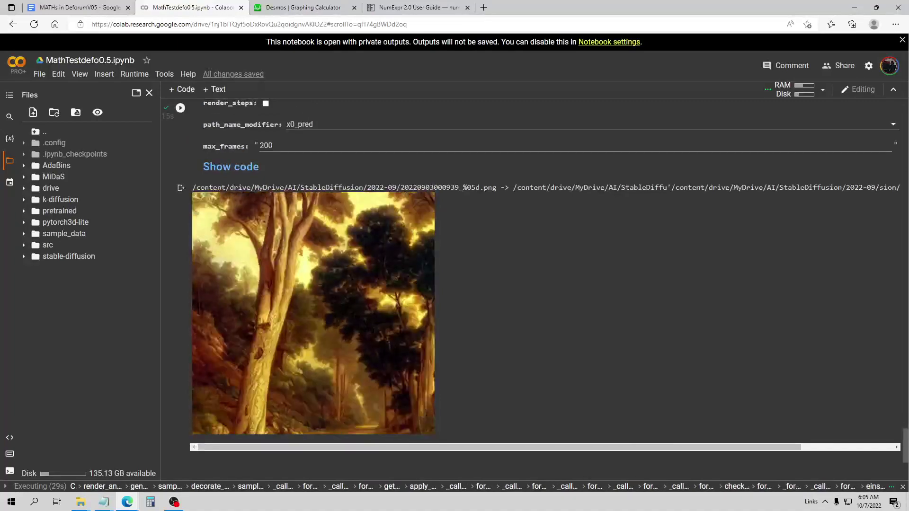
scroll(381, 311, up, 1)
scroll(373, 310, up, 8)
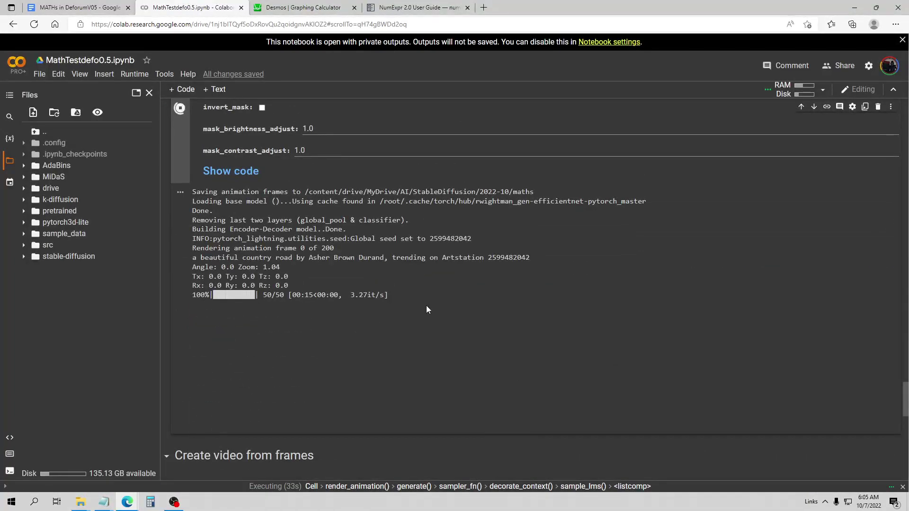
scroll(417, 298, down, 1)
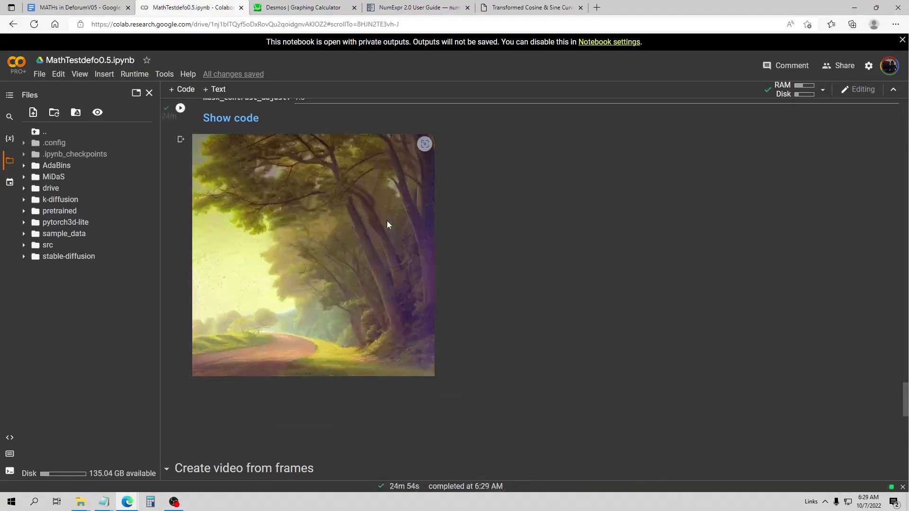
Check the previous video, and rerun the Create video from frames cell for the newly rendered frames.
scroll(332, 217, down, 10)
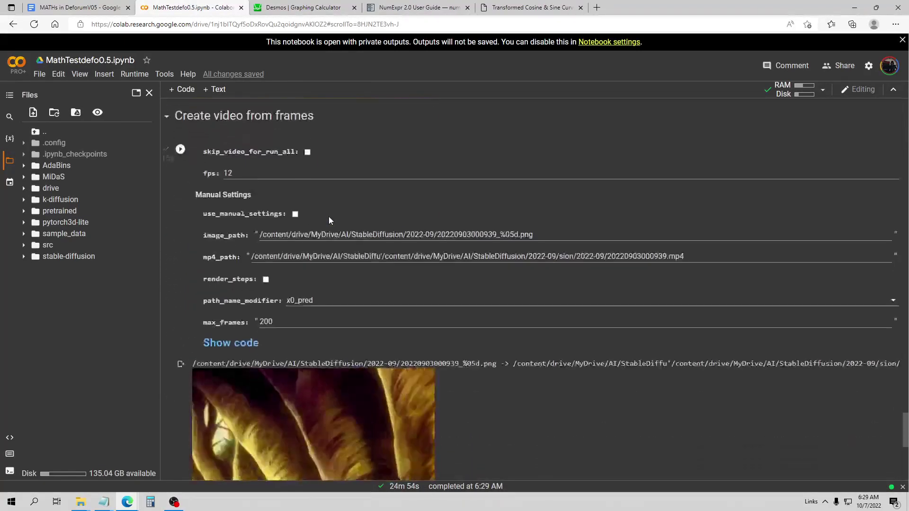
scroll(324, 217, down, 3)
click(323, 217)
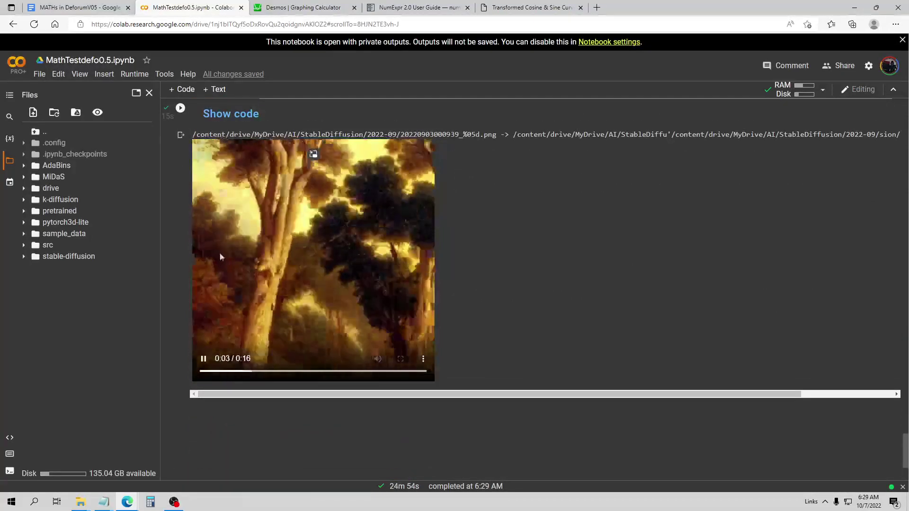
scroll(262, 291, up, 1)
scroll(262, 291, up, 3)
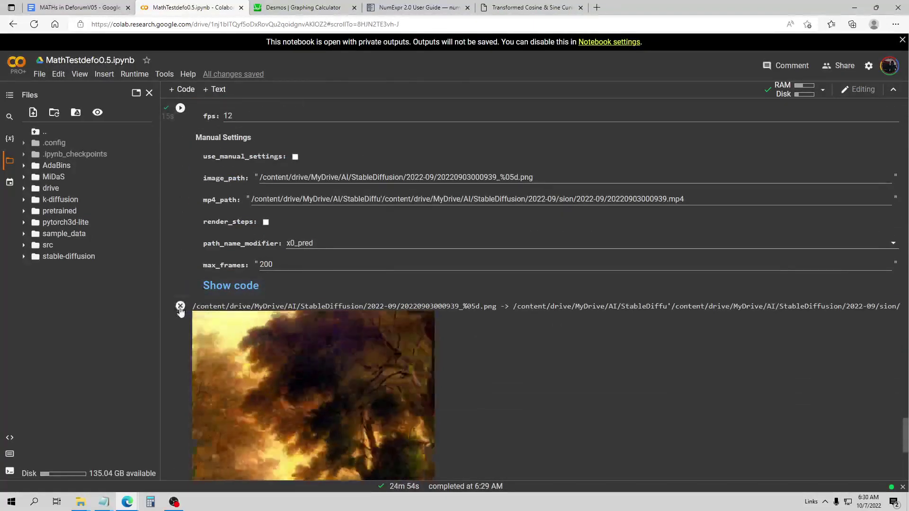
scroll(196, 292, up, 3)
click(180, 265)
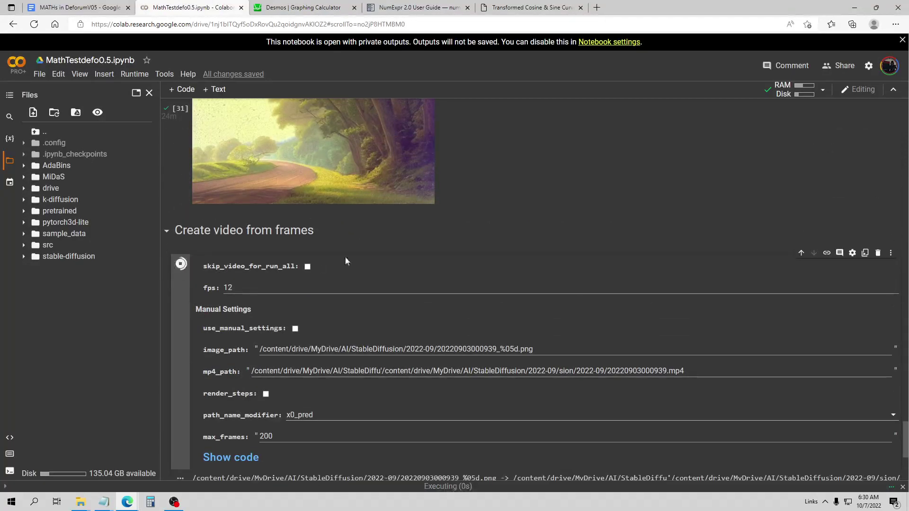
scroll(359, 257, down, 2)
scroll(427, 245, down, 1)
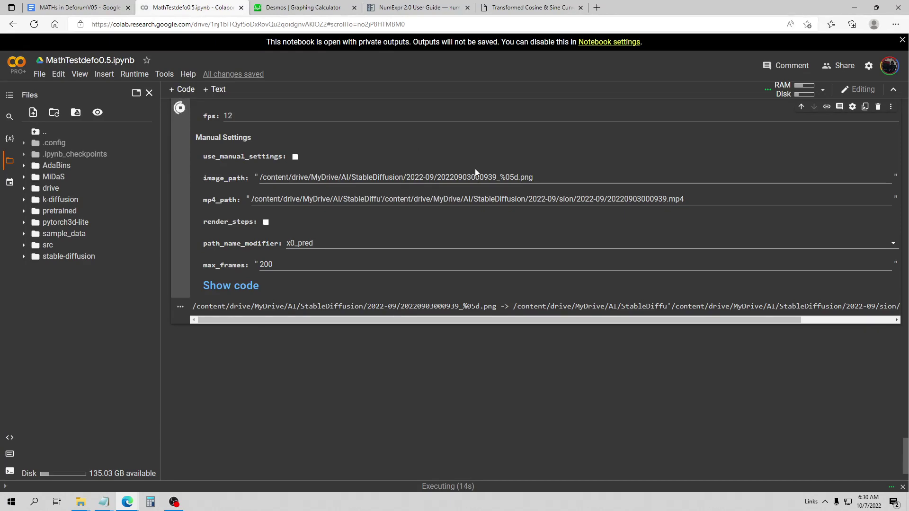
Play the newly generated video to examine the sine-driven translation_z motion.
scroll(460, 229, down, 3)
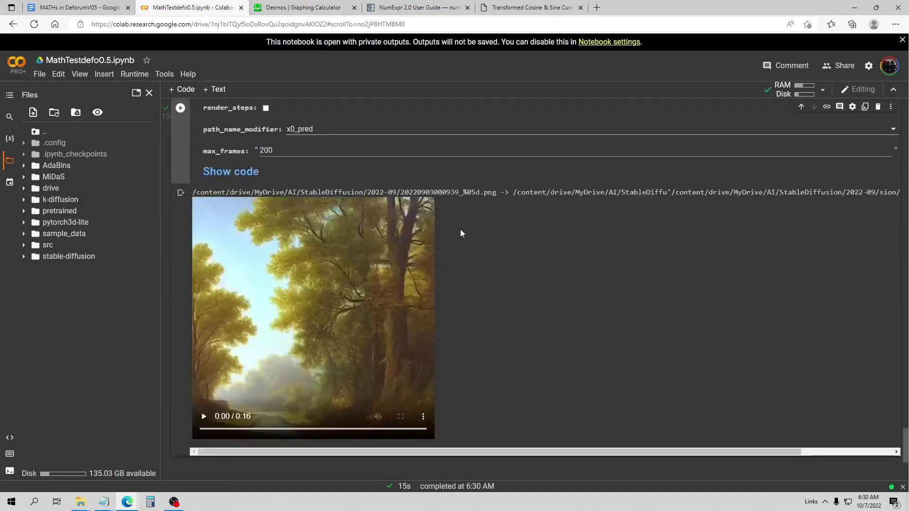
scroll(458, 229, down, 3)
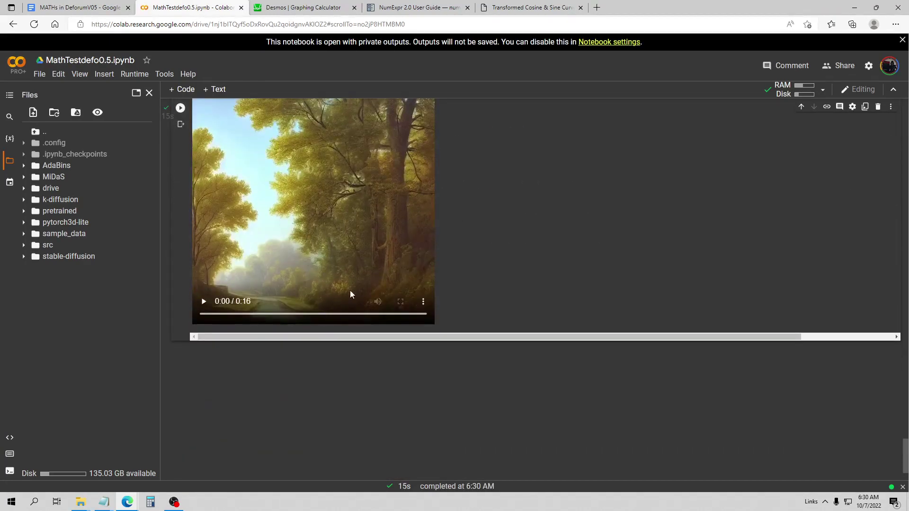
scroll(325, 324, up, 1)
click(201, 359)
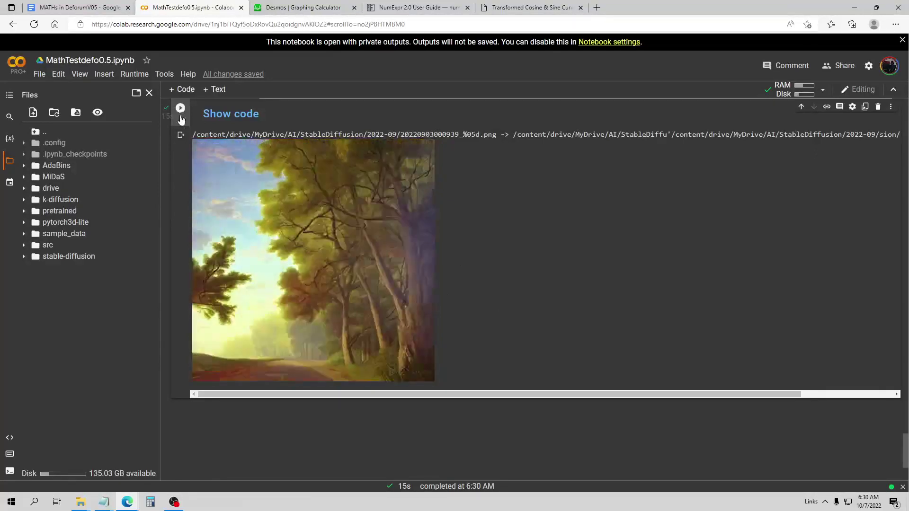
Copy the expression (3*sin(2*3.14*t/50)) from the translation_z motion parameter.
scroll(189, 135, up, 7)
scroll(252, 177, up, 20)
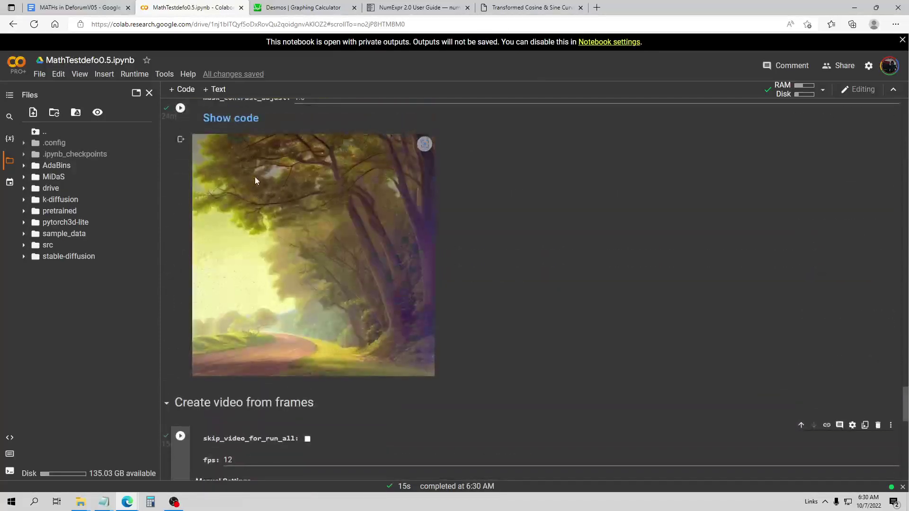
scroll(374, 202, up, 7)
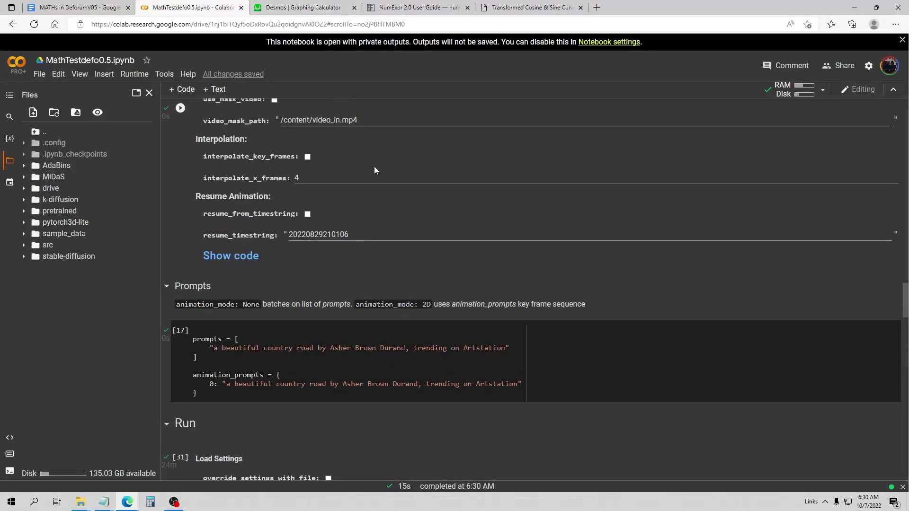
scroll(381, 172, up, 15)
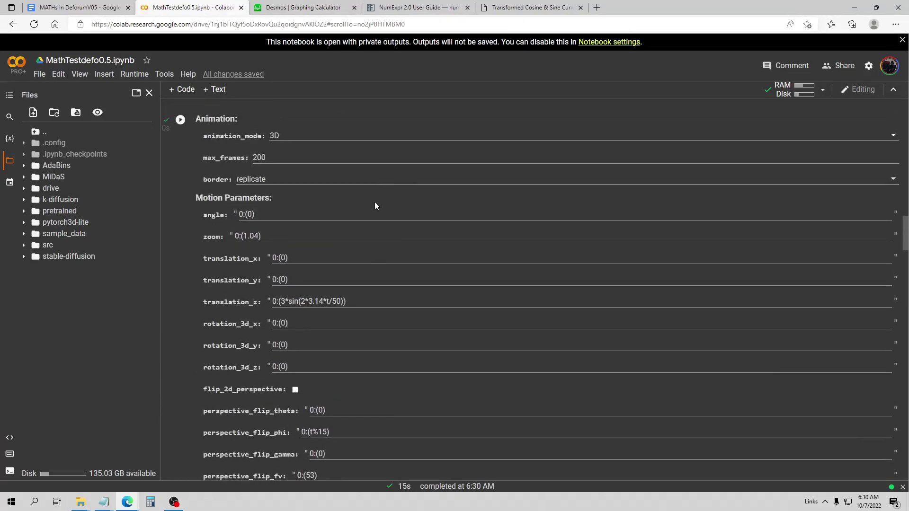
click(279, 301)
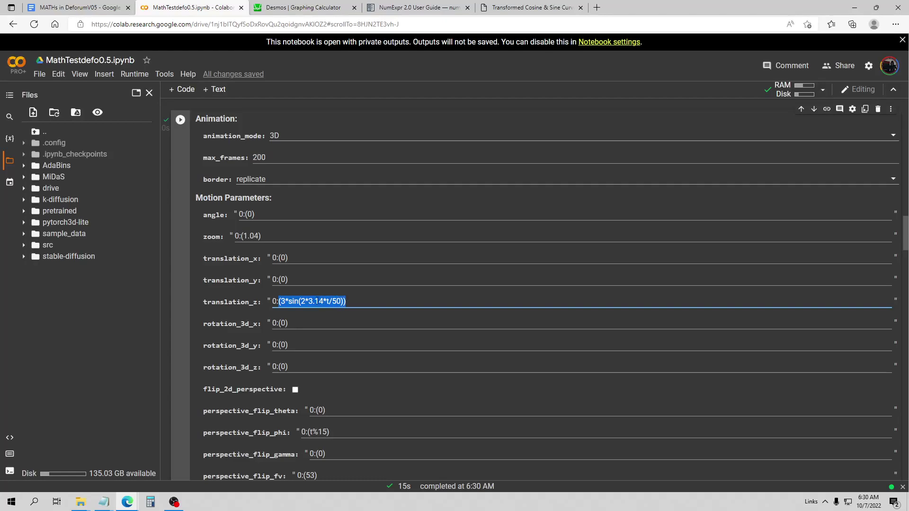
right_click(316, 301)
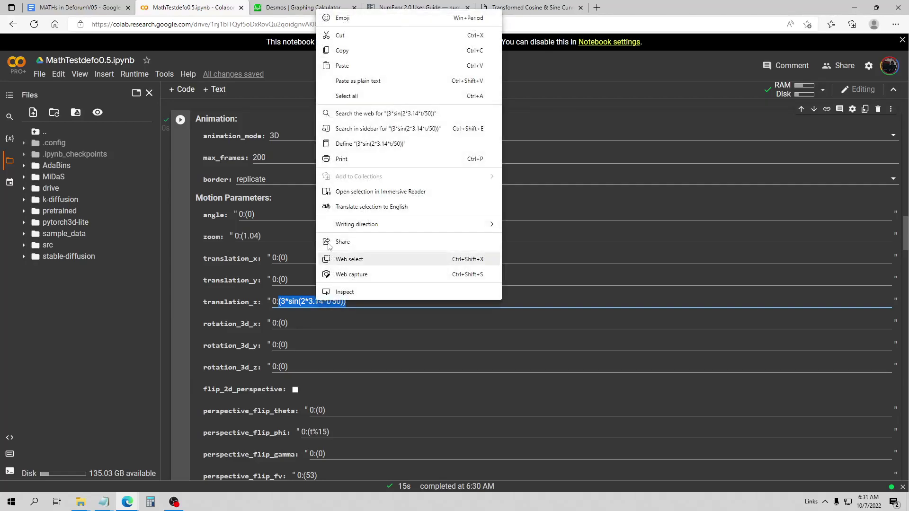
click(347, 51)
In Desmos, replace the first expression with y = (3*sin(2*3.14*t/50)) to graph the sine wave.
click(291, 6)
drag(163, 91, 2, 79)
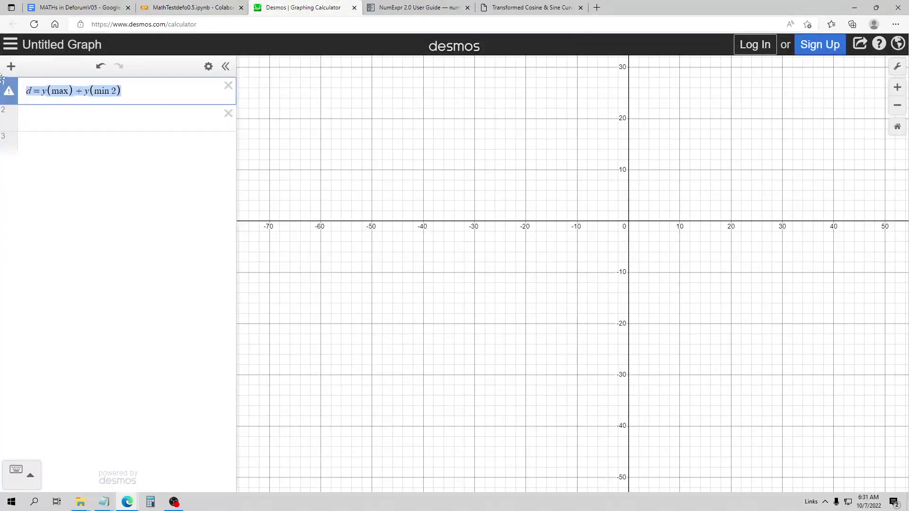
key(BackSpace)
text((3* sin(2*3.14*t/50)))
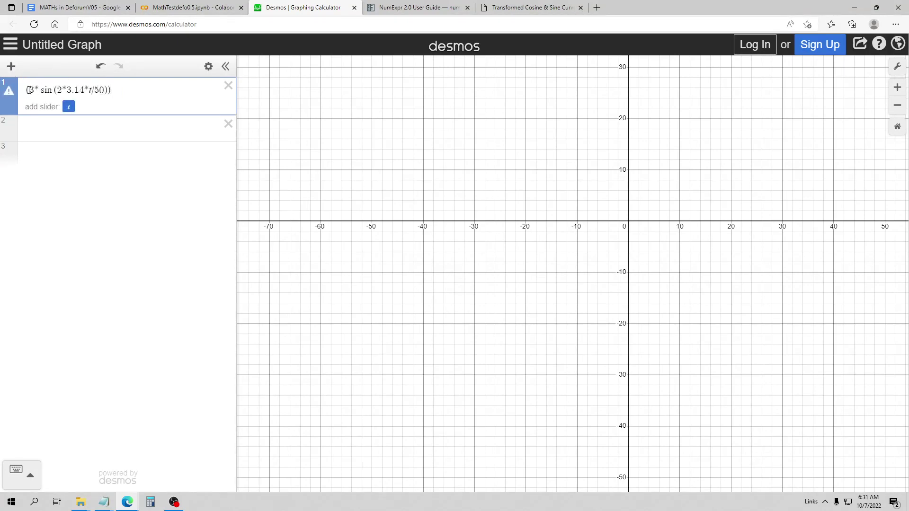
text(=)
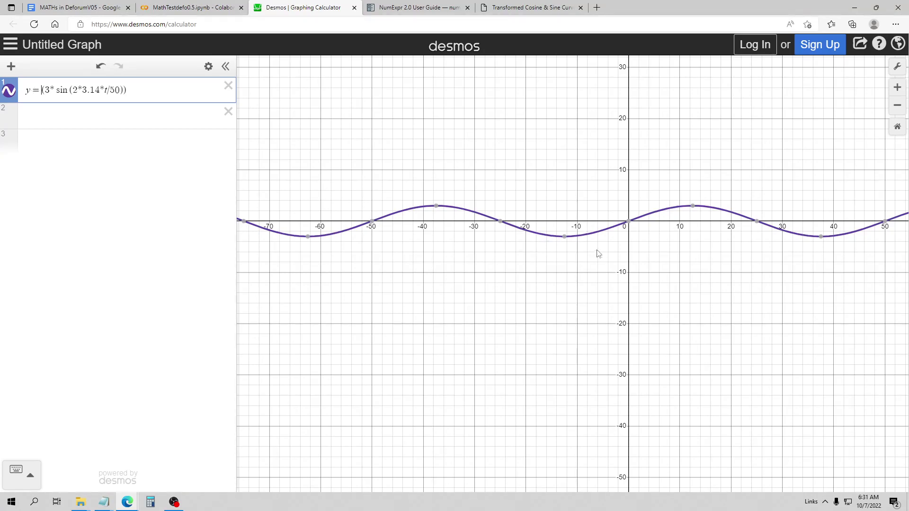
scroll(578, 246, down, 5)
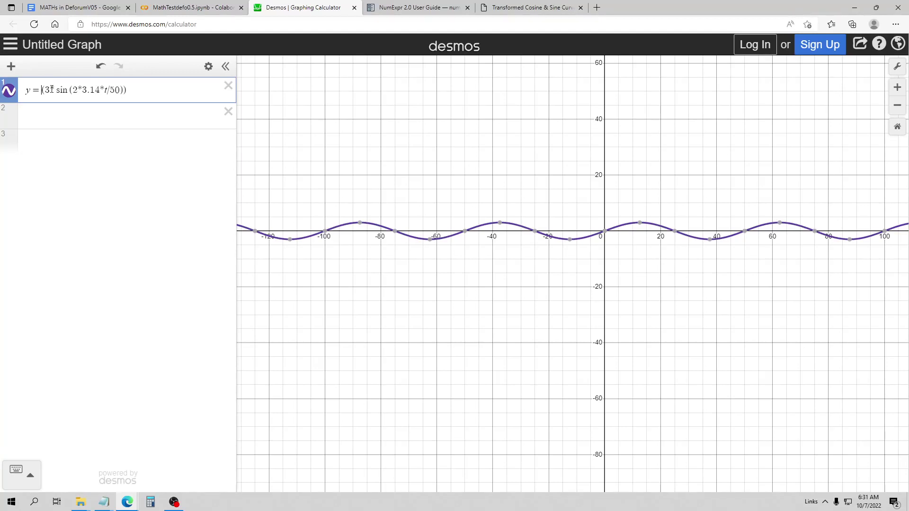
Copy the Desmos expression into translation_x as 0:(3*sin(2*3.14*t/50)) without its backslash, and reset translation_z to 0:(0).
right_click(107, 92)
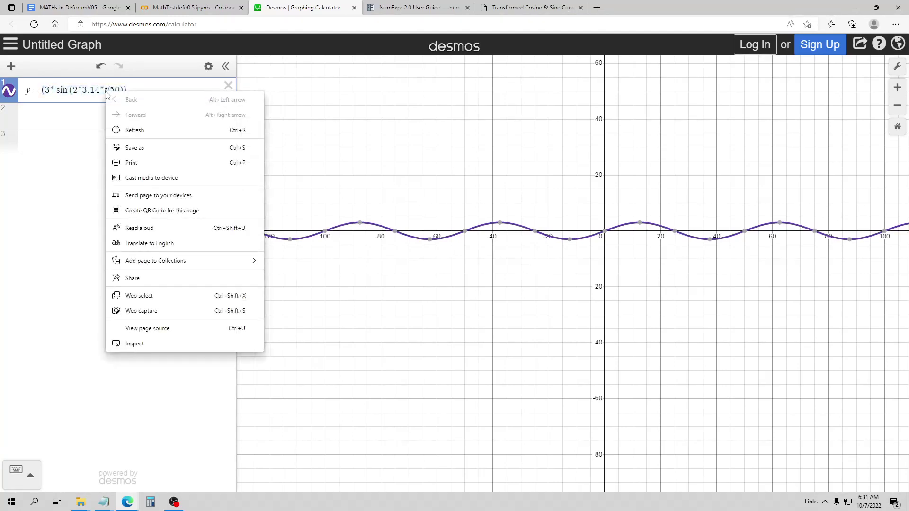
click(55, 95)
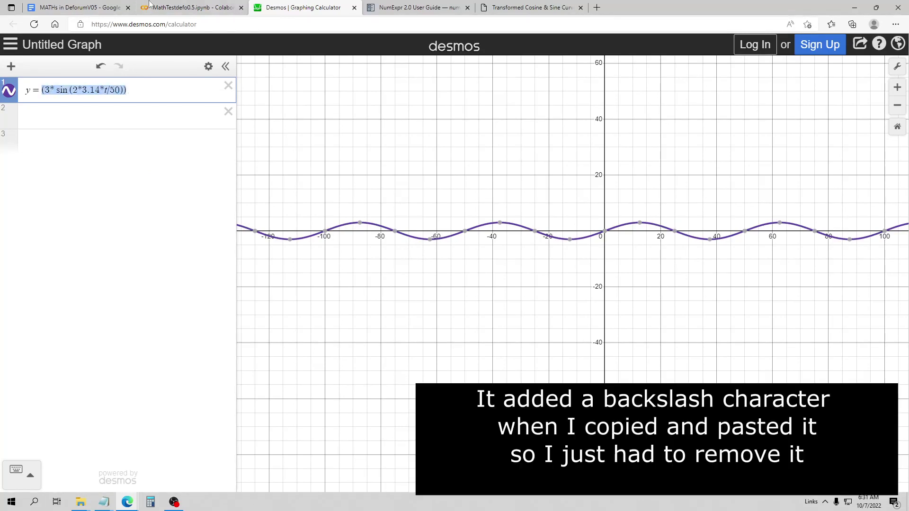
click(189, 7)
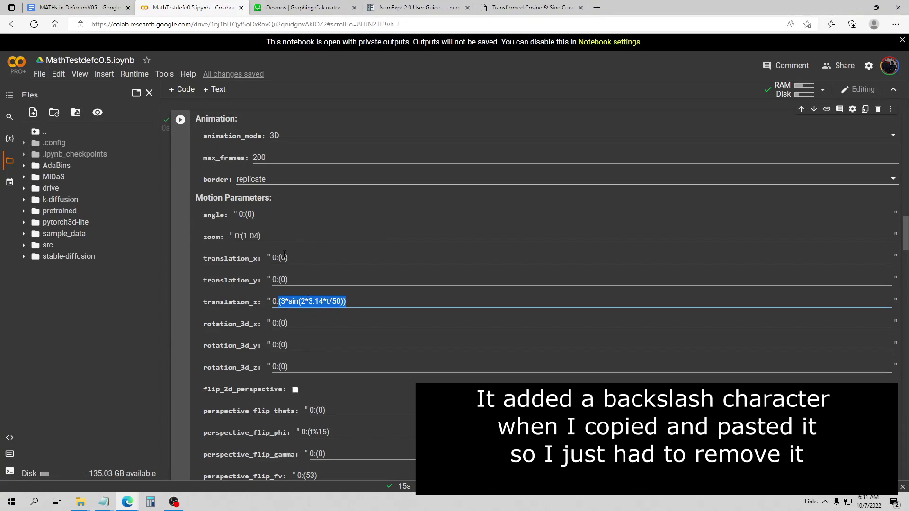
drag(278, 258, 287, 257)
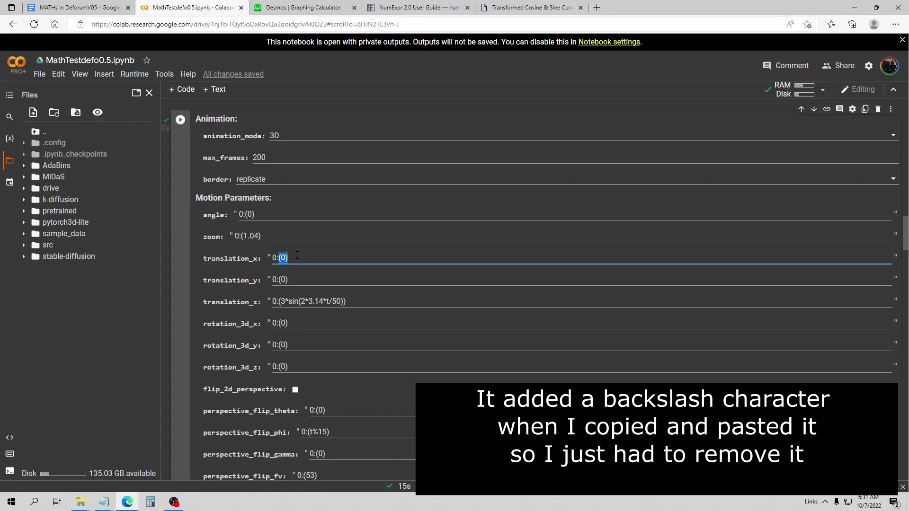
text((3*\sin(2*3.14*t/50)))
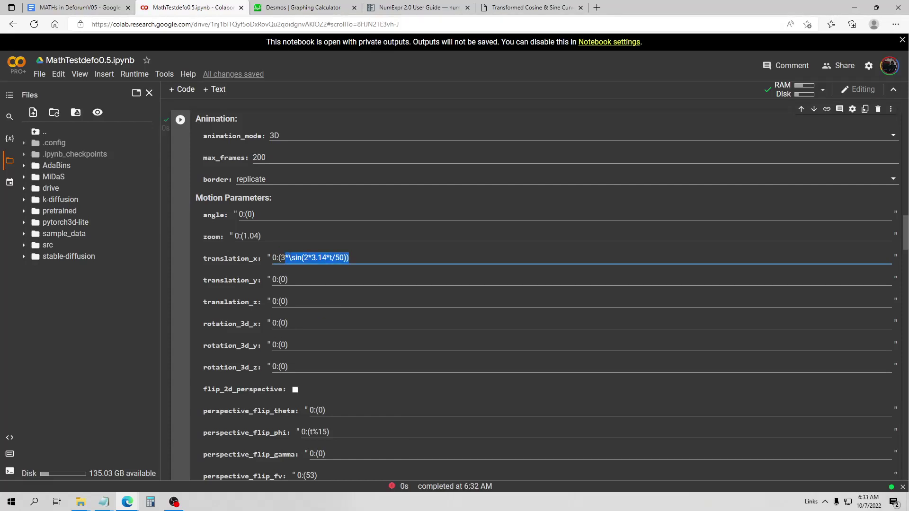
click(293, 257)
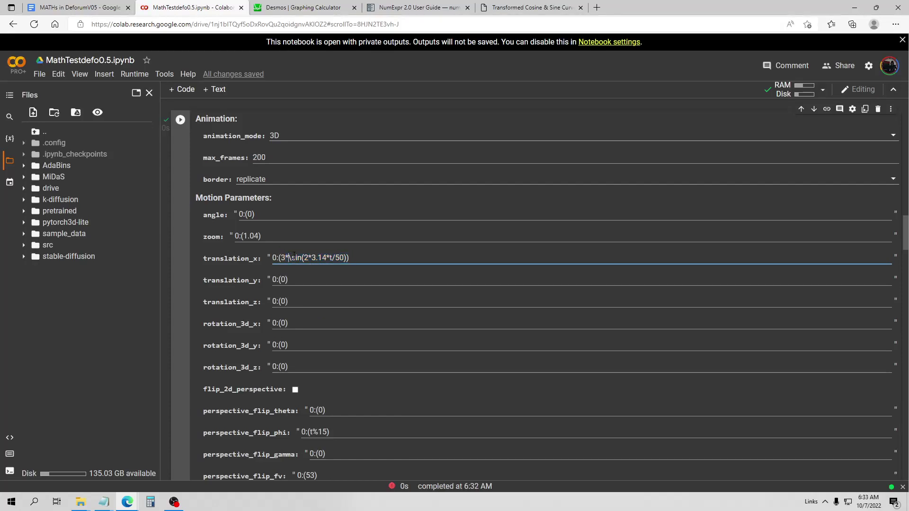
key(BackSpace)
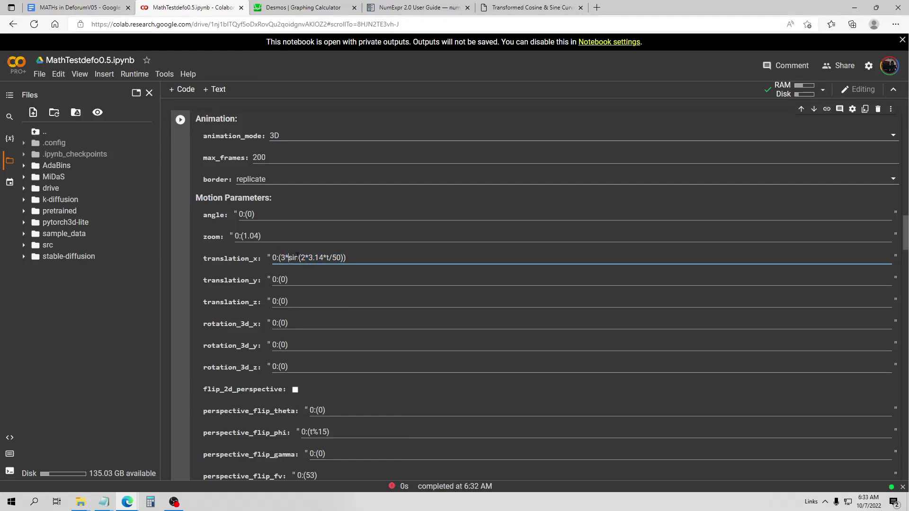
Rerun the animation settings cell and the Run cell with the new translation_x expression.
click(180, 120)
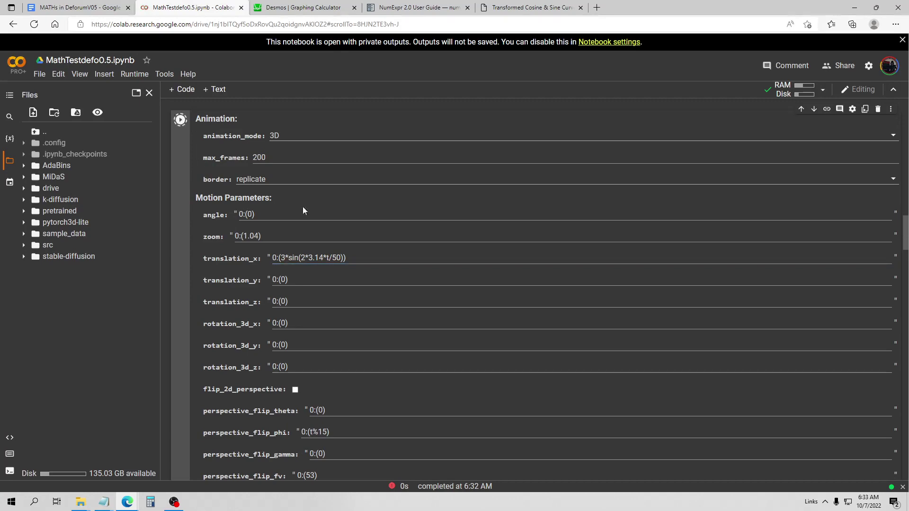
scroll(302, 210, down, 10)
scroll(306, 212, down, 15)
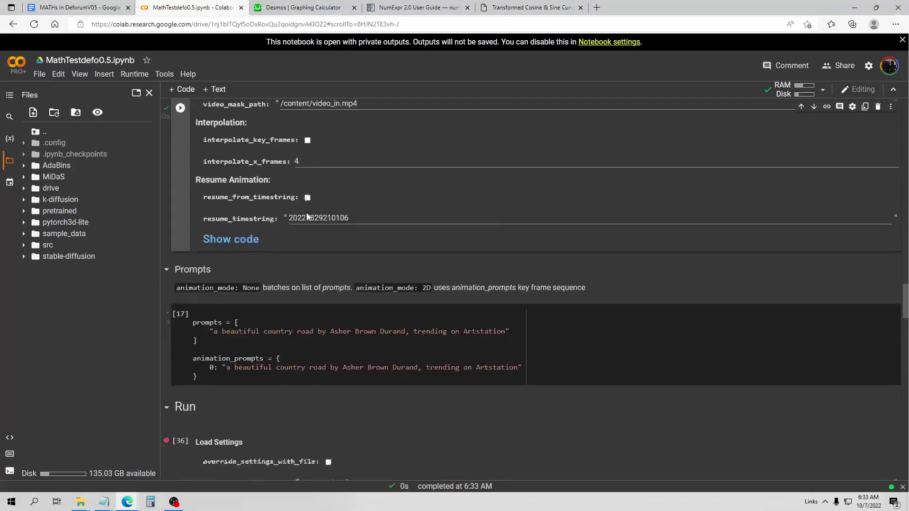
click(181, 117)
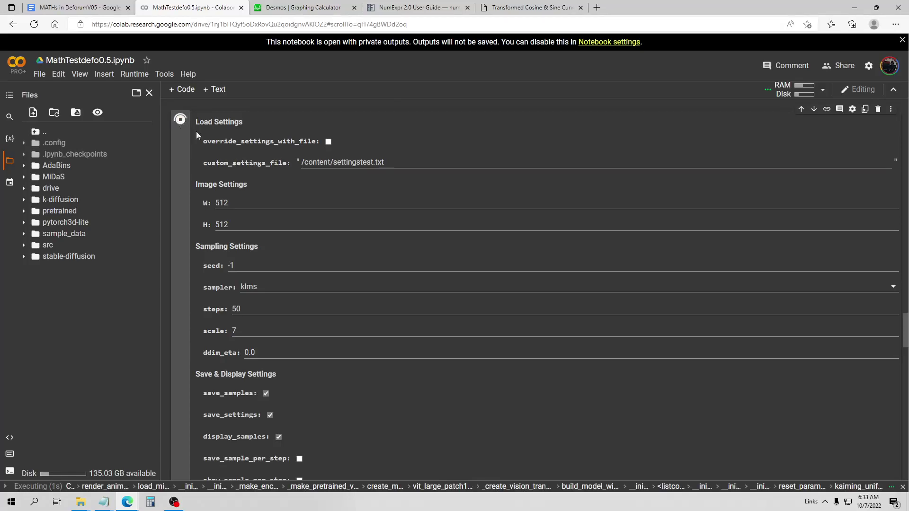
scroll(339, 211, up, 15)
scroll(338, 211, up, 8)
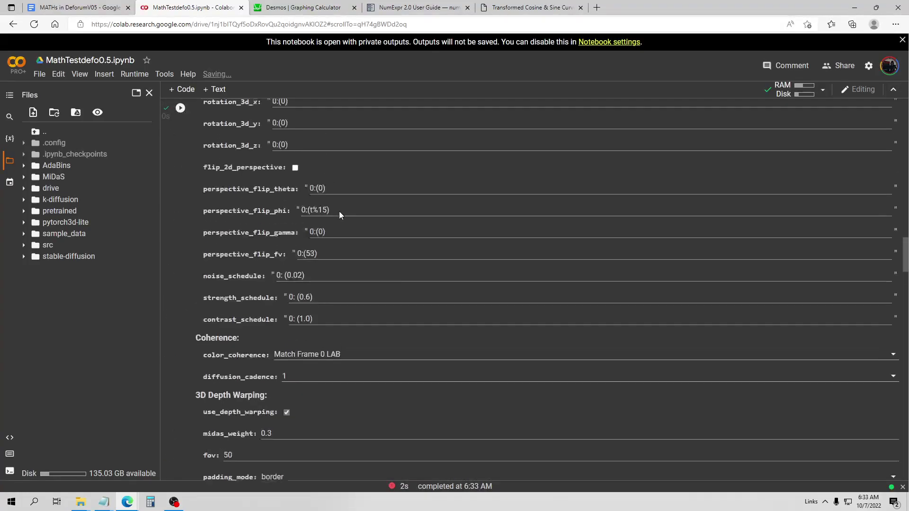
In Desmos, try sine amplitudes of 5, 10 and 1 to compare wave heights, and return the amplitude to 3.
click(319, 7)
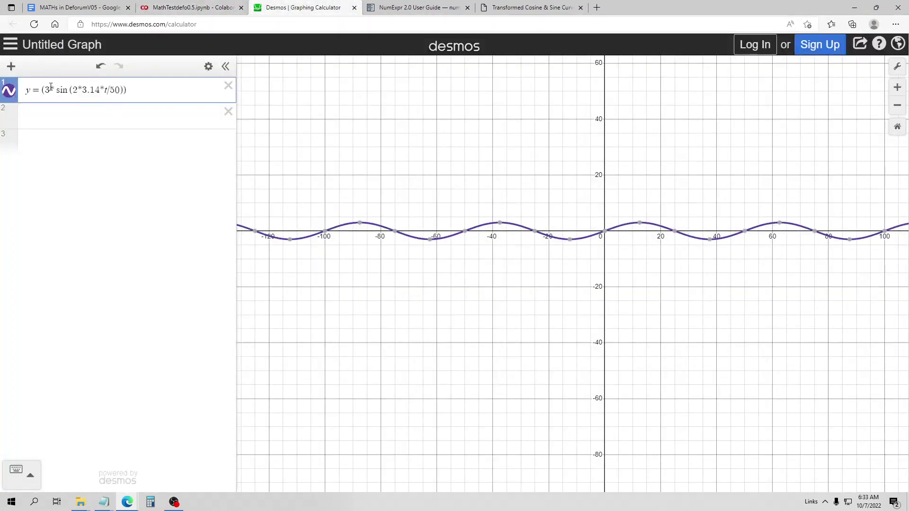
key(BackSpace)
text(5)
key(BackSpace)
text(10)
key(BackSpace)
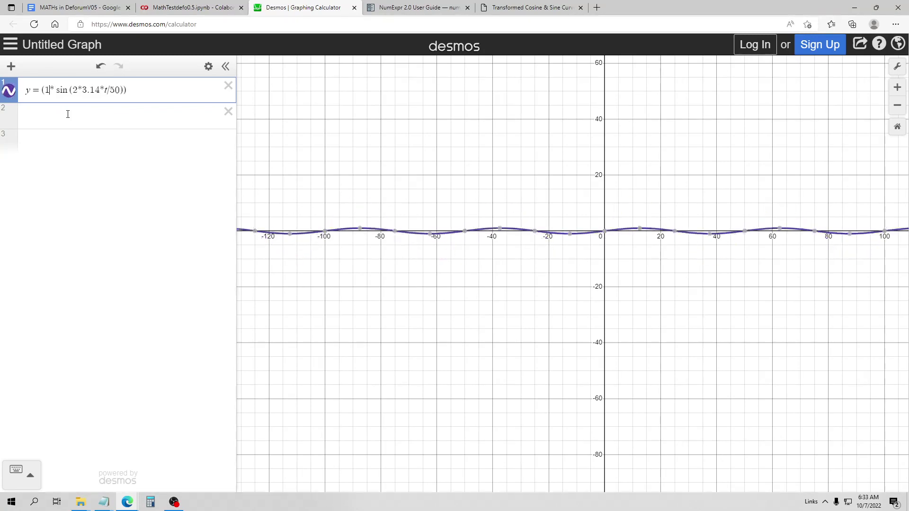
key(BackSpace)
text(3)
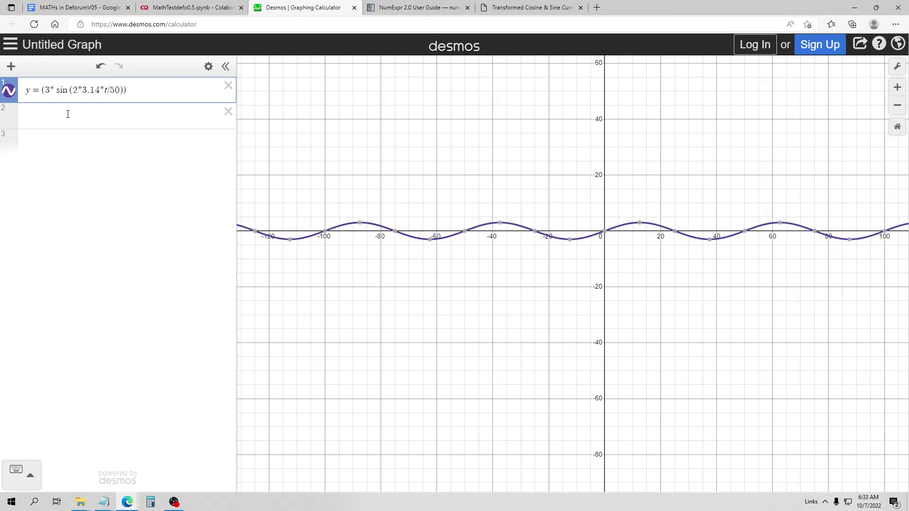
Set the sine wave's amplitude to 5 and its period divisor to 20.
mouse_move(428, 245)
key(BackSpace)
text(5)
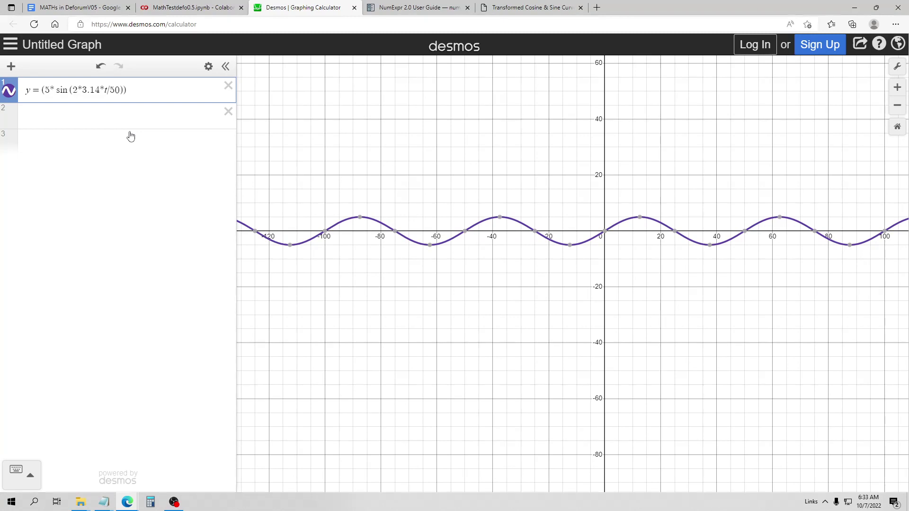
click(129, 101)
key(BackSpace)
key(BackSpace)
text(20)
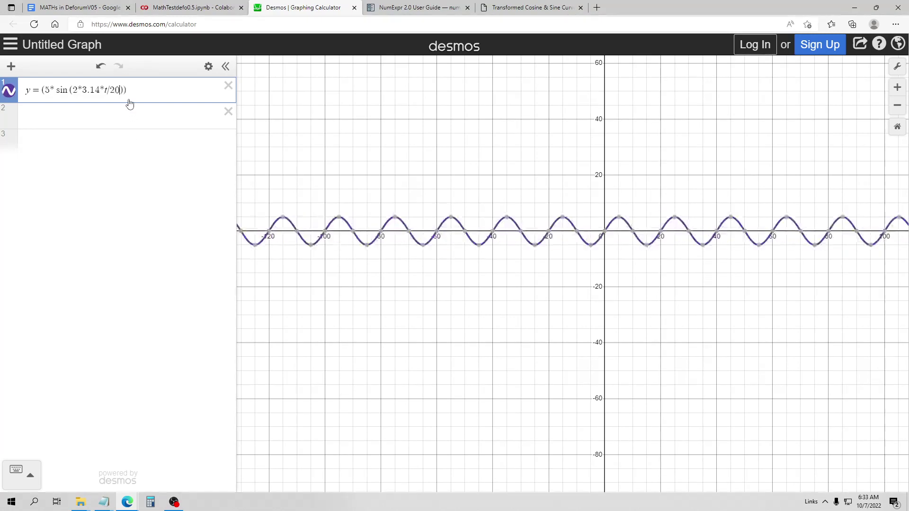
Try period divisors of 30, 100, 1 and 10 to compare wave frequencies, and return the divisor to 20.
key(BackSpace)
key(BackSpace)
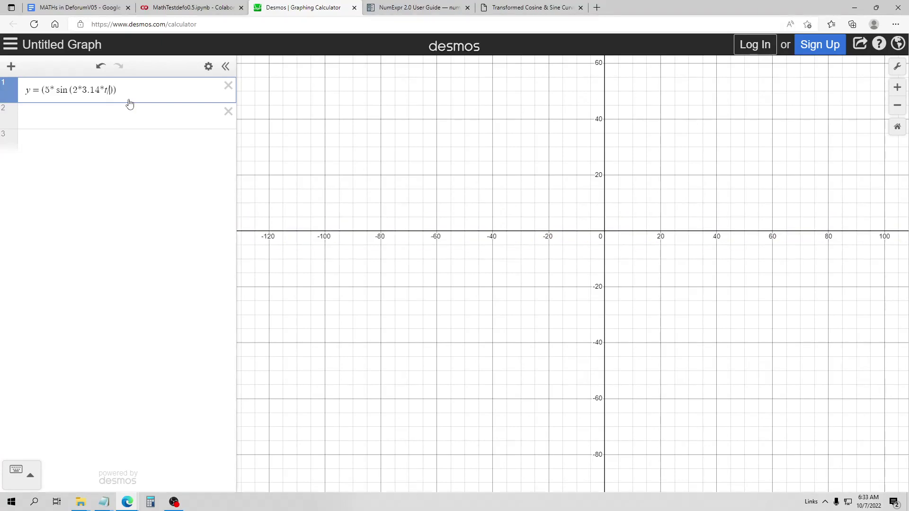
text(30)
key(BackSpace)
key(BackSpace)
text(100)
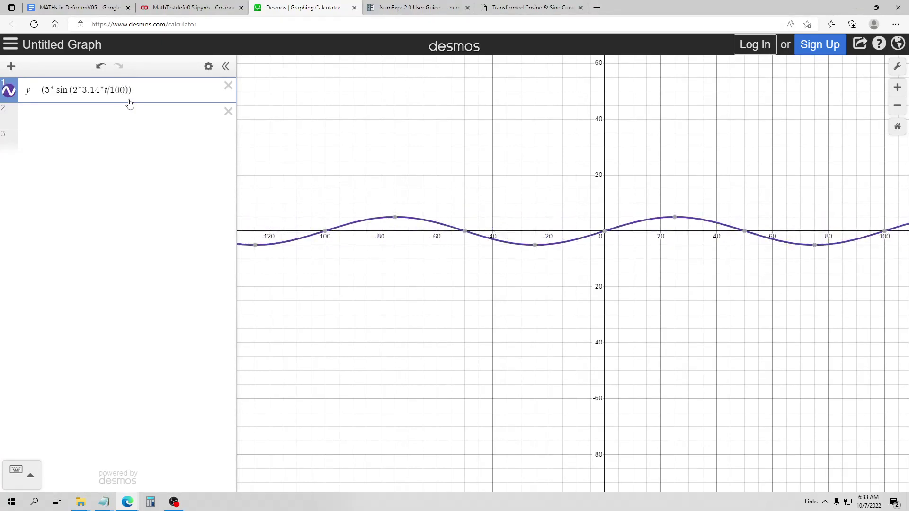
key(BackSpace)
key(BackSpace)
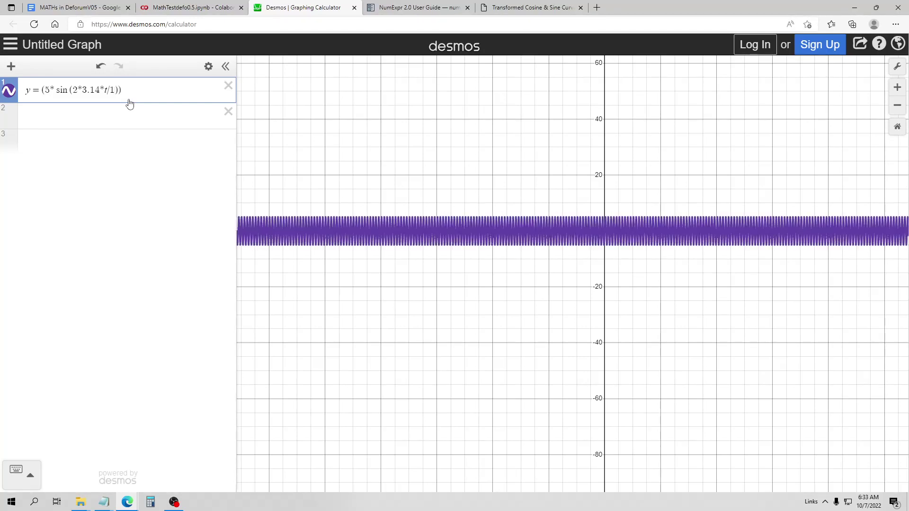
key(BackSpace)
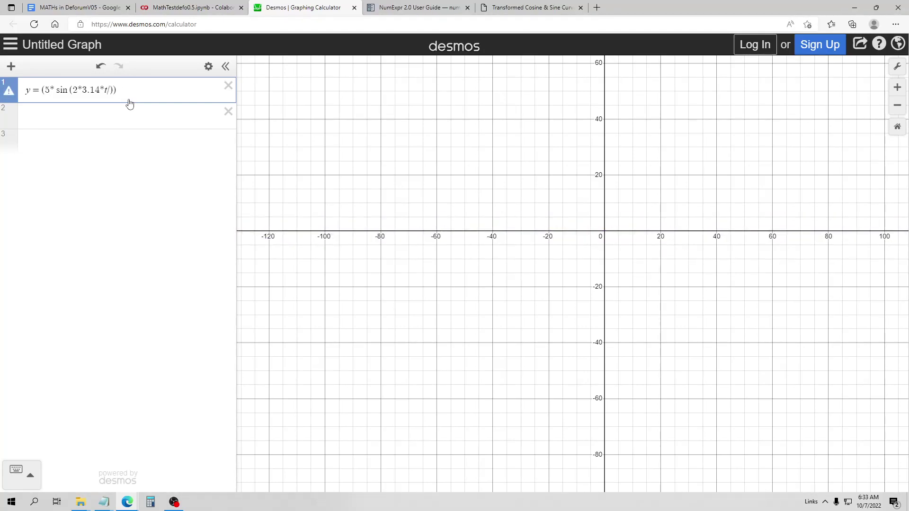
text(10)
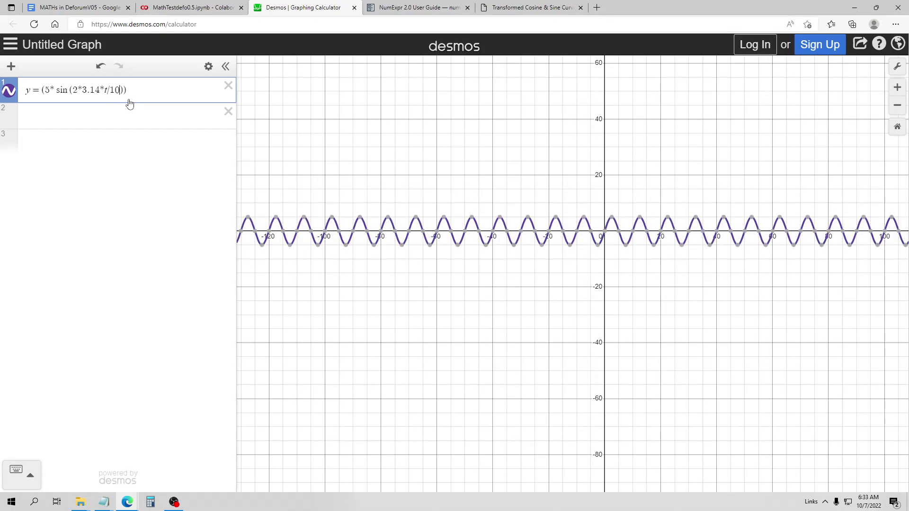
key(BackSpace)
key(BackSpace)
text(20)
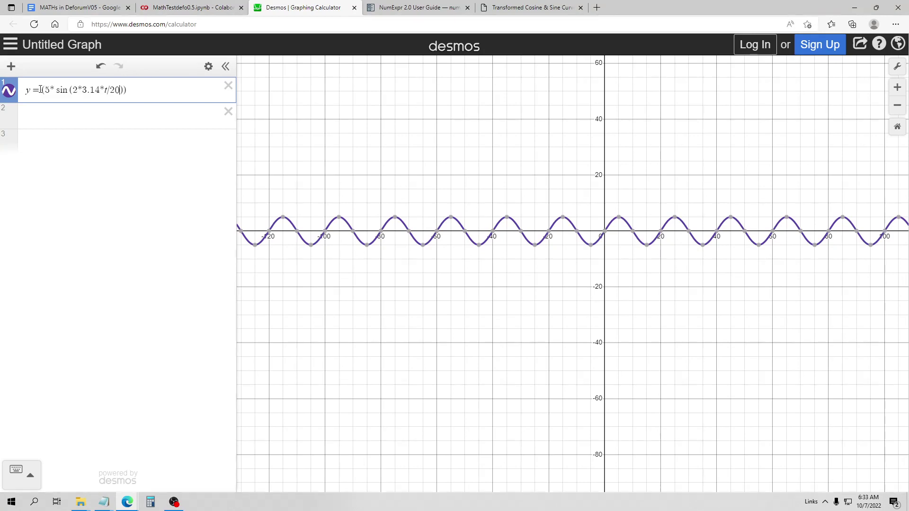
Copy the sine expression from Desmos, and in the Colab notebook extend rotation_3d_x to 0:(0),150:(0).
drag(41, 89, 127, 90)
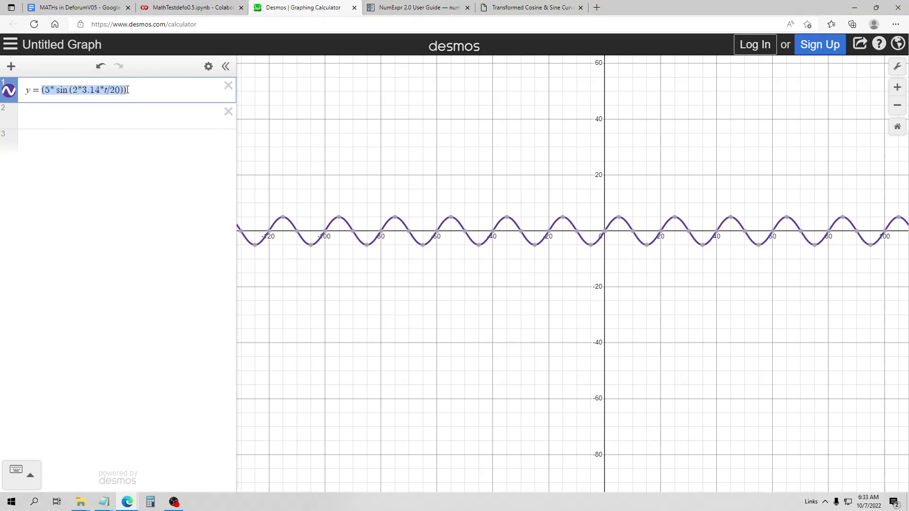
key(ctrl+shift+Tab)
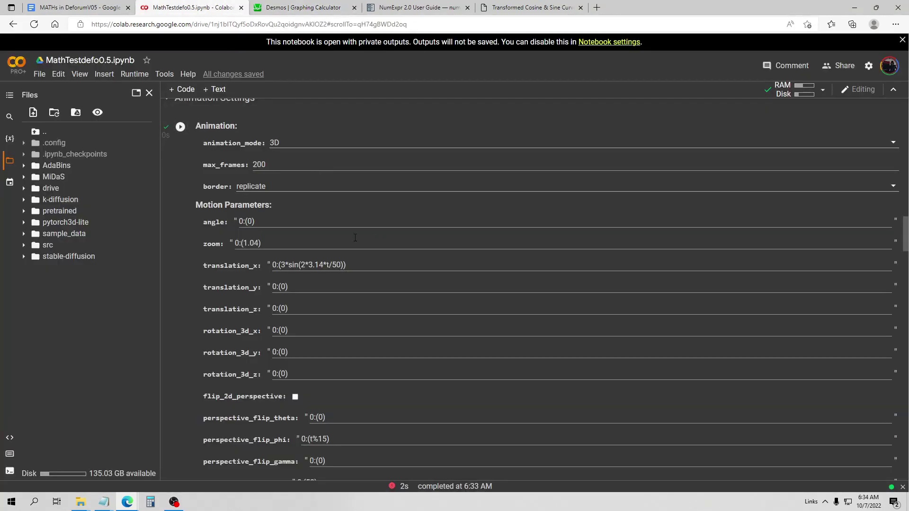
scroll(364, 239, down, 1)
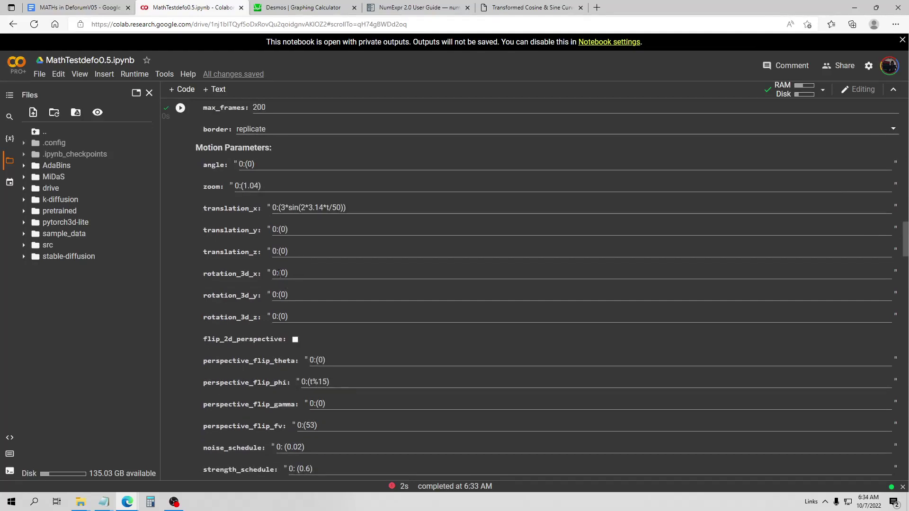
drag(279, 274, 286, 273)
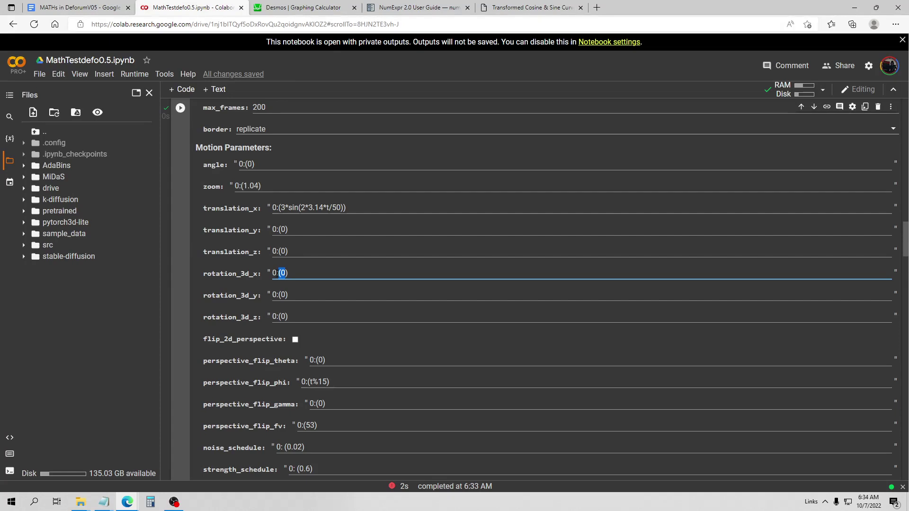
click(309, 277)
text(,150:(0)
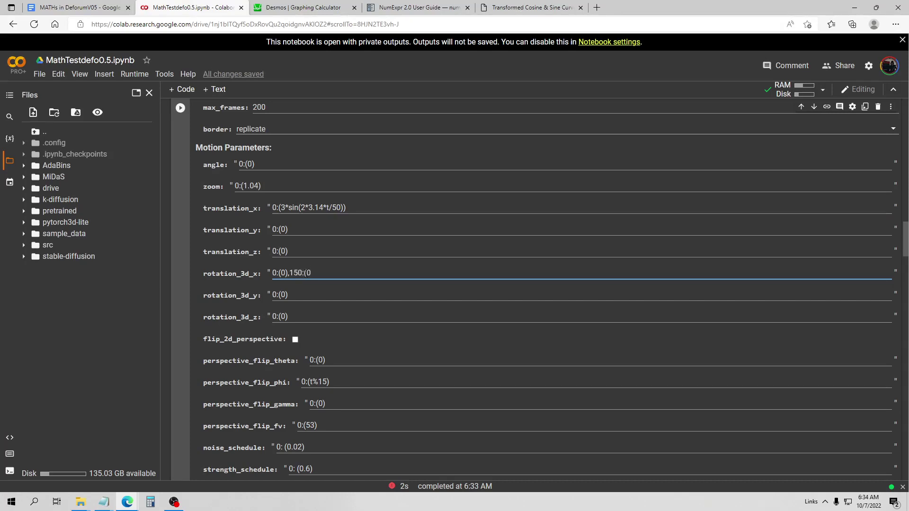
key(BackSpace)
text(1))
text(0)
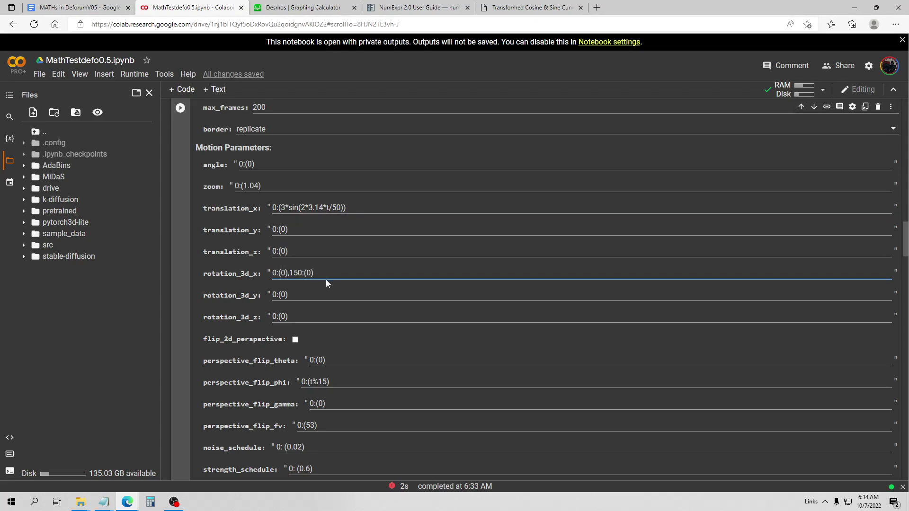
Append the keyframe 151:((5*sin(2*3.14*t/20)) and a trailing comma to rotation_3d_x, removing the pasted backslash before sin.
text(51:()
text((5*\sin(2*3.14*t/20)))
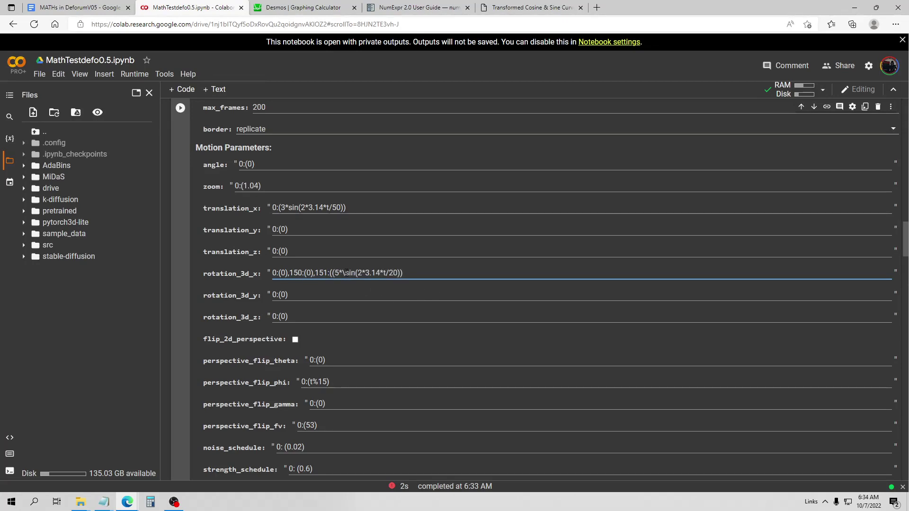
key(BackSpace)
click(408, 269)
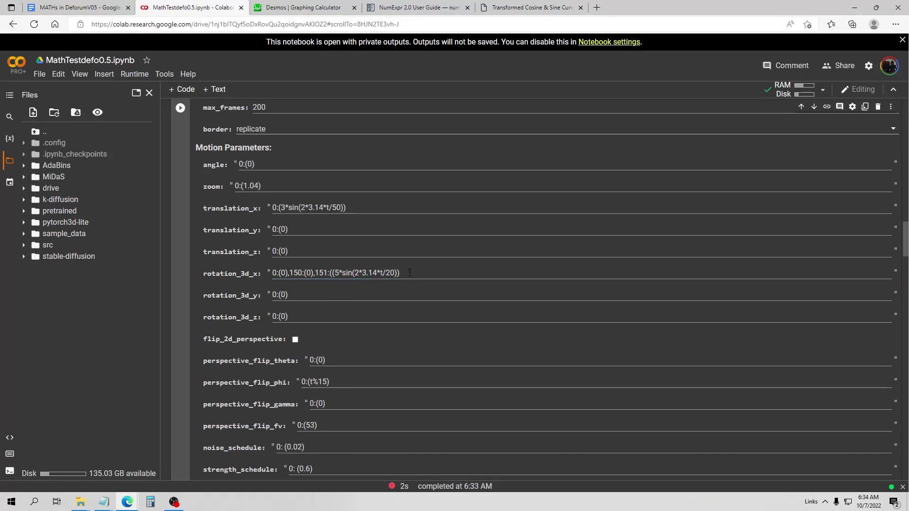
text(,)
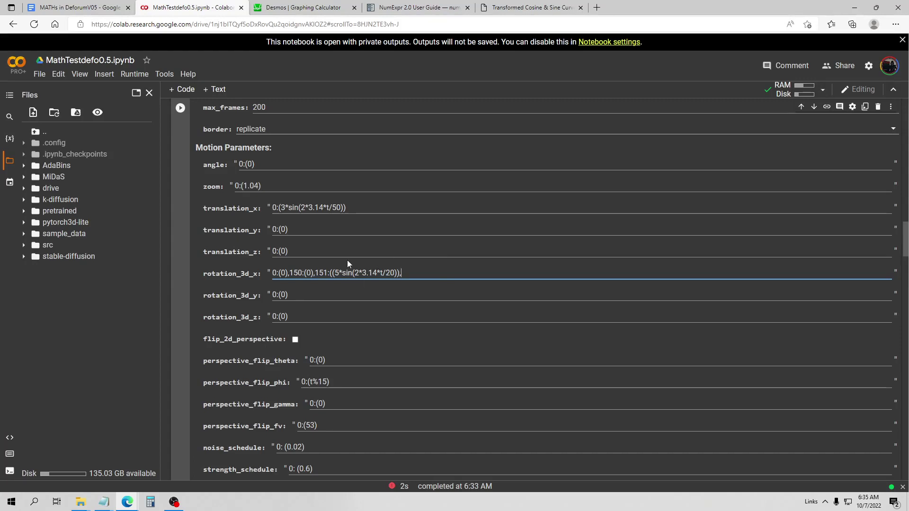
In Desmos, try period divisors of 10, 100 and 1000 to compare how the sine wave stretches.
click(303, 7)
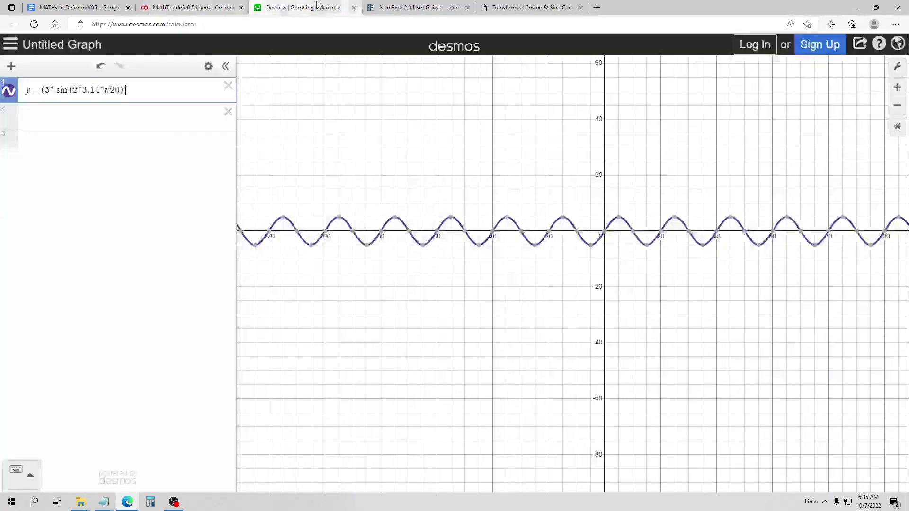
click(117, 90)
key(BackSpace)
text(1)
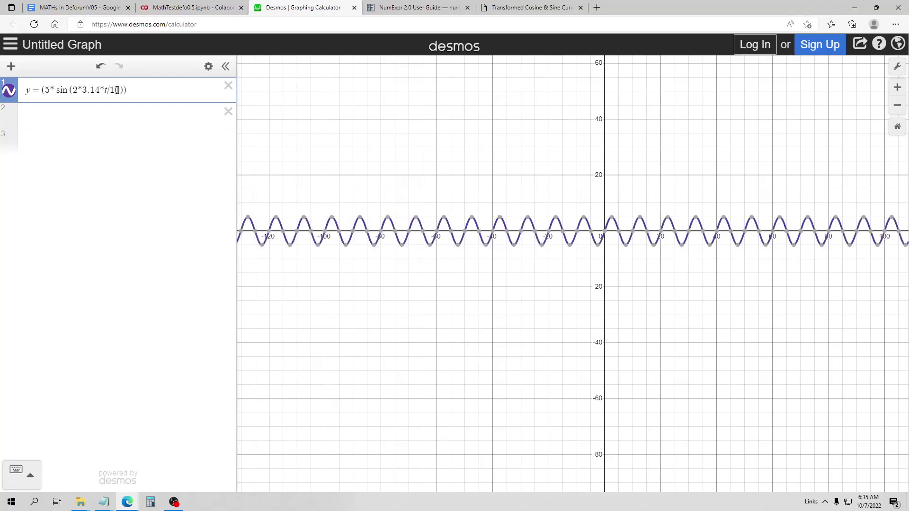
text(00)
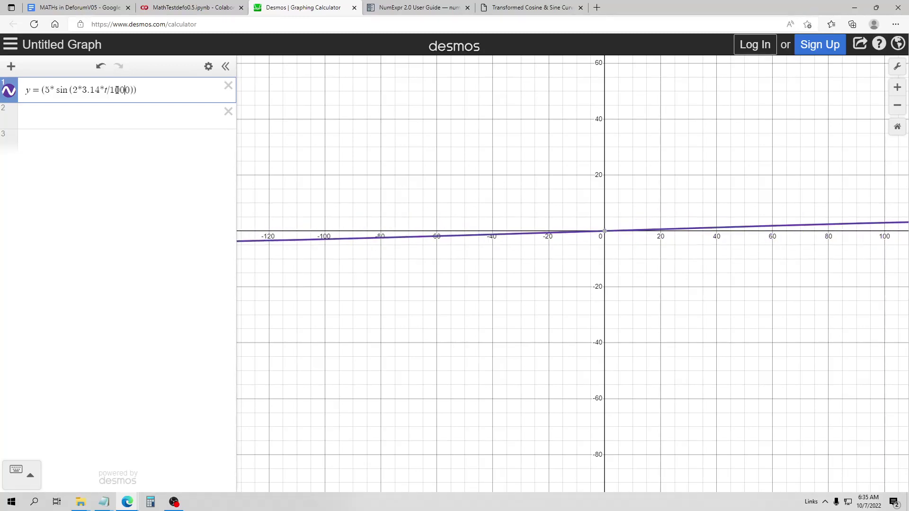
key(BackSpace)
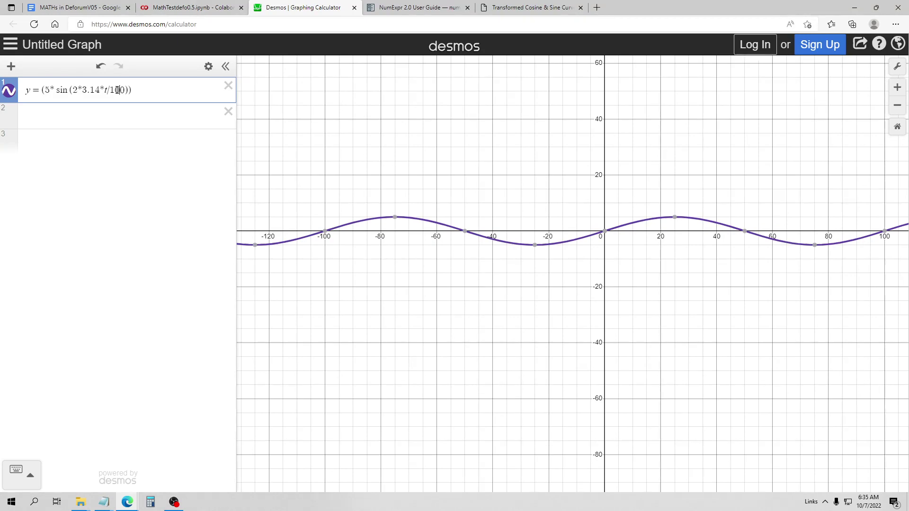
scroll(383, 251, down, 5)
text(0)
scroll(381, 249, down, 5)
scroll(448, 235, up, 6)
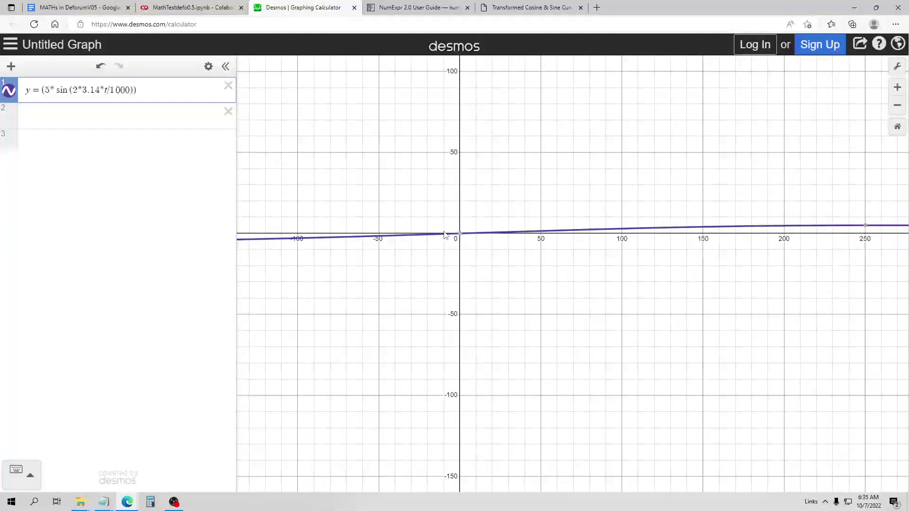
Try period divisors of 100 and 20 in the sine expression, and set the divisor to 250.
key(BackSpace)
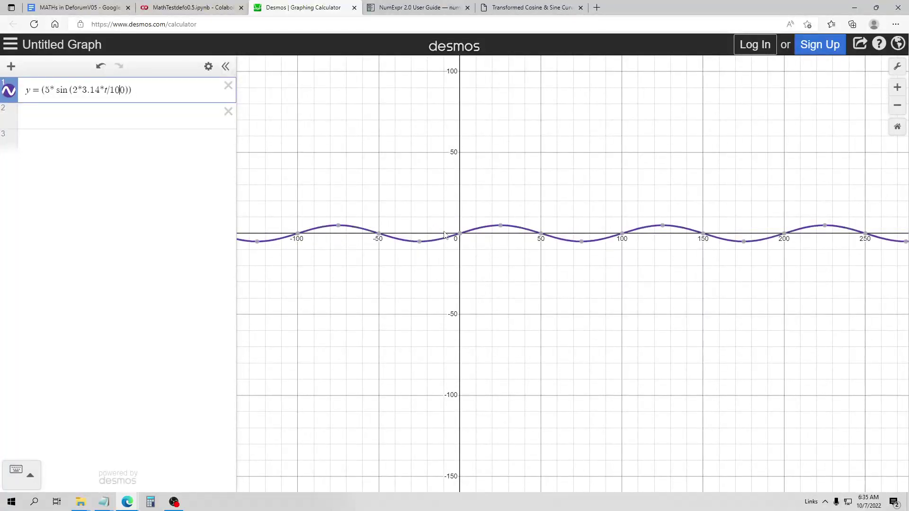
key(BackSpace)
key(BackSpace)
key(BackSpace)
text(20)
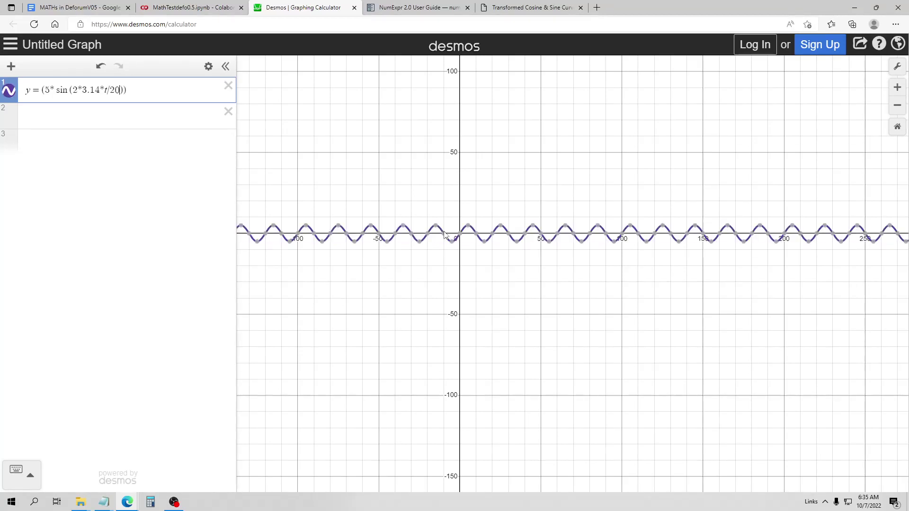
key(BackSpace)
text(50)
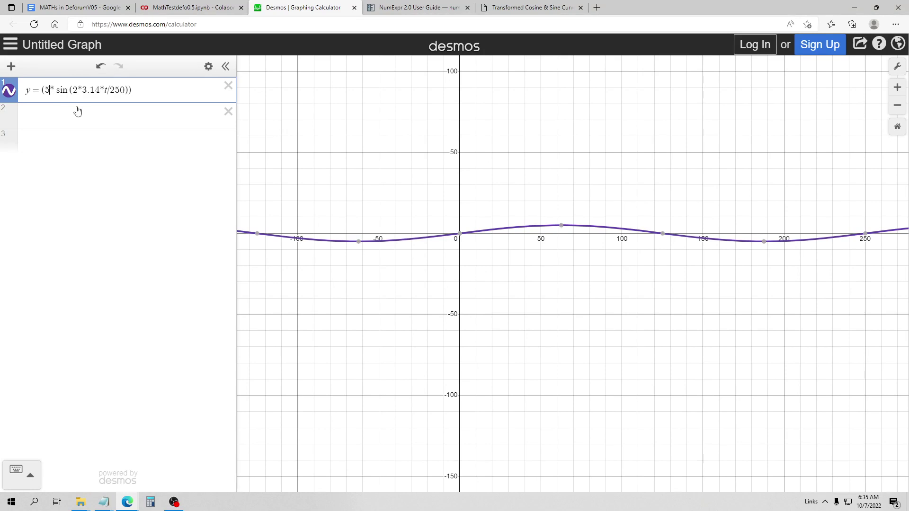
Try sine amplitudes of 2 and 6, and set the amplitude to 8.
key(BackSpace)
text(2)
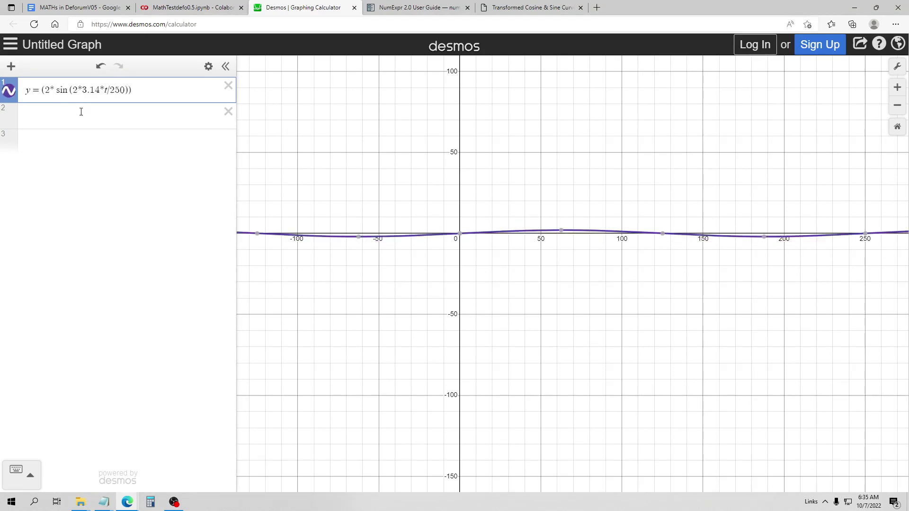
key(BackSpace)
text(6)
key(BackSpace)
text(8)
scroll(403, 144, down, 3)
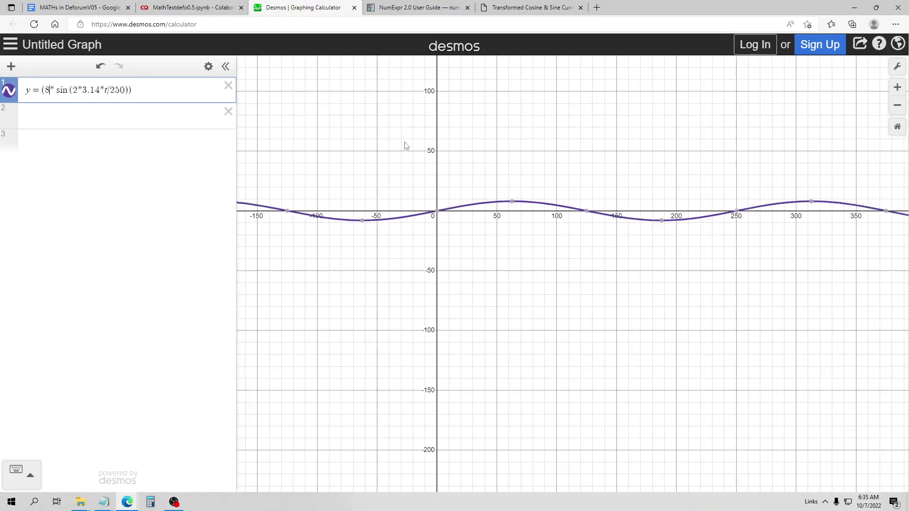
Copy the Desmos expression into the Colab notebook, making rotation_3d_y 0:(0),99:(0),100:9(8*\sin(2*3.14*t/250)), 150:(0).
drag(41, 90, 138, 89)
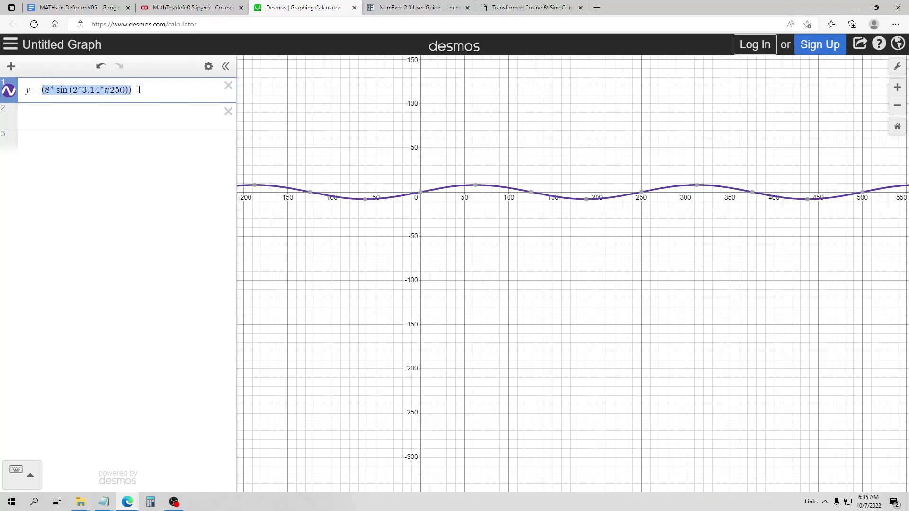
click(189, 8)
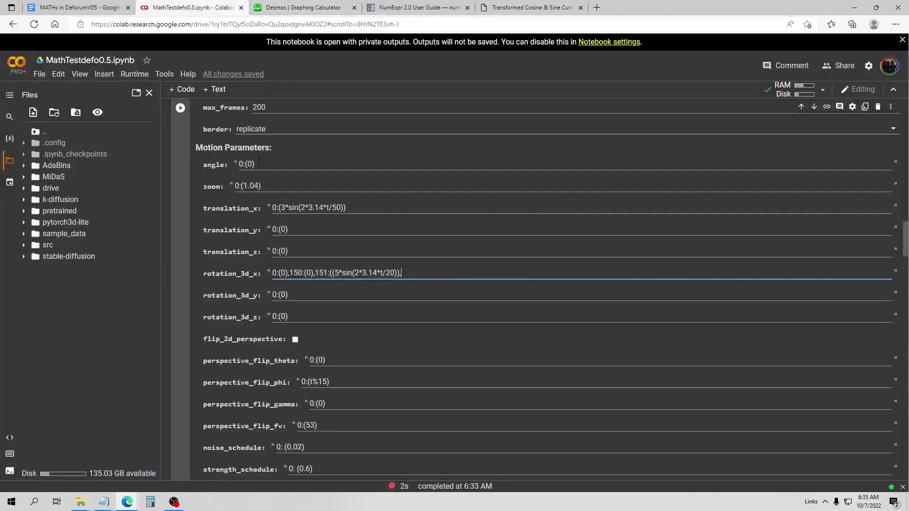
scroll(308, 266, down, 1)
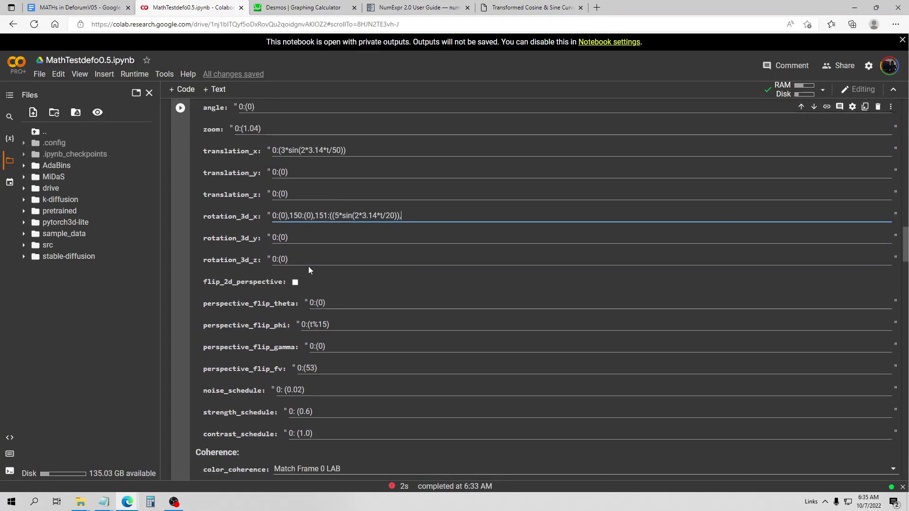
click(322, 242)
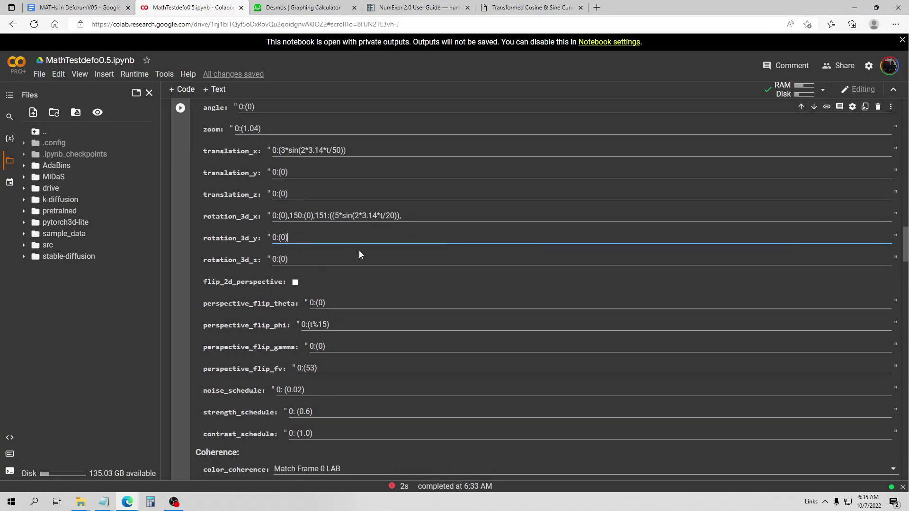
text(,)
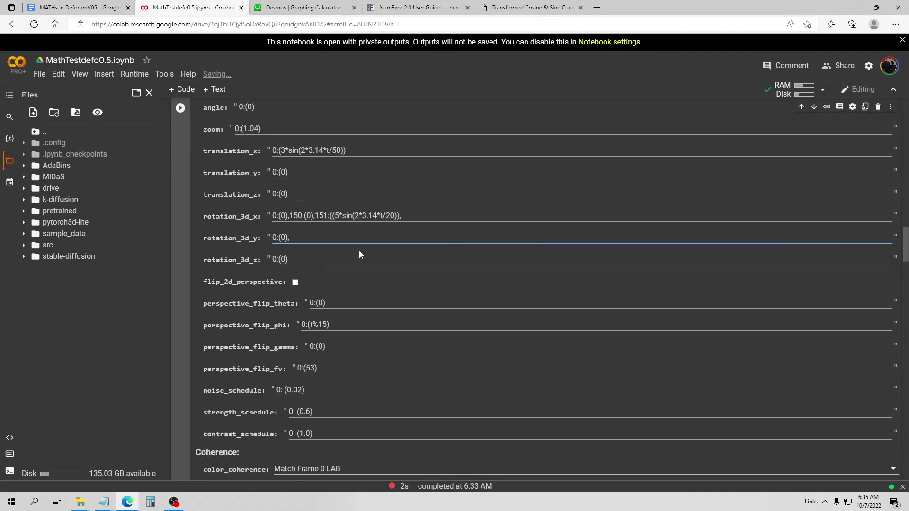
text(99:(0),100:9(8*\sin(2*3.14*t/250)),)
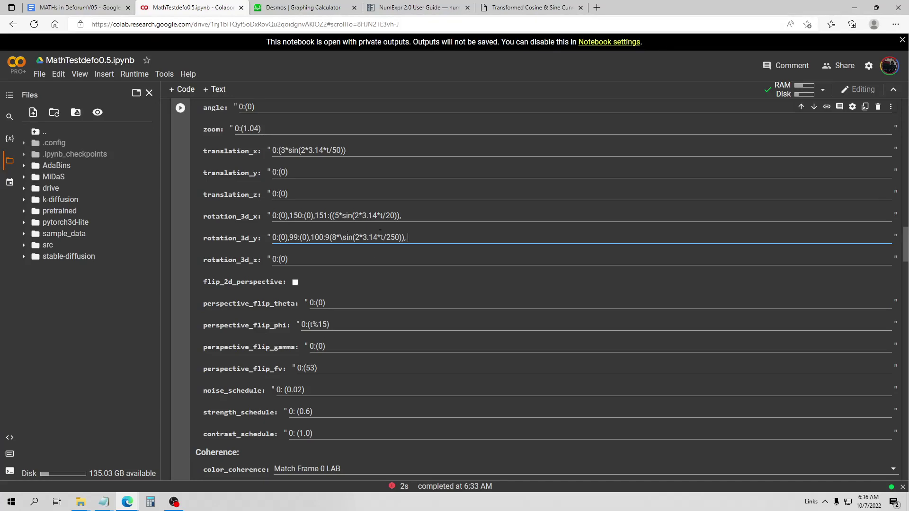
text(150:(0))
Set translation_z to 0:(1.1) in the motion parameters.
scroll(361, 251, up, 1)
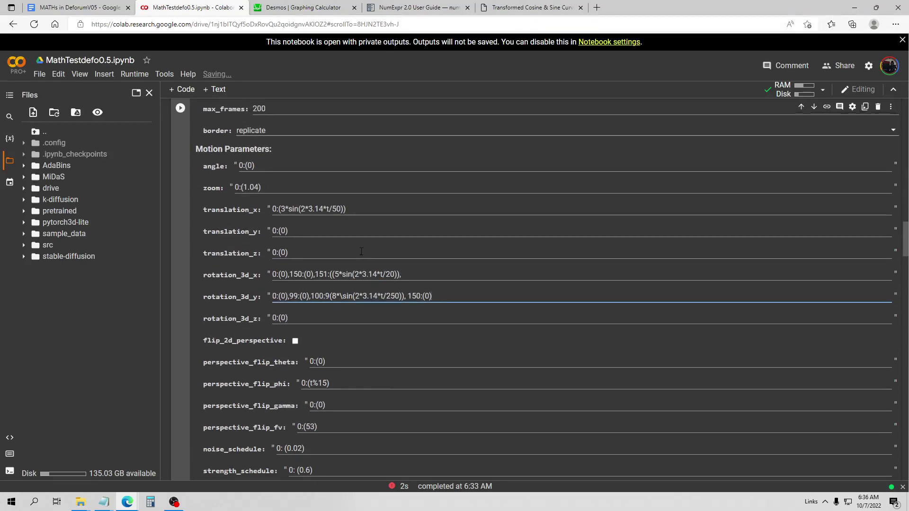
scroll(361, 251, up, 1)
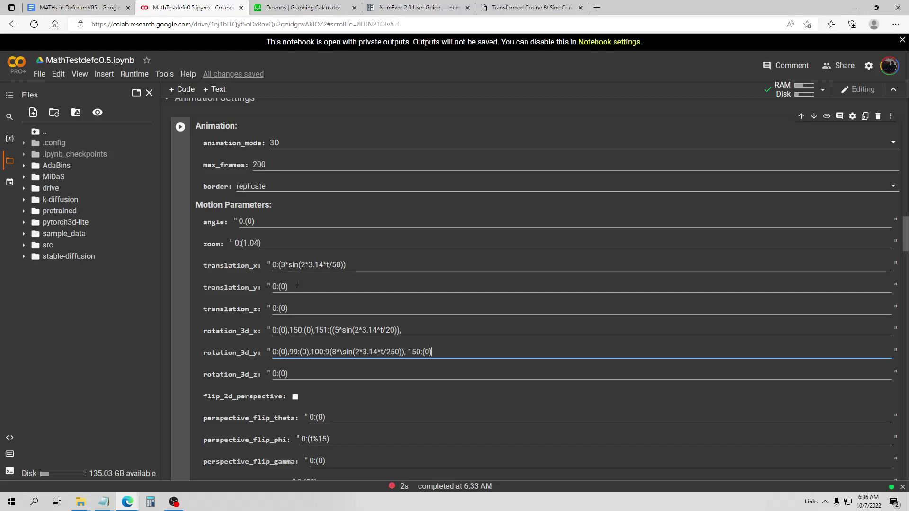
click(302, 309)
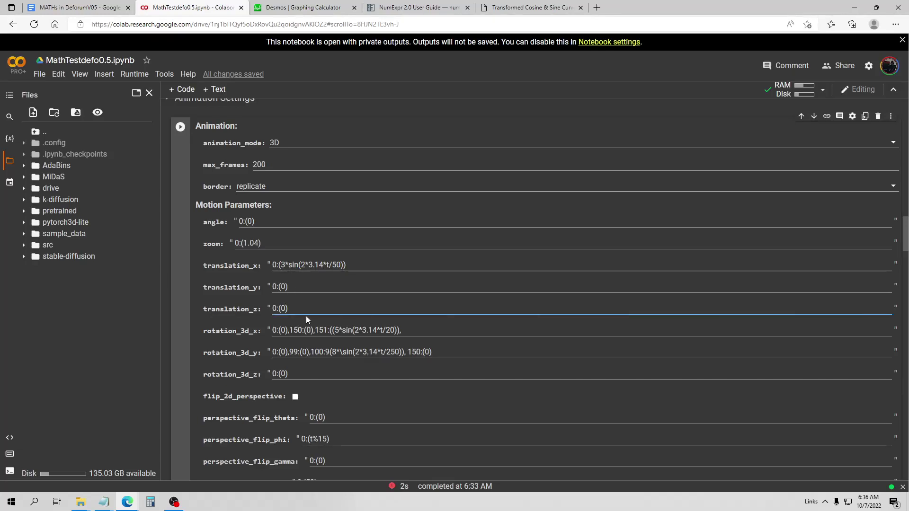
key(BackSpace)
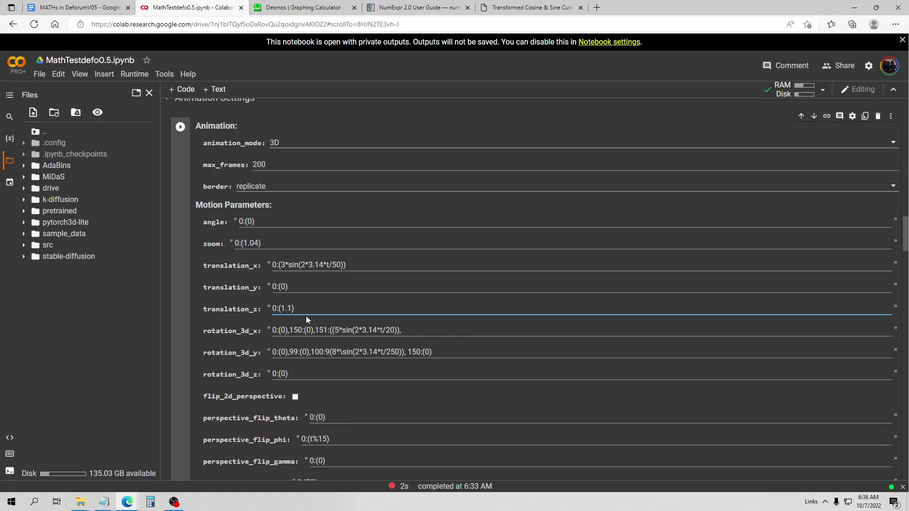
Review the remaining animation settings and set diffusion_cadence to 6 in the Coherence section.
scroll(305, 317, down, 4)
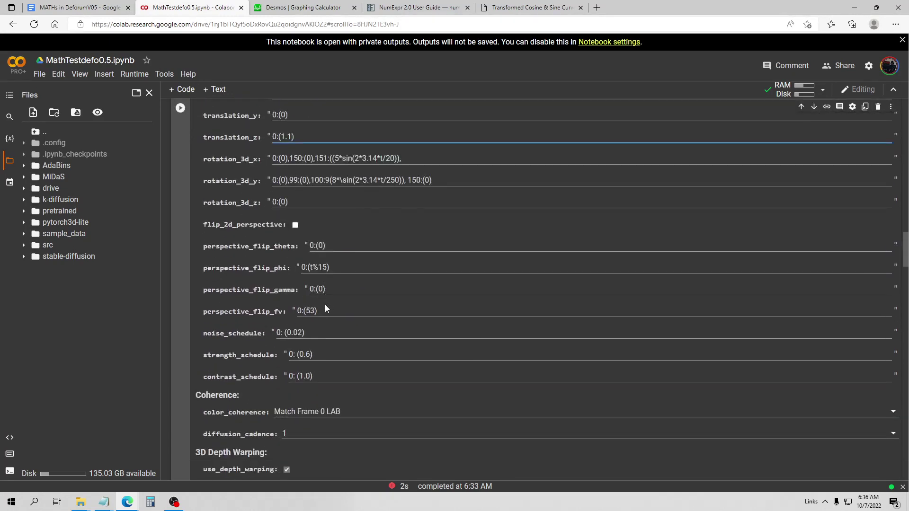
scroll(242, 194, down, 4)
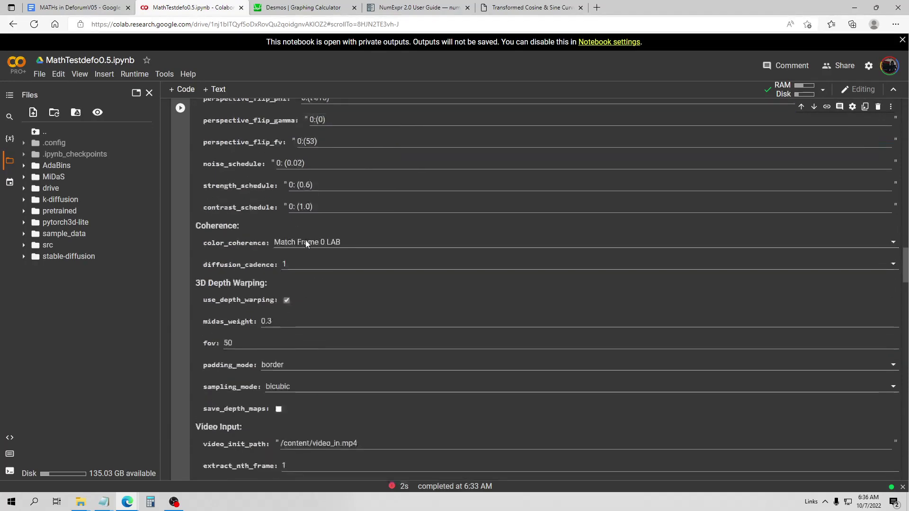
scroll(326, 247, down, 7)
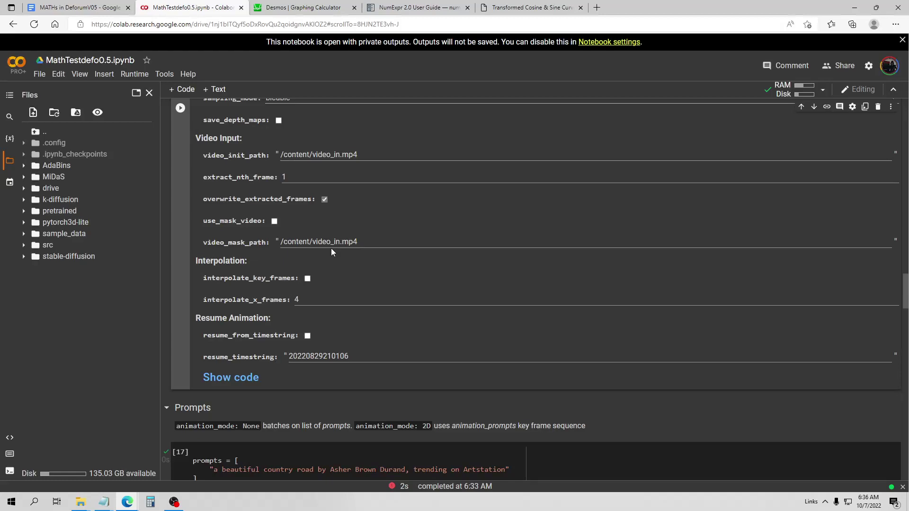
scroll(353, 251, up, 5)
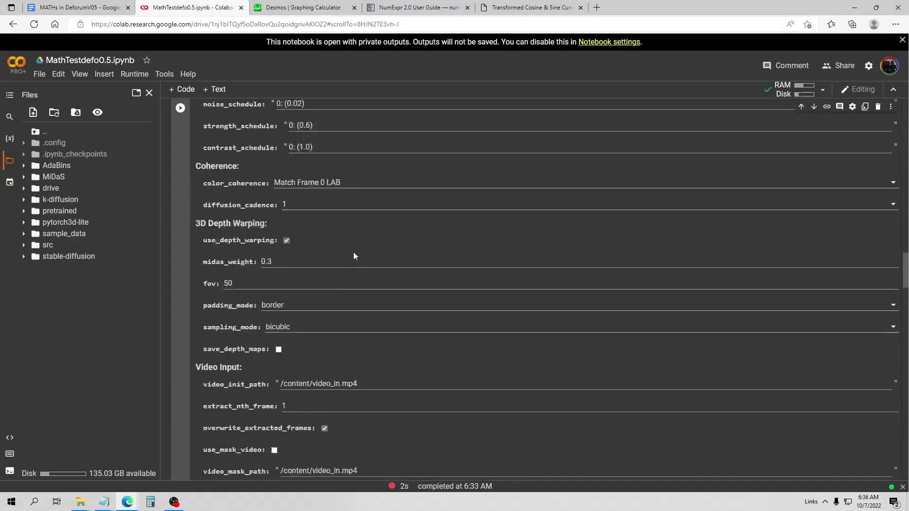
scroll(355, 260, up, 1)
click(362, 263)
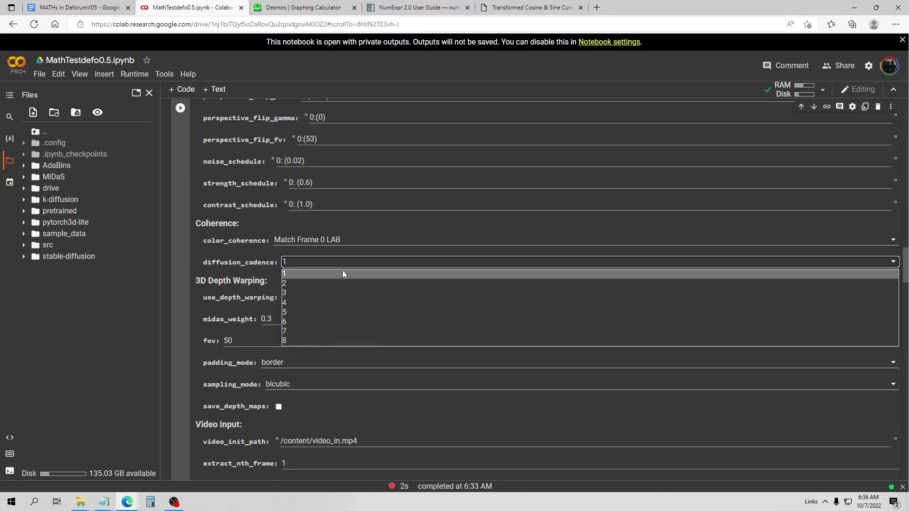
click(299, 325)
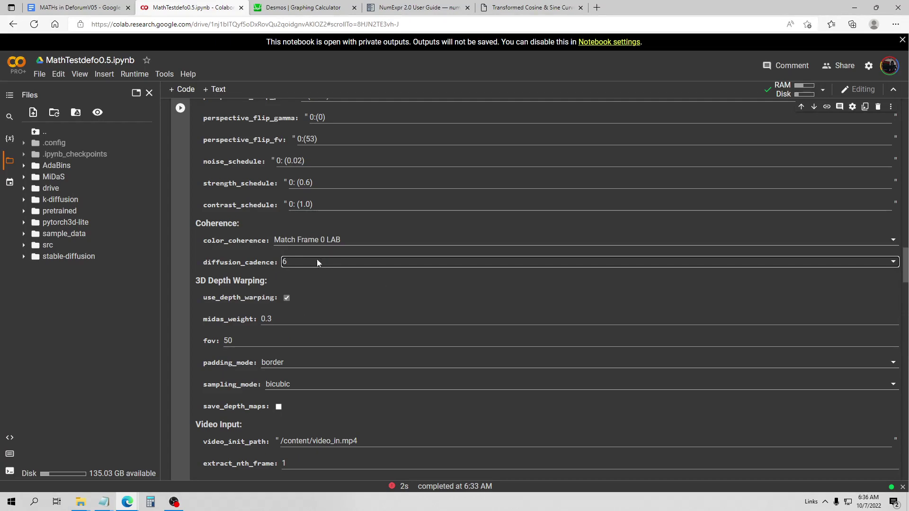
Run the Animation Settings cell to apply the edited motion parameters and diffusion cadence.
scroll(203, 201, up, 10)
click(180, 241)
scroll(343, 224, down, 5)
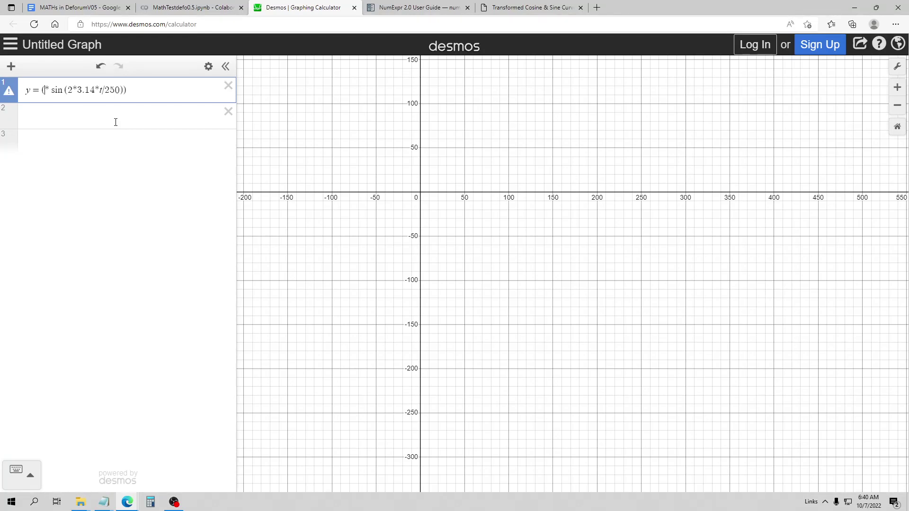
In Desmos, set the sine expression's amplitude to 10 and the divisor of t to 50.
scroll(481, 152, up, 2)
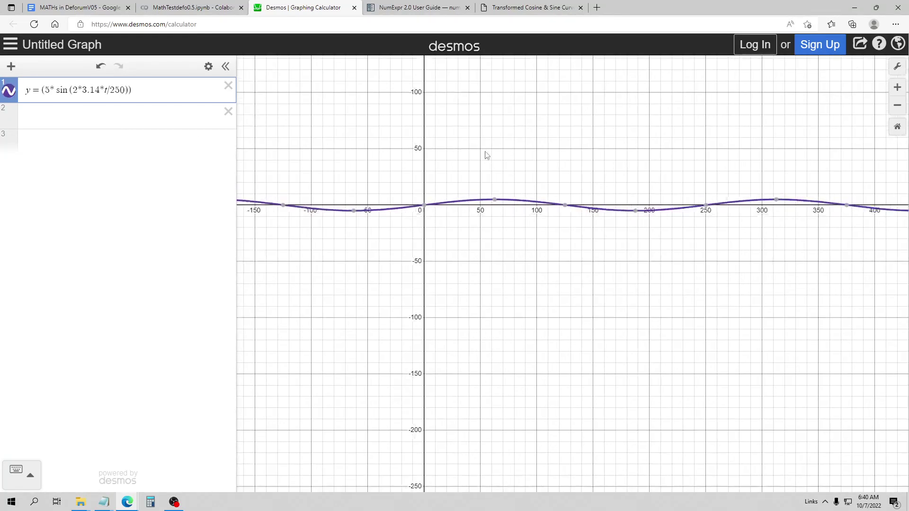
text(10)
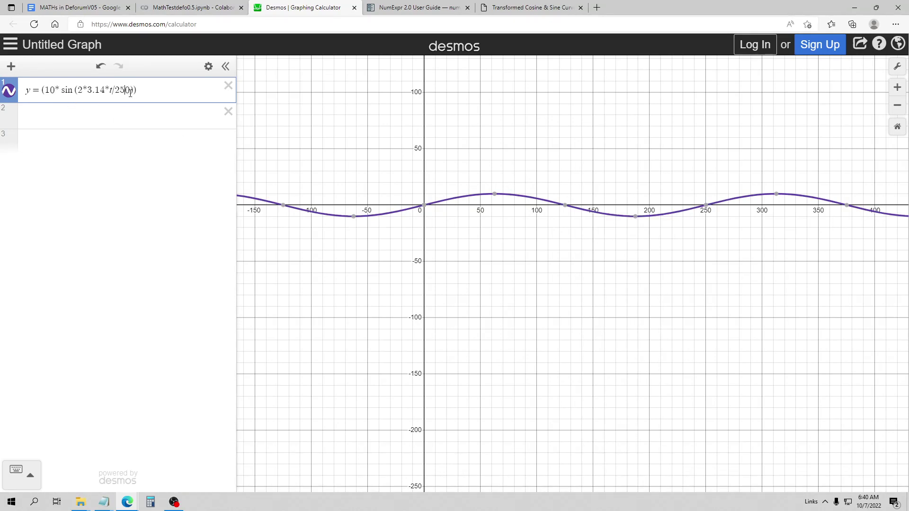
key(BackSpace)
key(BackSpace)
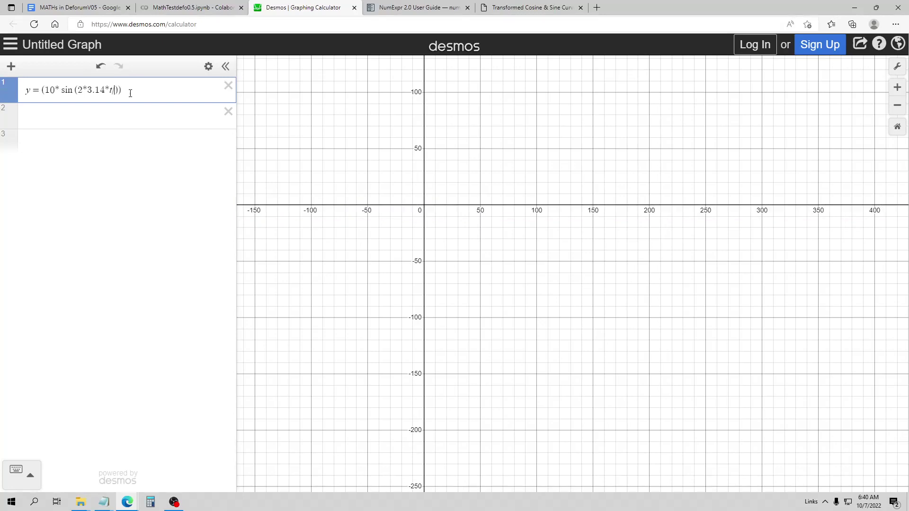
scroll(500, 188, up, 5)
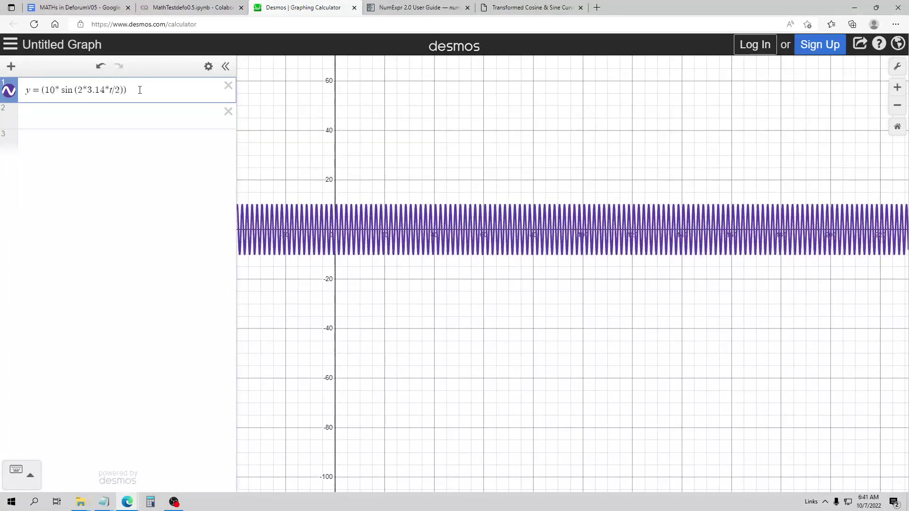
text(0)
key(BackSpace)
key(BackSpace)
text(50)
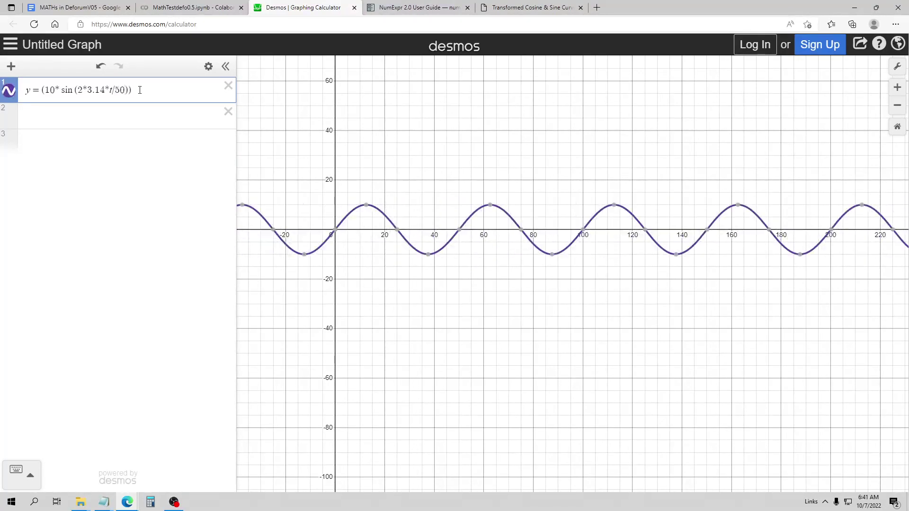
Try a divisor of 1 under t in the sine expression, and set the divisor to 1000.
key(BackSpace)
key(BackSpace)
text(1-)
key(BackSpace)
key(BackSpace)
key(BackSpace)
text(/1)
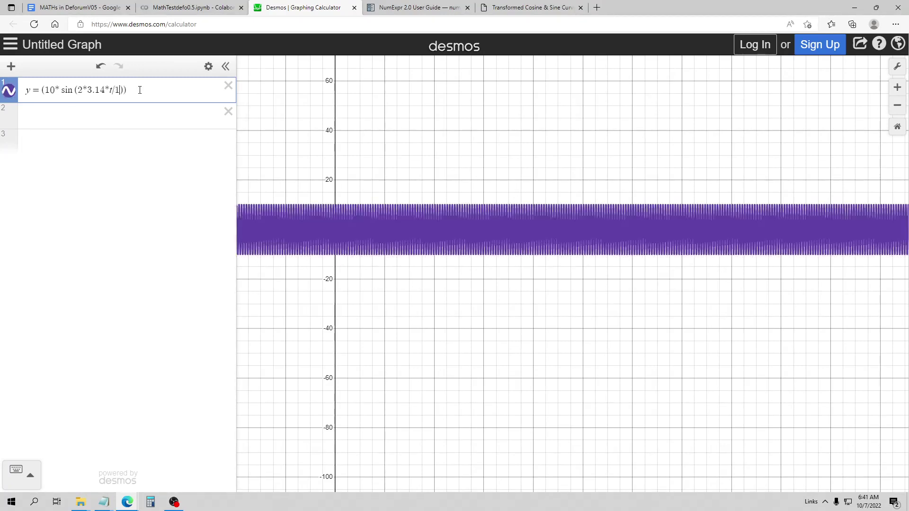
text(000)
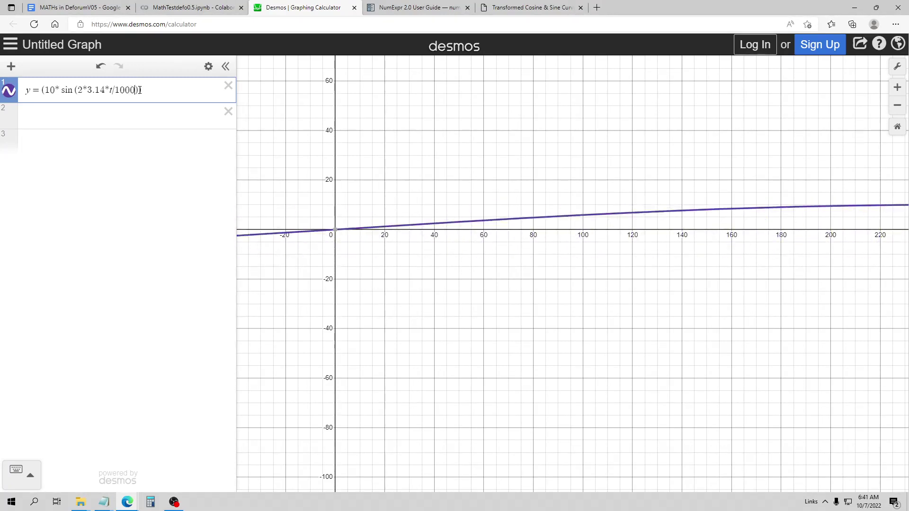
scroll(517, 142, down, 6)
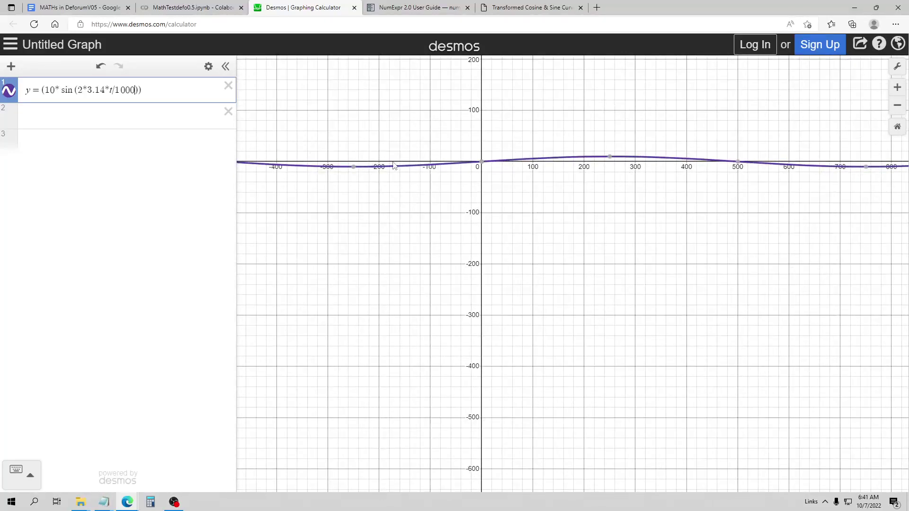
scroll(483, 164, up, 1)
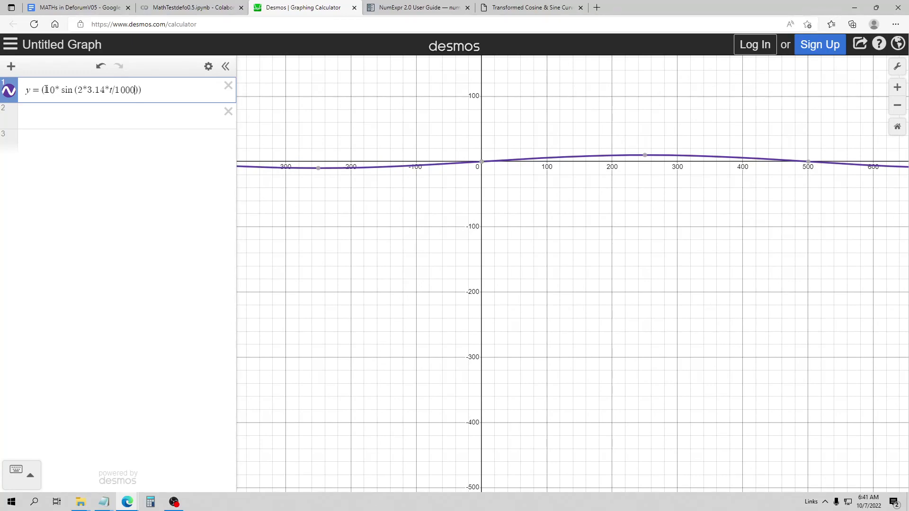
Return to the Colab notebook and examine the animation mode, frame limit and sine expressions in the motion parameters.
click(191, 7)
scroll(334, 188, up, 20)
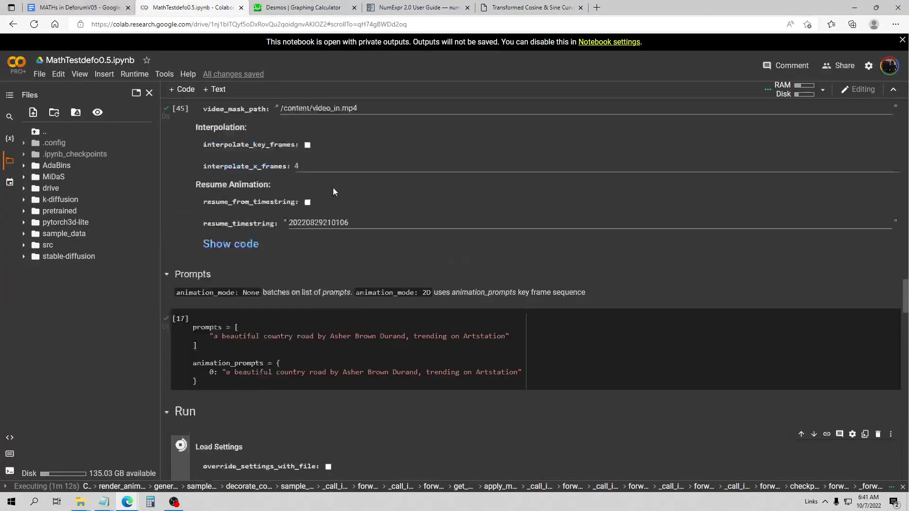
scroll(358, 208, down, 3)
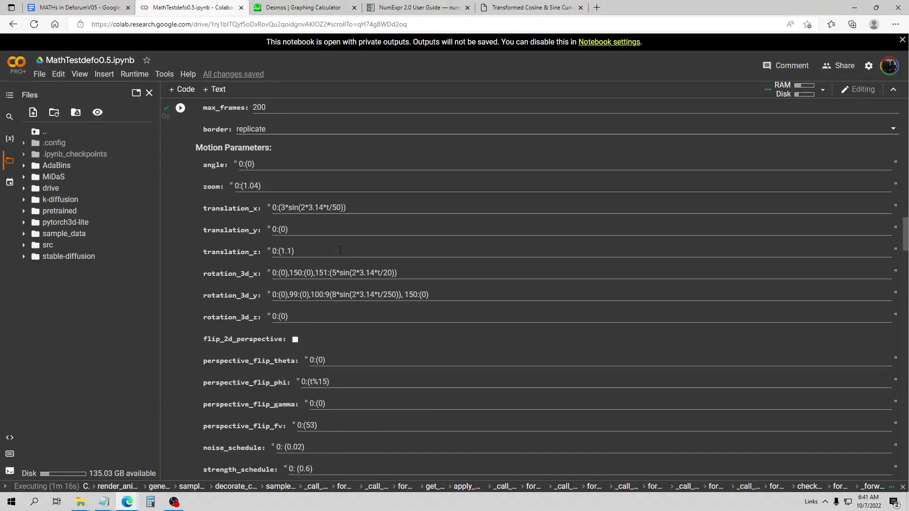
scroll(309, 263, down, 1)
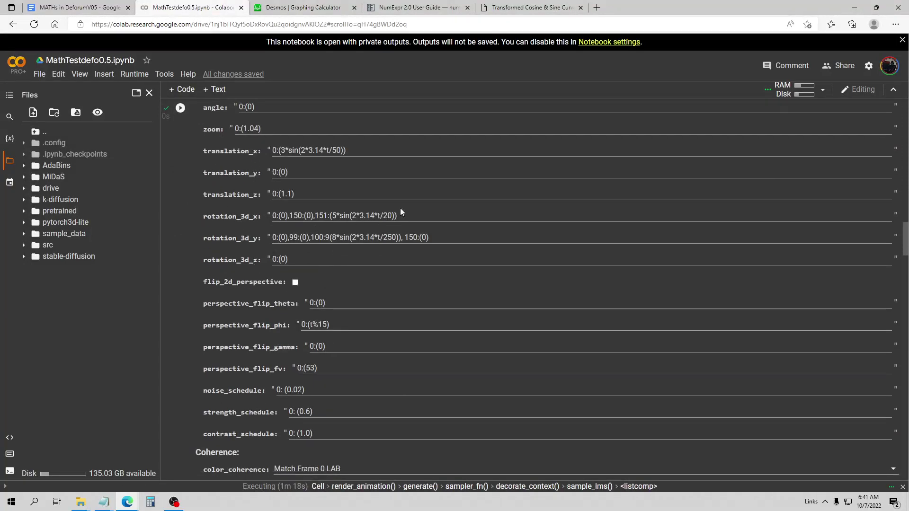
scroll(364, 211, up, 4)
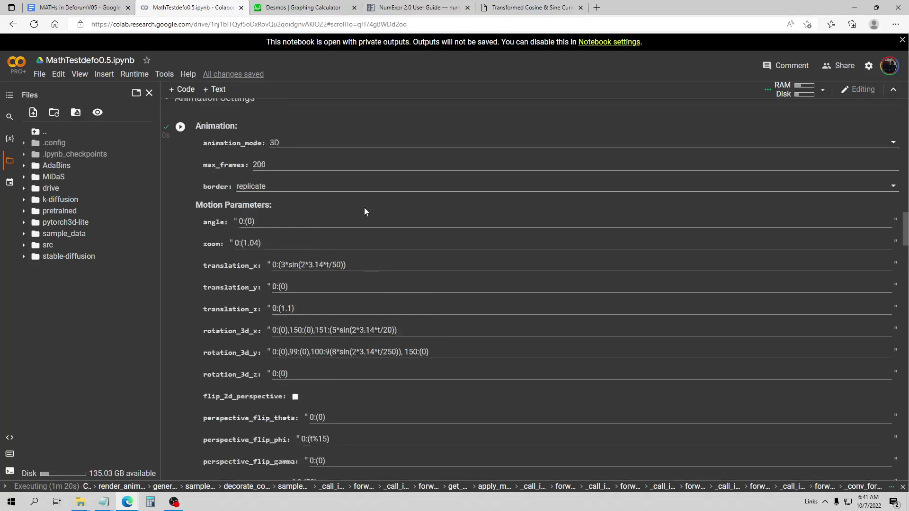
scroll(327, 199, down, 3)
scroll(338, 198, up, 2)
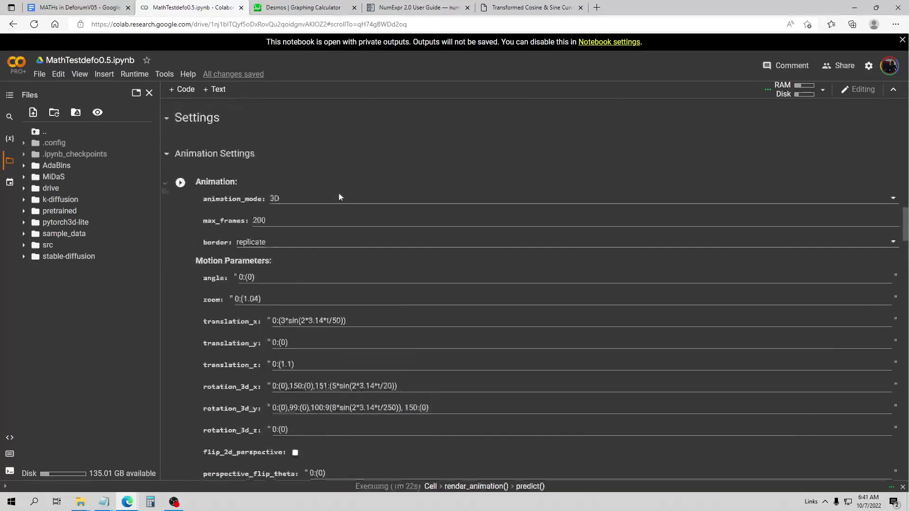
scroll(337, 243, down, 4)
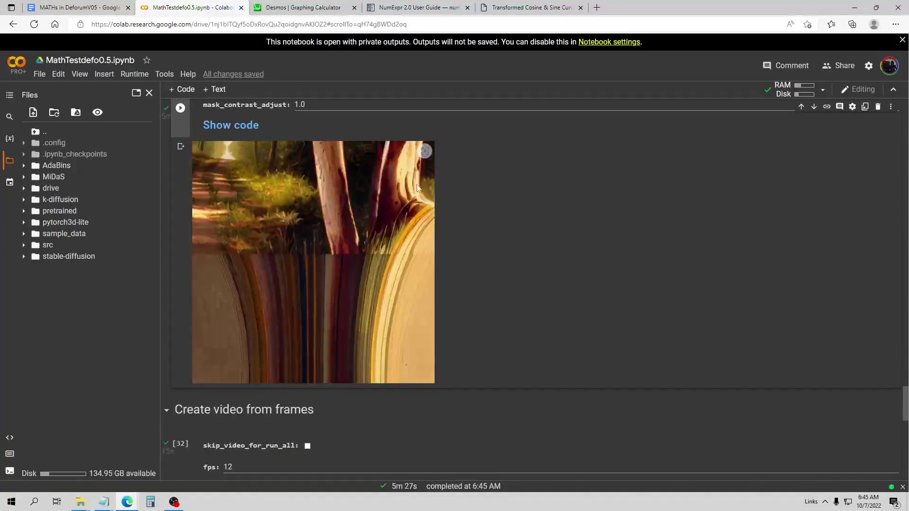
Check the last rendered frame and run the Create video from frames cell.
scroll(417, 188, up, 3)
scroll(402, 177, down, 4)
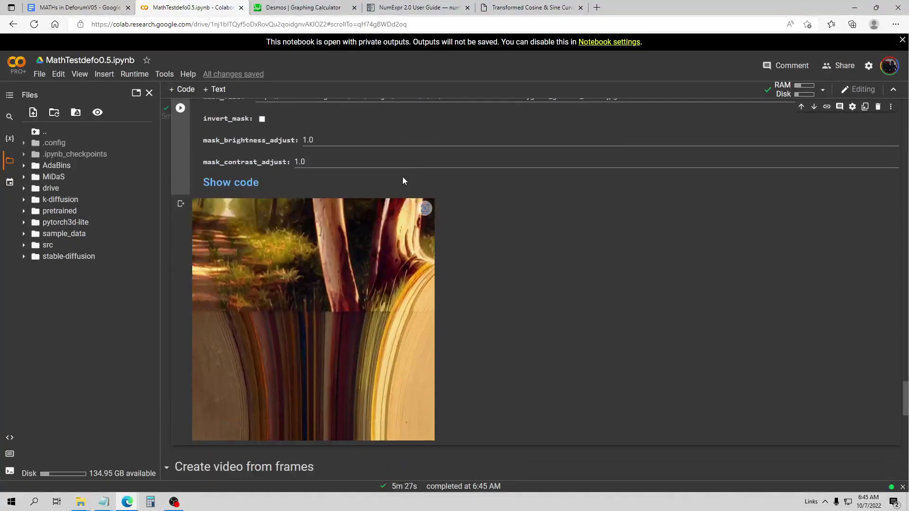
scroll(309, 219, up, 2)
scroll(284, 210, down, 7)
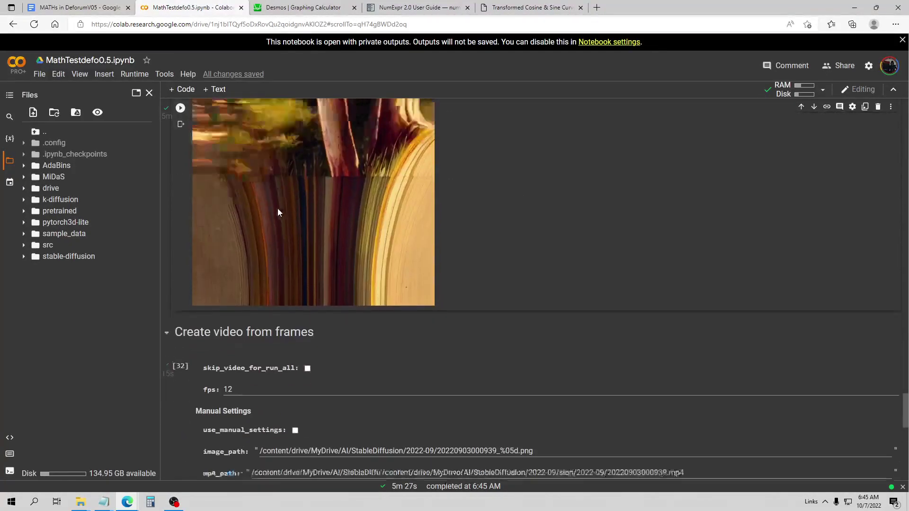
scroll(277, 208, up, 7)
scroll(245, 226, down, 6)
scroll(231, 240, up, 3)
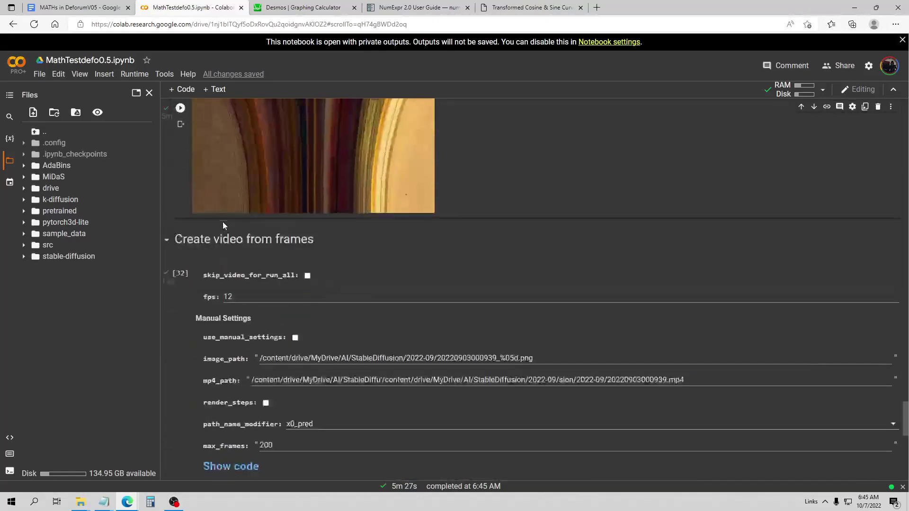
scroll(185, 219, down, 4)
click(180, 120)
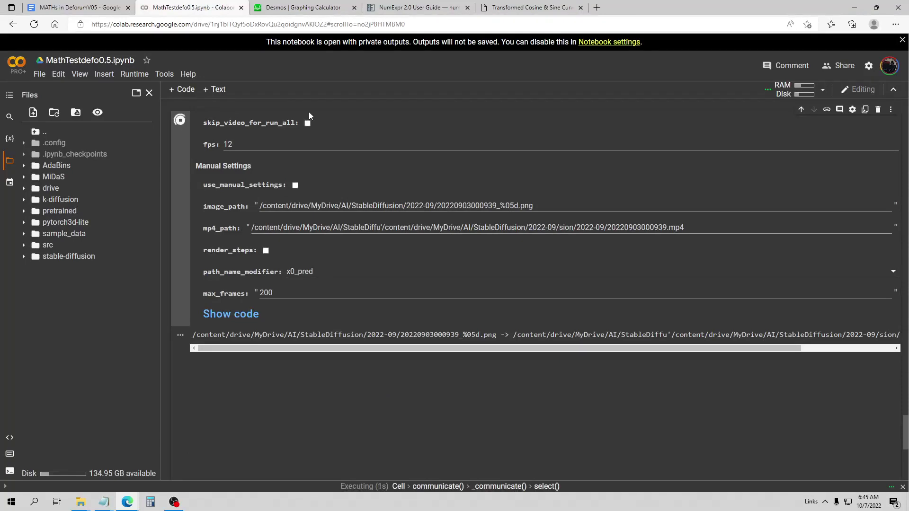
scroll(535, 318, down, 3)
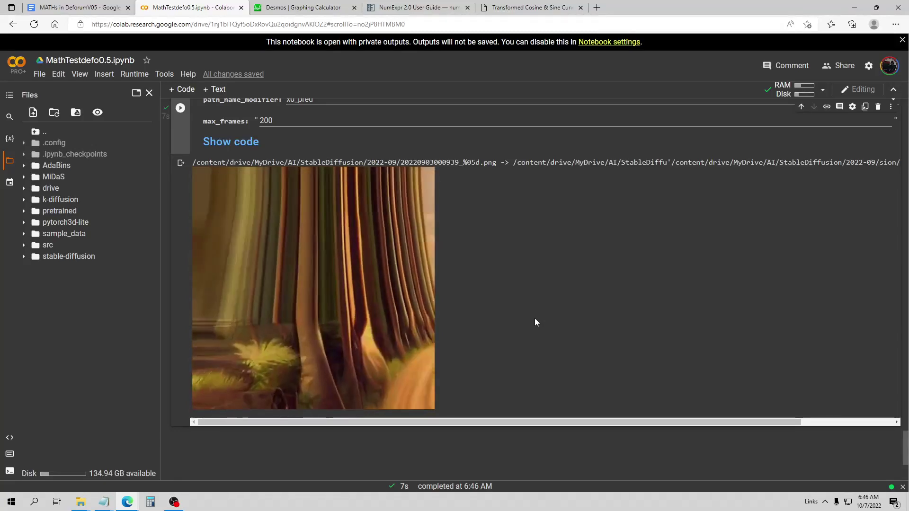
Watch the generated video and glance at the Desmos graph for comparison with the motion.
mouse_move(339, 284)
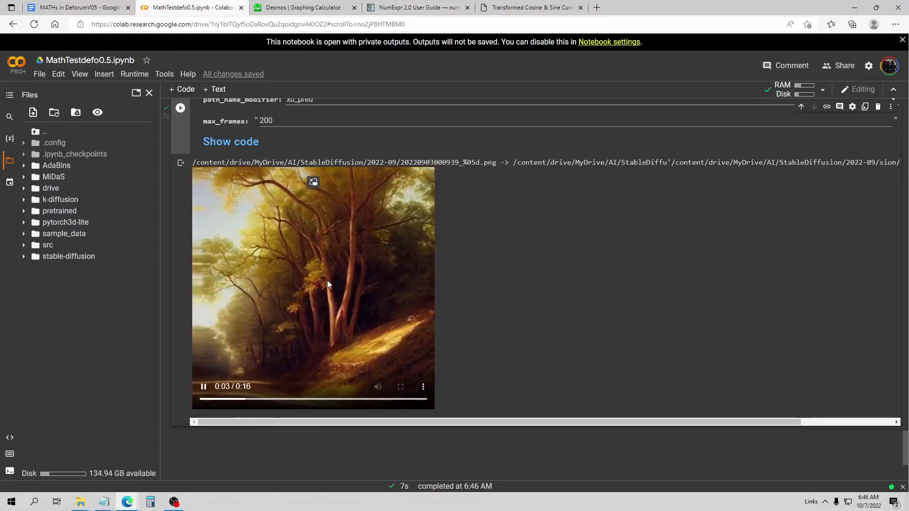
scroll(328, 279, up, 1)
scroll(318, 282, down, 2)
scroll(312, 279, up, 1)
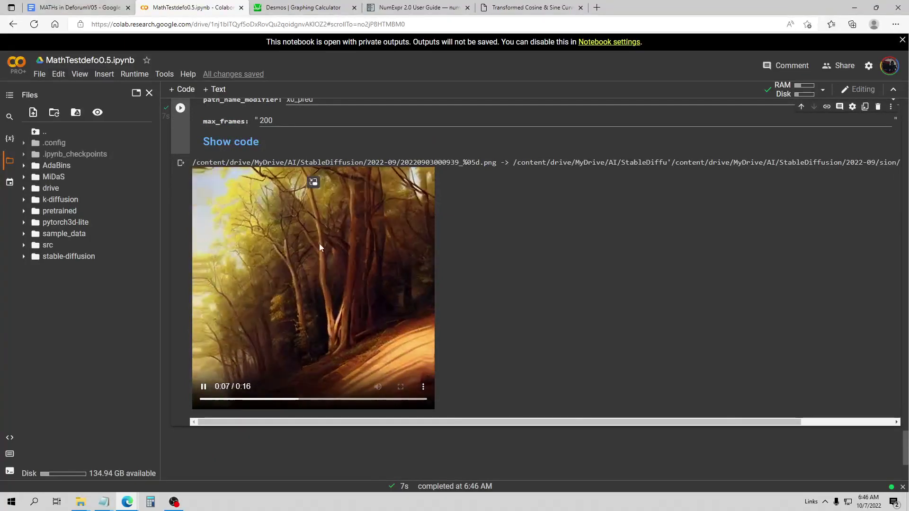
click(291, 6)
click(207, 9)
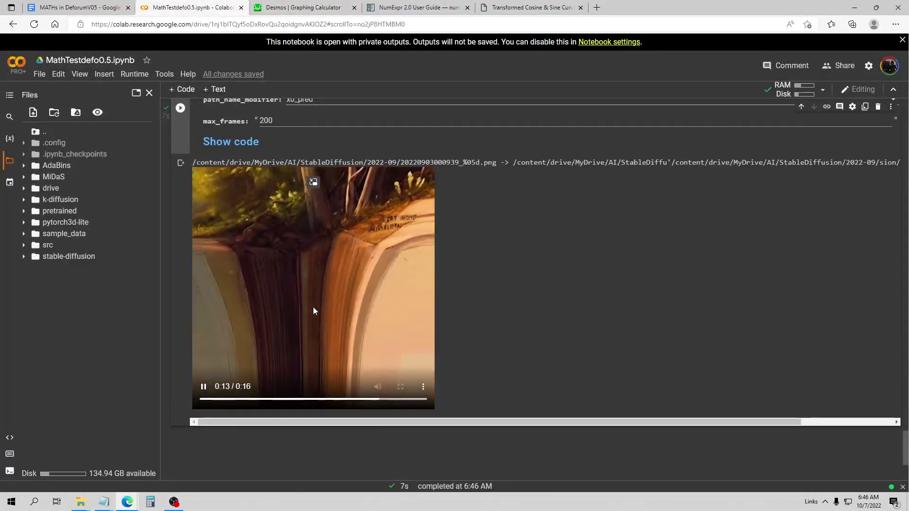
Examine the sampling, batch and init settings of the Run section together with its rendered frame.
scroll(314, 307, up, 1)
scroll(313, 311, up, 3)
scroll(314, 308, down, 2)
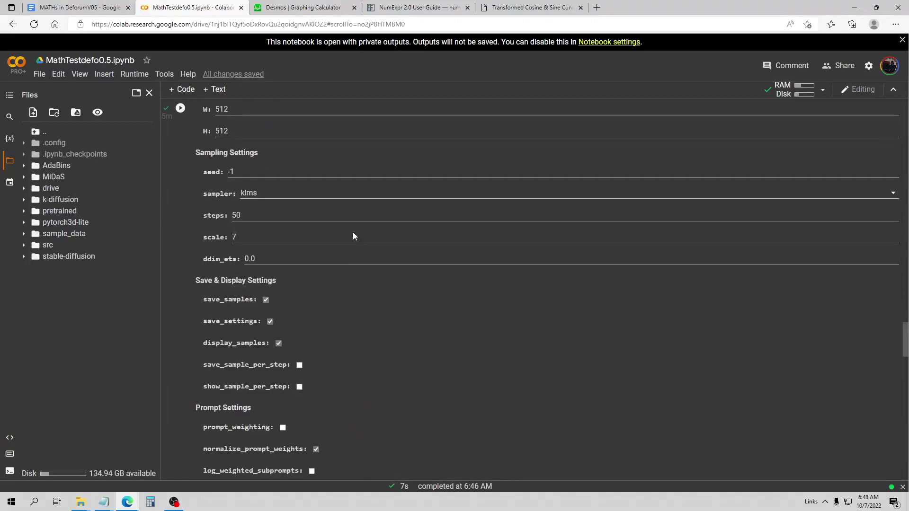
scroll(353, 232, up, 15)
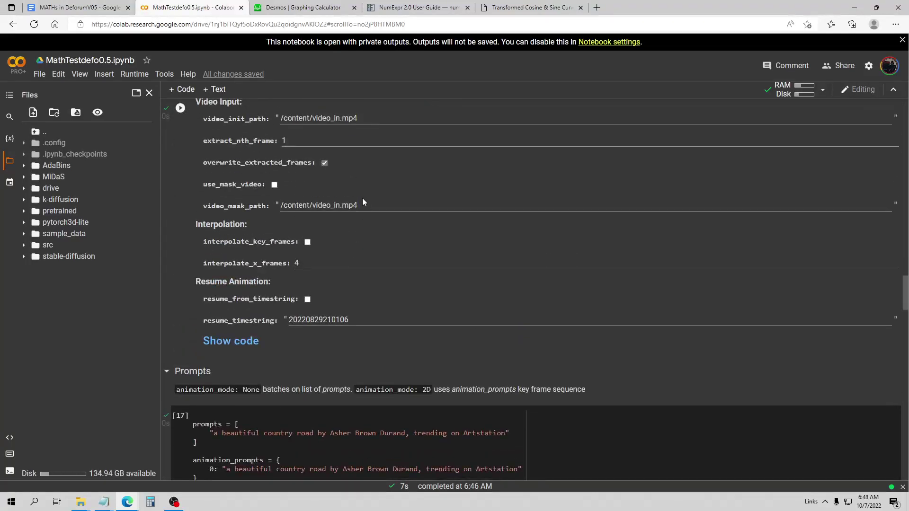
scroll(362, 197, up, 2)
scroll(450, 240, down, 10)
scroll(461, 250, down, 15)
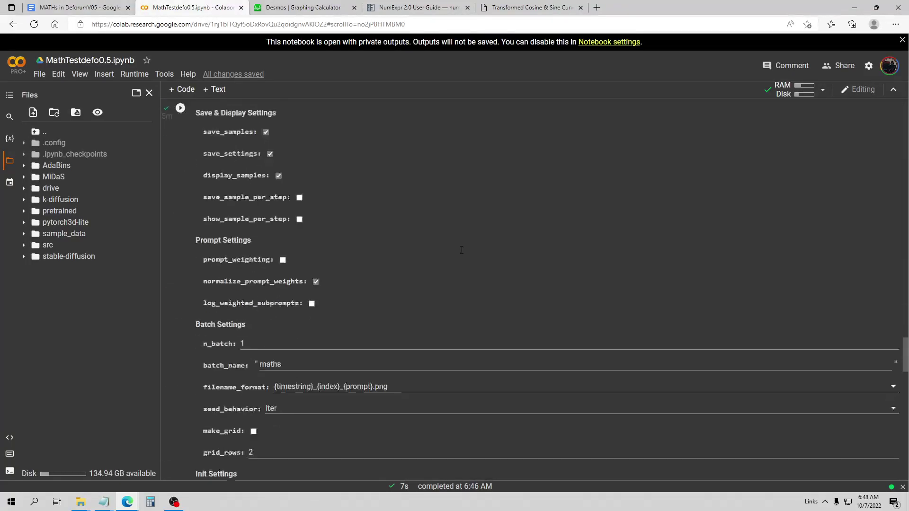
scroll(367, 220, down, 3)
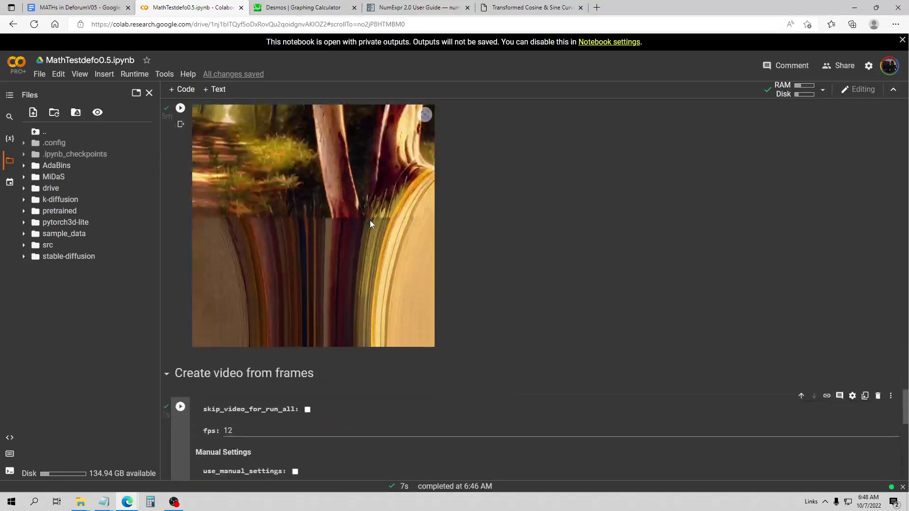
scroll(371, 220, up, 2)
scroll(379, 223, up, 8)
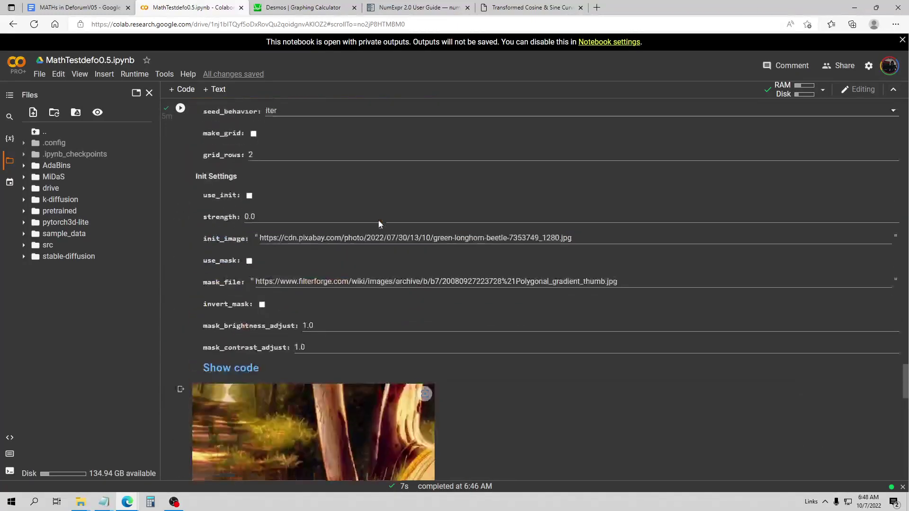
Compare the translation_x and 3D rotation expressions in the notebook with the sine curve in Desmos.
scroll(398, 224, up, 10)
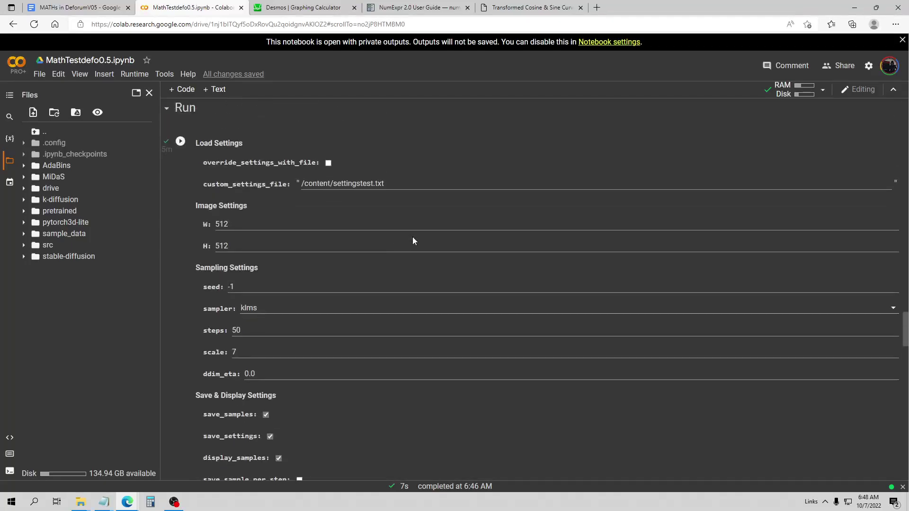
scroll(412, 239, up, 7)
scroll(416, 239, up, 11)
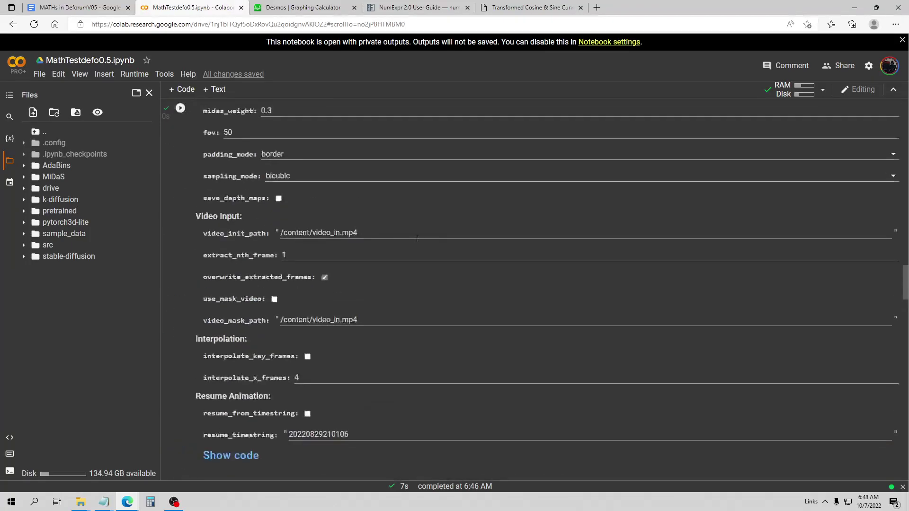
scroll(417, 240, up, 3)
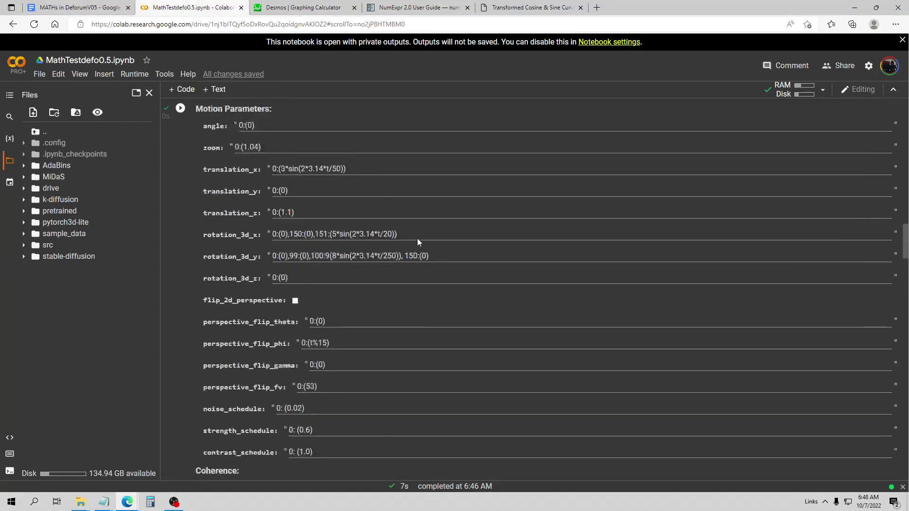
click(292, 5)
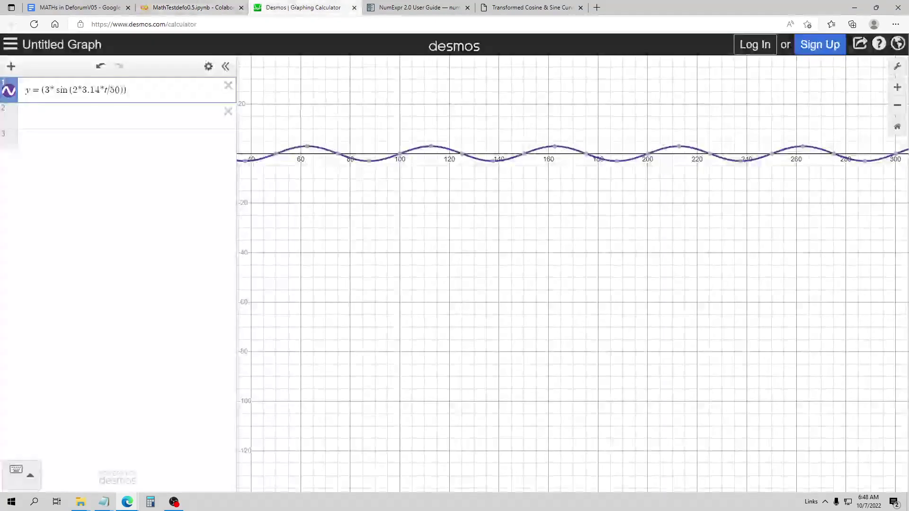
click(182, 14)
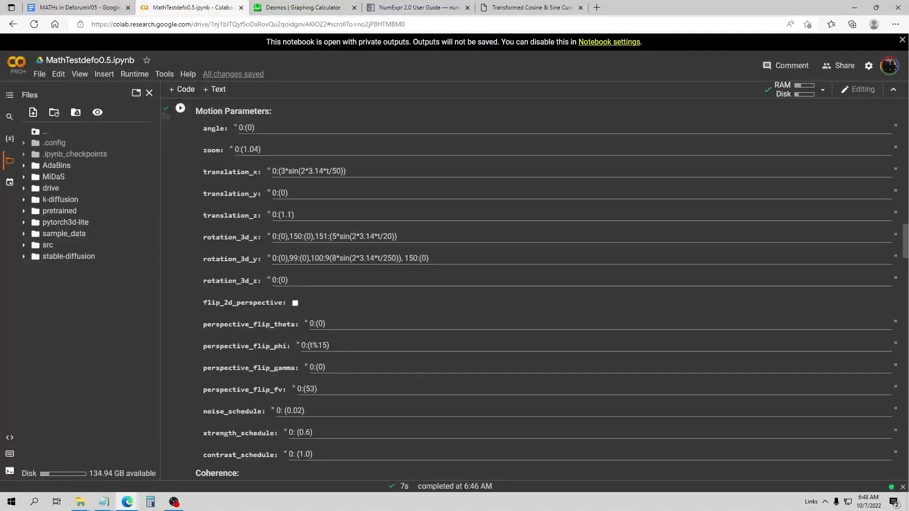
scroll(379, 220, down, 1)
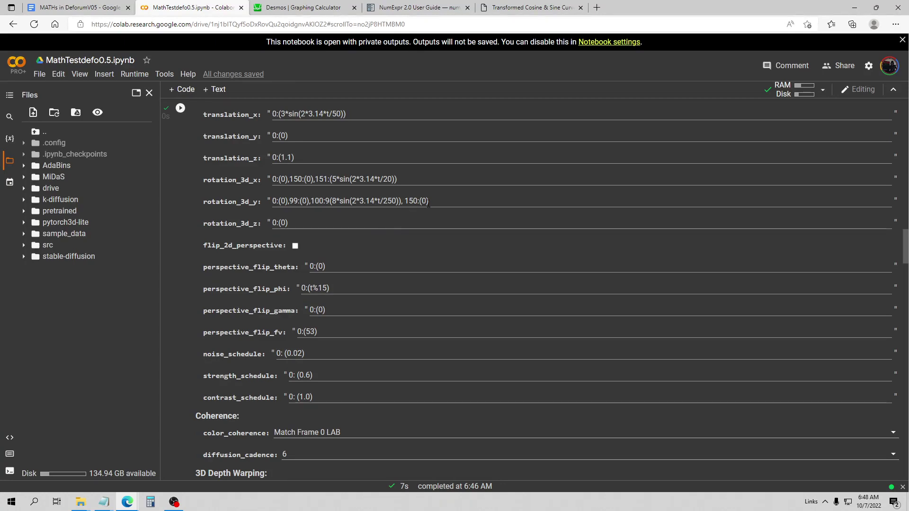
scroll(354, 225, up, 3)
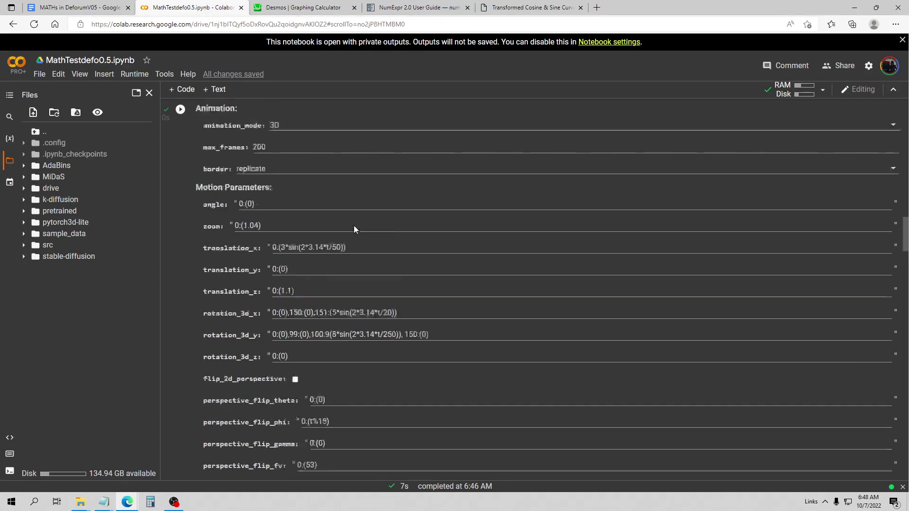
scroll(355, 227, down, 7)
scroll(356, 227, down, 7)
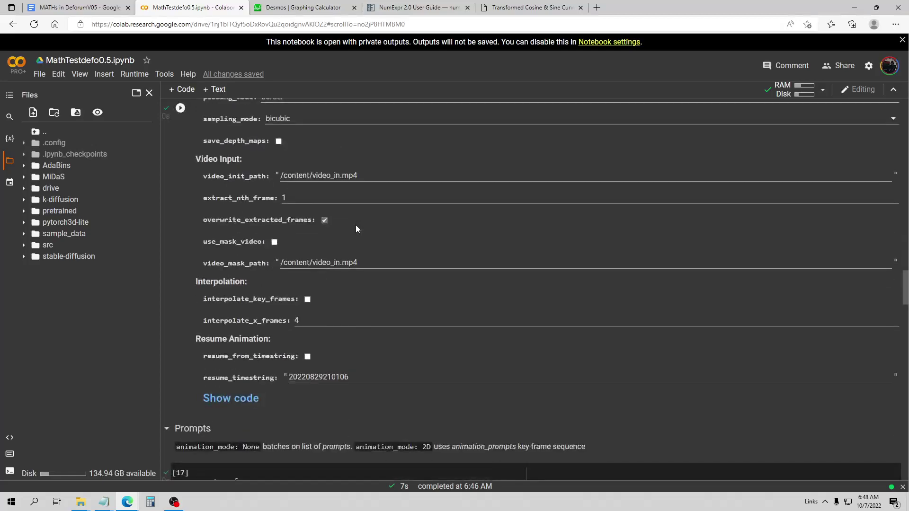